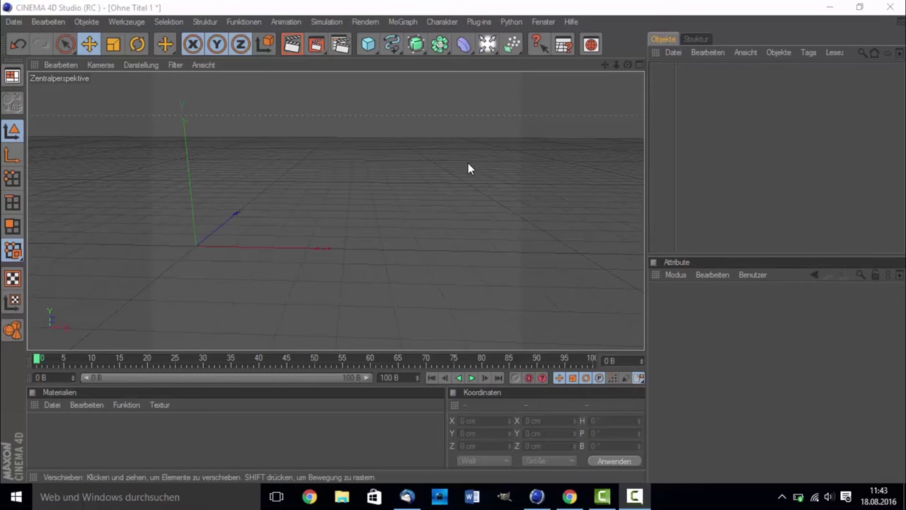
# Add a MoText object and change its text to iDesignish.
pyautogui.click(402, 22)
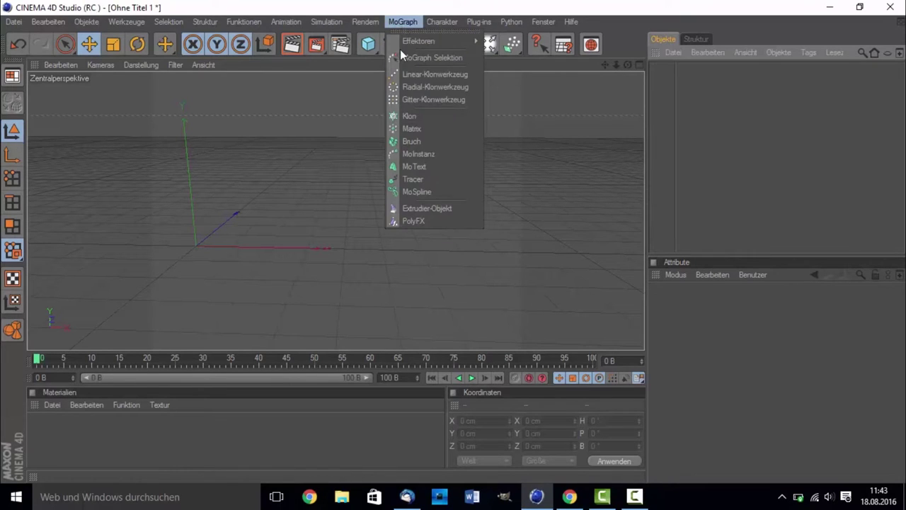
pyautogui.click(414, 167)
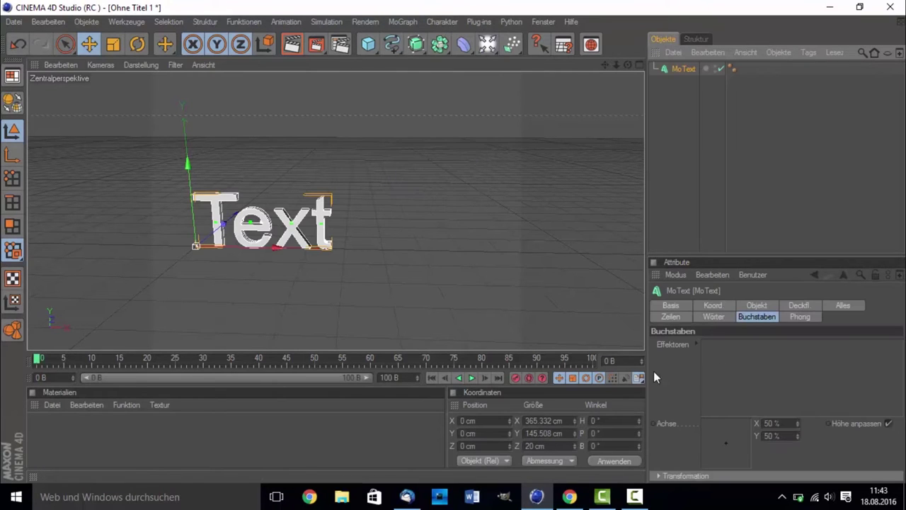
pyautogui.click(743, 305)
pyautogui.moveTo(716, 375); pyautogui.dragTo(497, 361)
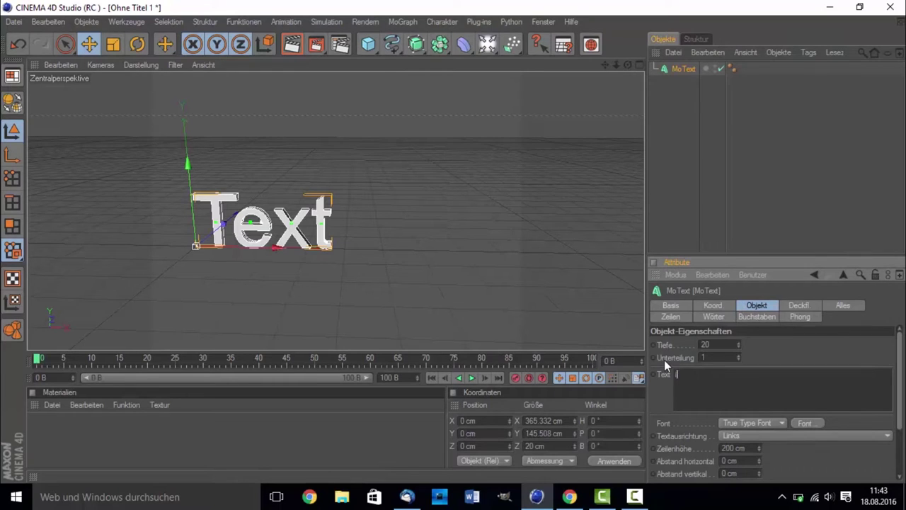
pyautogui.write('iDesignish')
pyautogui.click(498, 266)
pyautogui.click(333, 235)
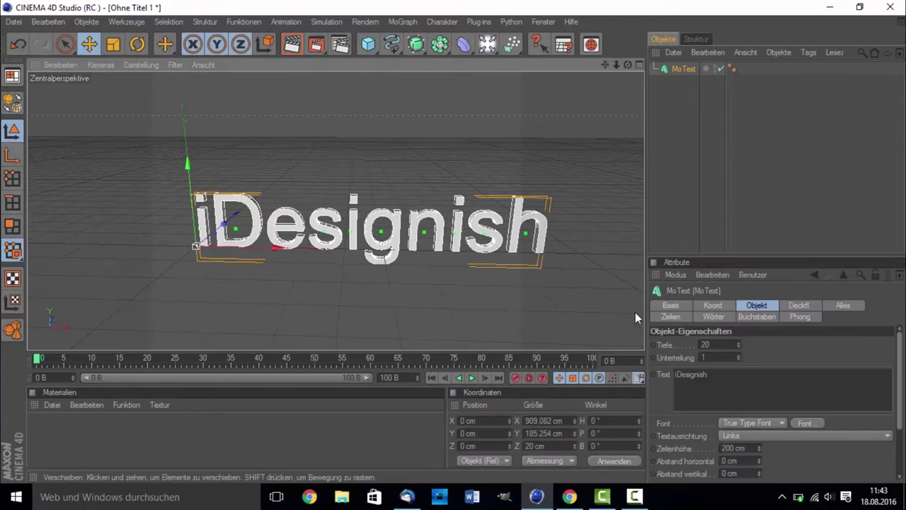
# Set the MoText font to Franklin Gothic.
pyautogui.click(802, 421)
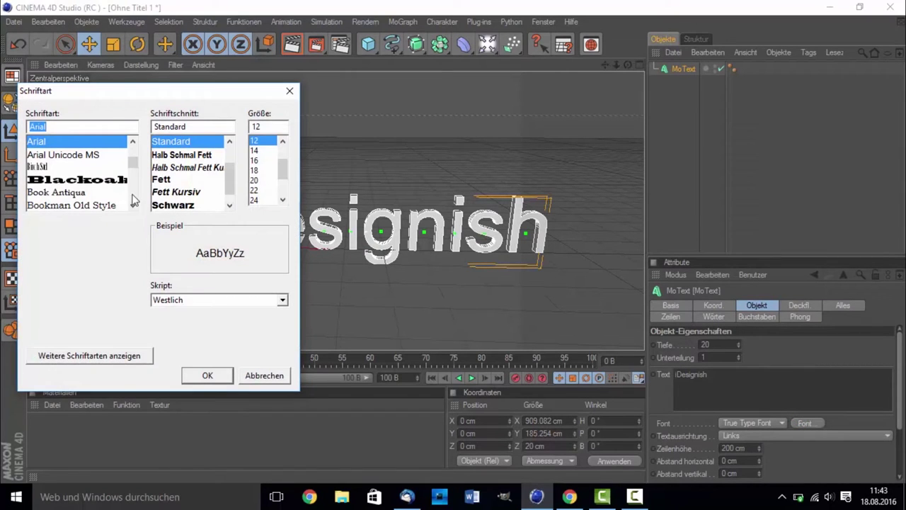
pyautogui.scroll(-1, 71, 184)
pyautogui.scroll(-1, 65, 180)
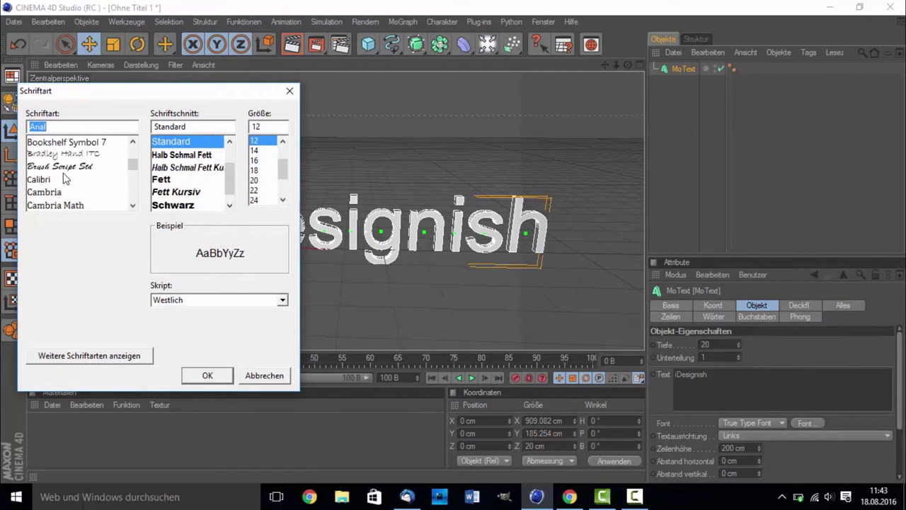
pyautogui.scroll(-1, 64, 178)
pyautogui.scroll(-1, 64, 177)
pyautogui.scroll(-1, 64, 177)
pyautogui.scroll(-1, 64, 175)
pyautogui.scroll(-1, 66, 174)
pyautogui.click(77, 154)
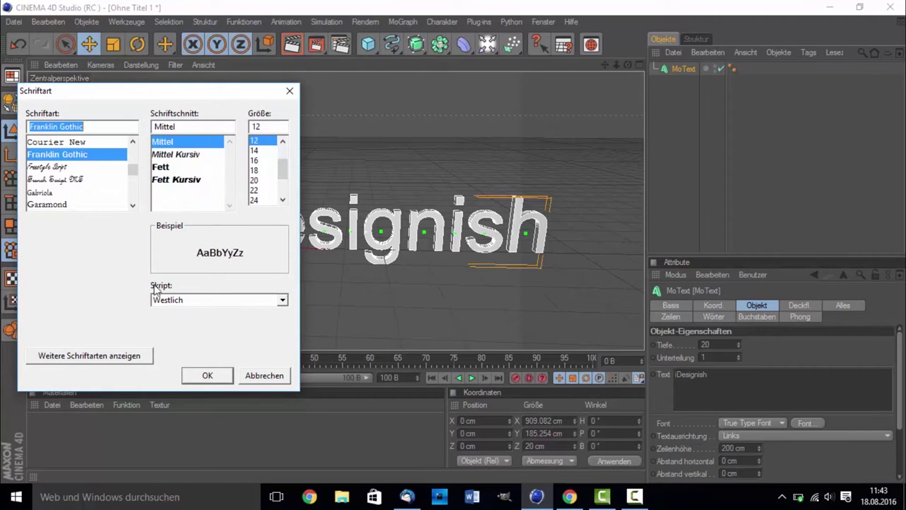
pyautogui.click(206, 376)
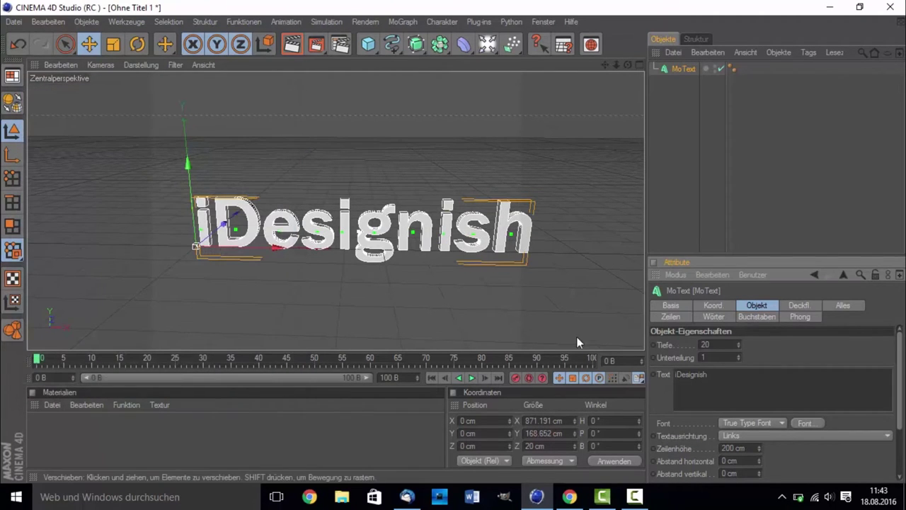
# Set the text's extrusion depth to 63 and switch the font style to bold Fett.
pyautogui.click(739, 346)
pyautogui.moveTo(739, 345)
pyautogui.mouseDown()
pyautogui.moveTo(761, 346)
pyautogui.moveTo(740, 354)
pyautogui.mouseUp()
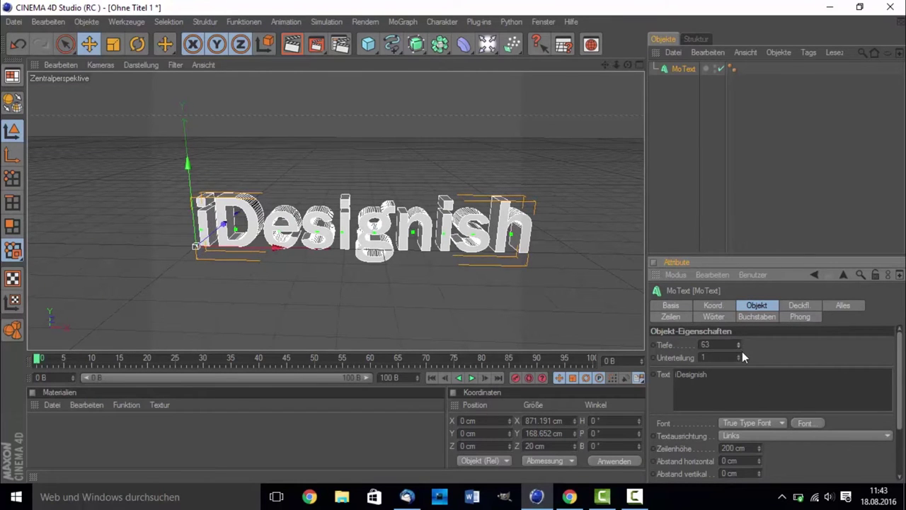
pyautogui.click(812, 423)
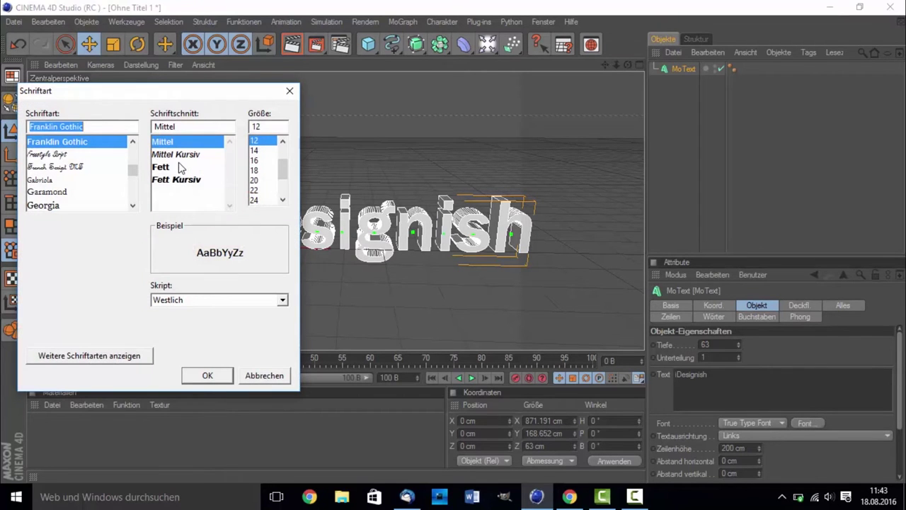
pyautogui.click(180, 167)
pyautogui.click(193, 376)
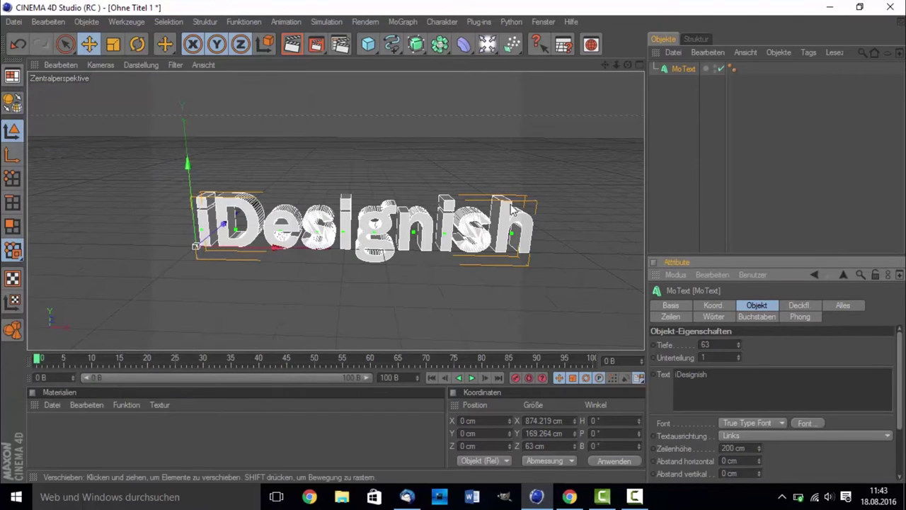
pyautogui.scroll(2, 511, 207)
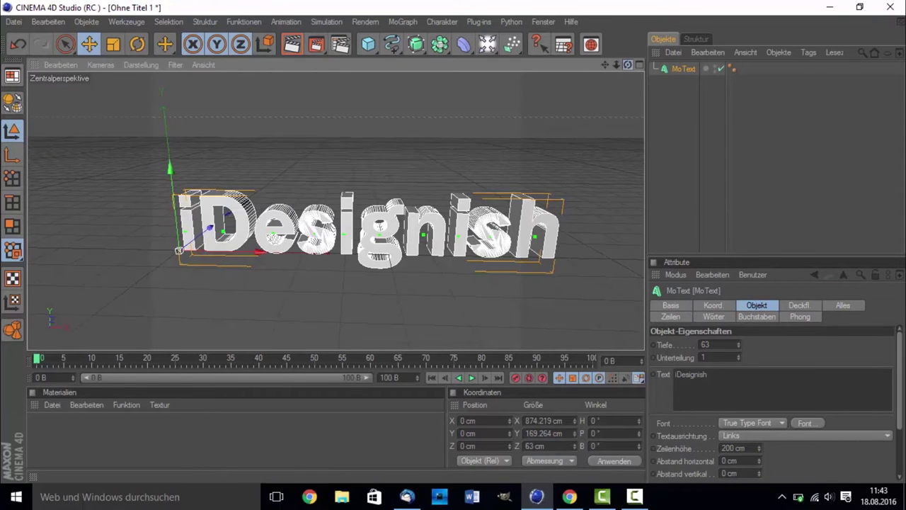
# Add a Sound effector with the text deselected, then delete it.
pyautogui.click(770, 166)
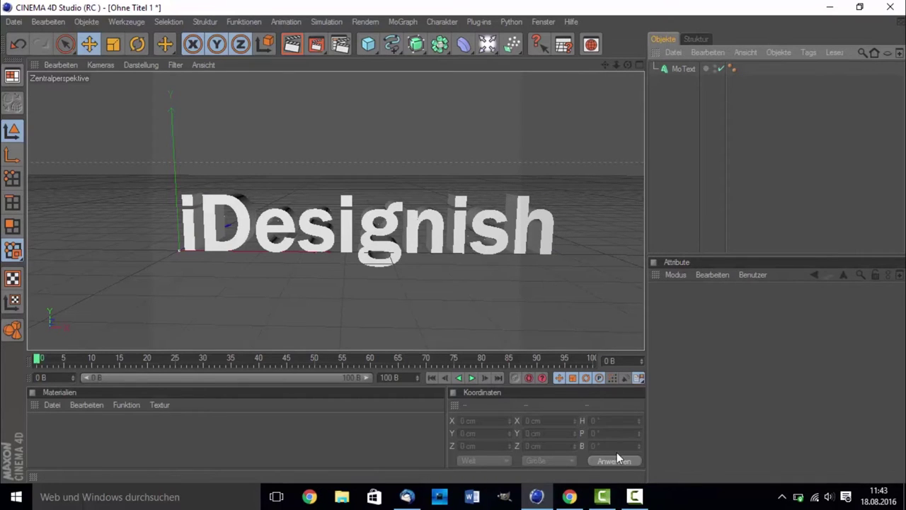
pyautogui.click(635, 495)
pyautogui.click(780, 322)
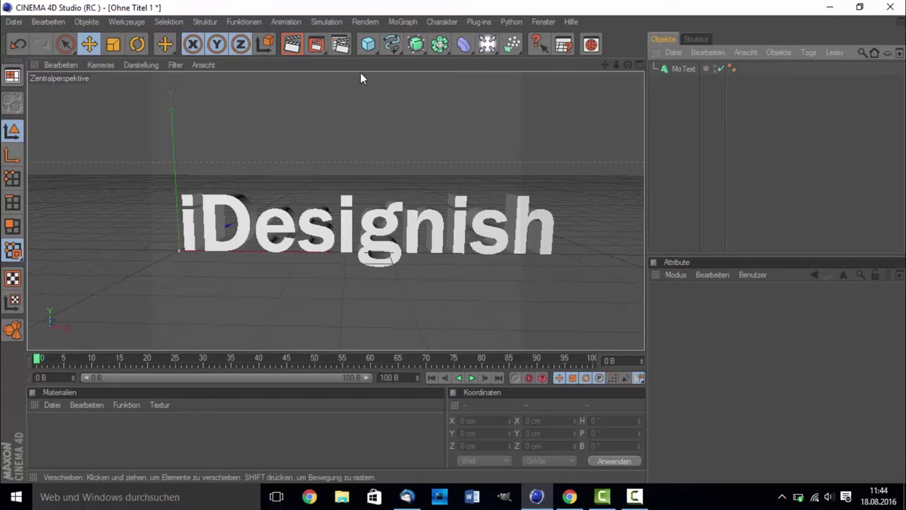
pyautogui.click(403, 24)
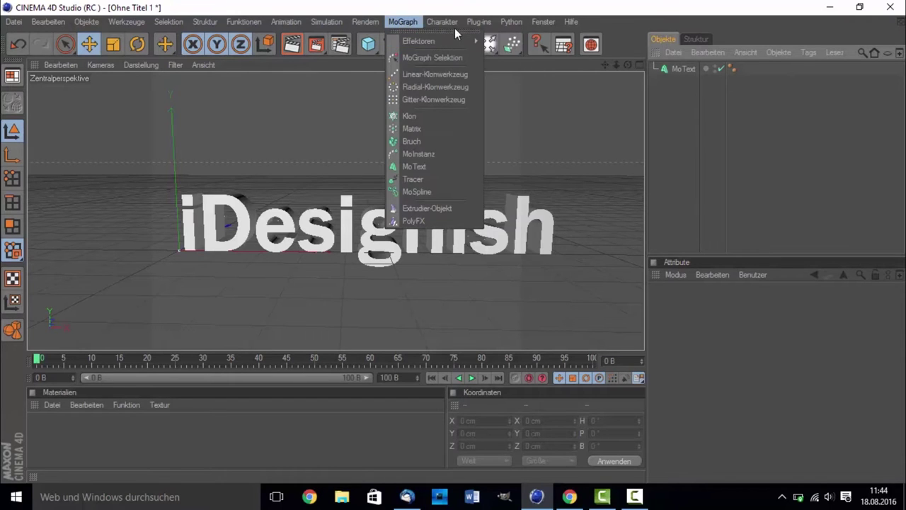
pyautogui.moveTo(425, 41)
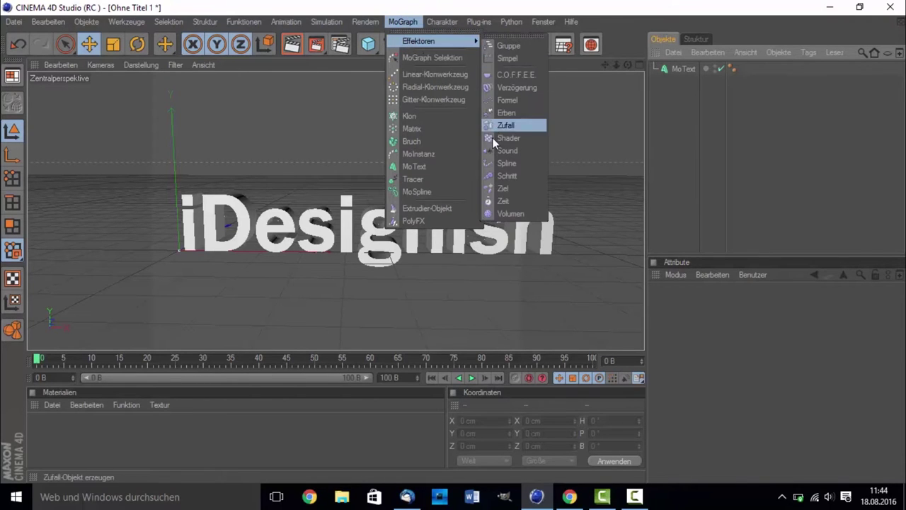
pyautogui.click(494, 149)
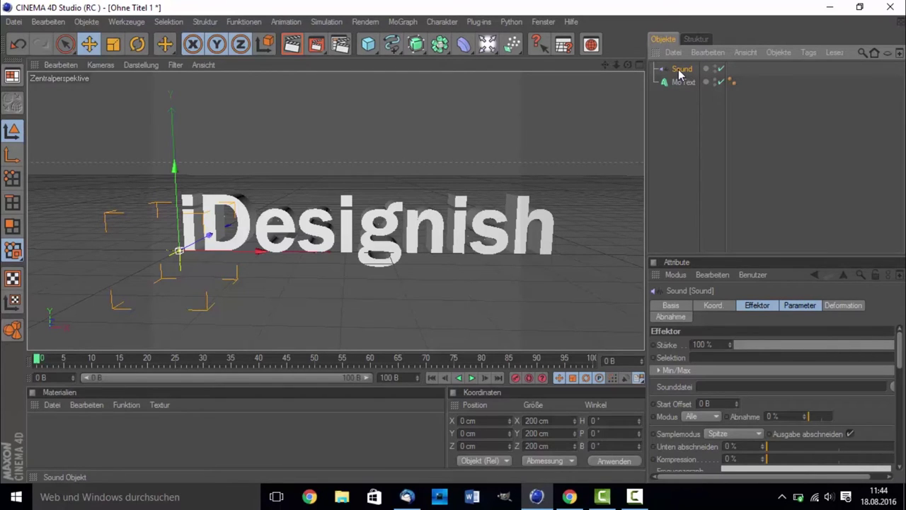
pyautogui.press('Delete')
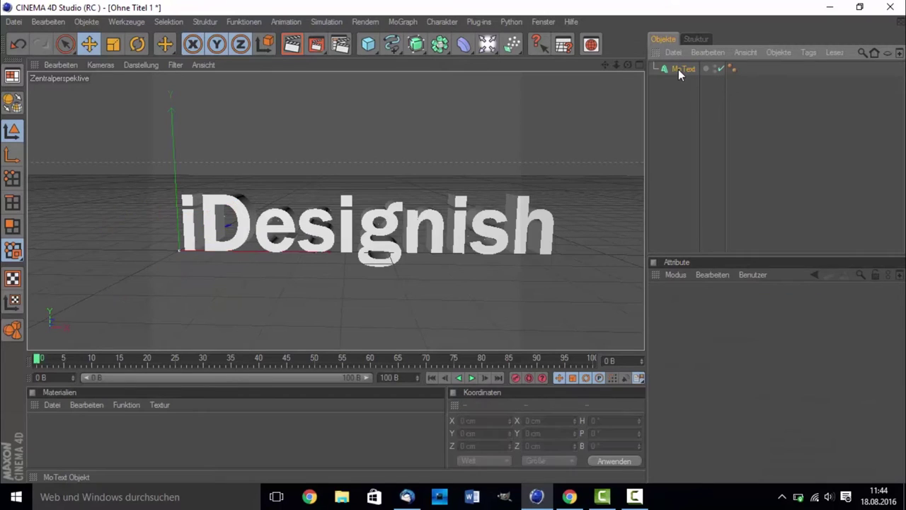
# Add a Sound effector to the selected MoText and confirm it is listed under the letters' Effektoren.
pyautogui.click(678, 69)
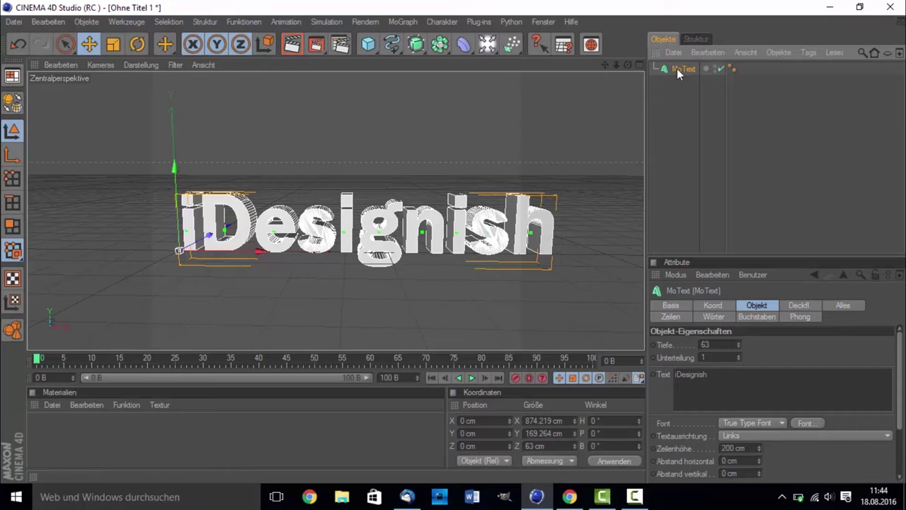
pyautogui.click(400, 20)
pyautogui.moveTo(425, 41)
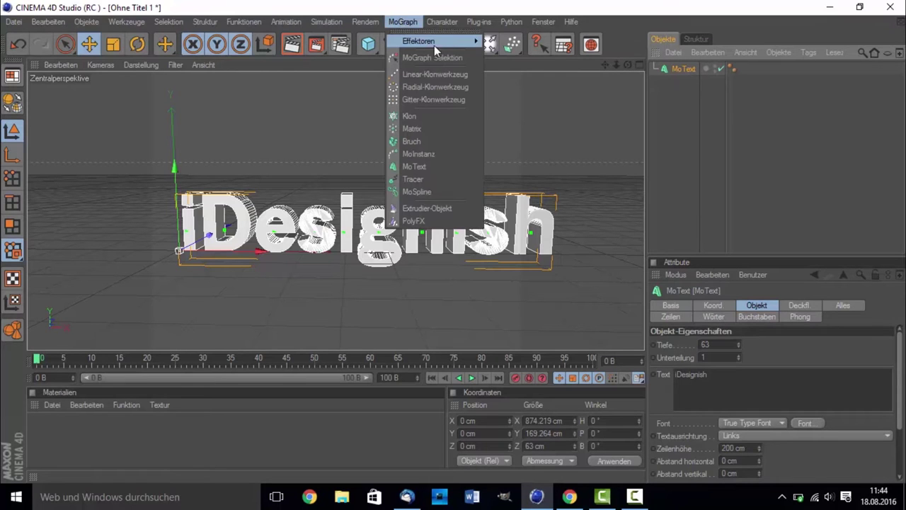
pyautogui.click(507, 150)
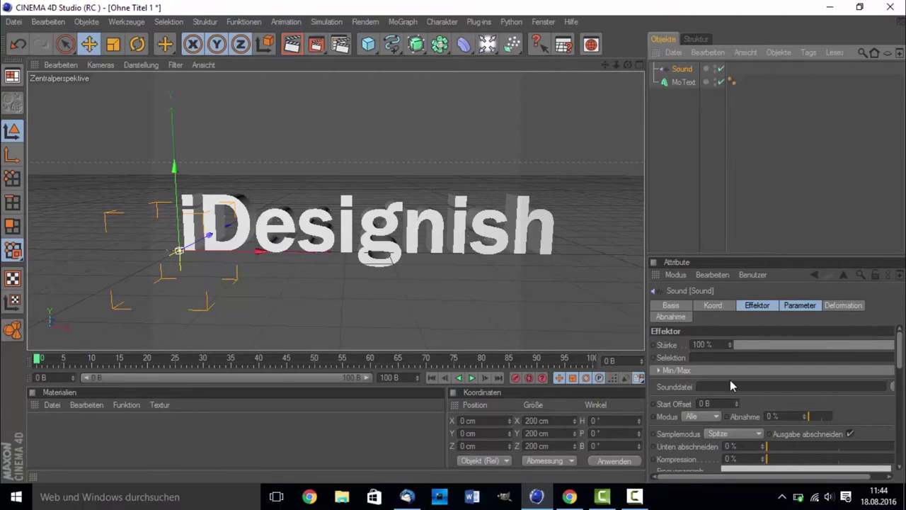
pyautogui.click(673, 82)
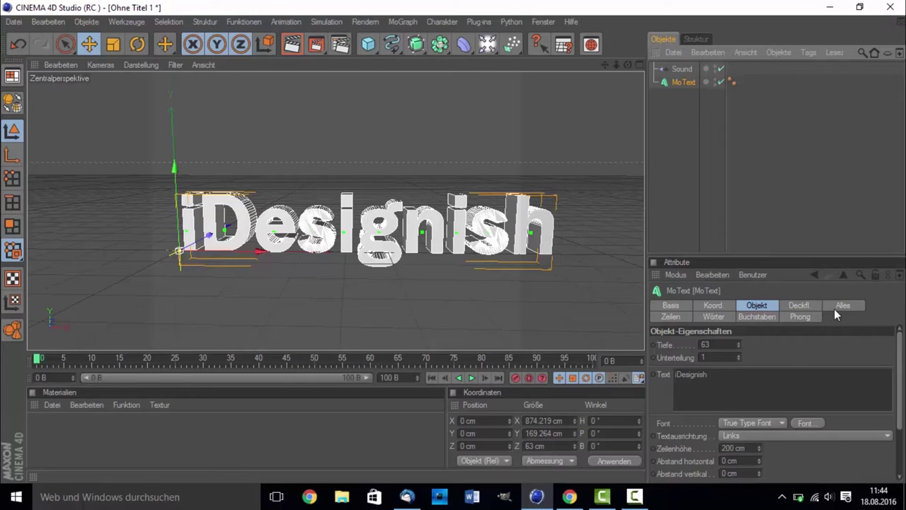
pyautogui.click(764, 316)
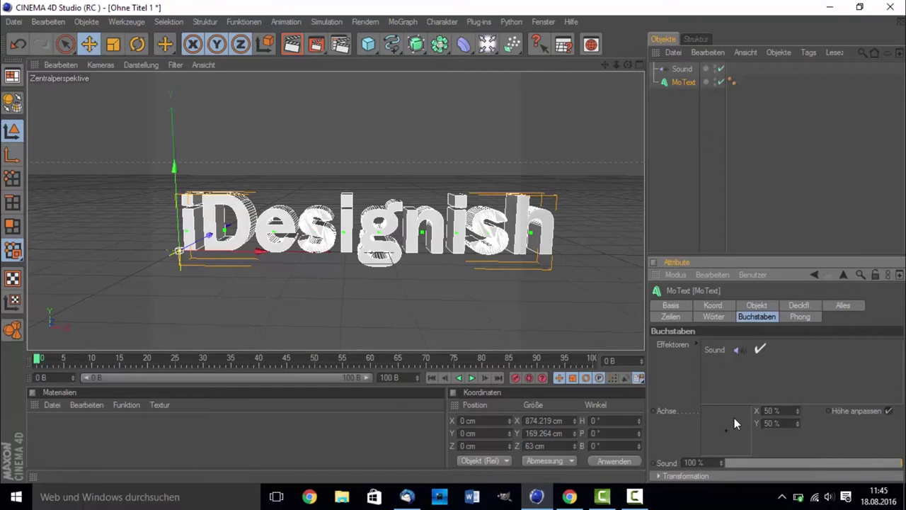
# Preview playback, rewind to frame 0, and show the Sound effector's settings in a wider properties panel.
pyautogui.click(672, 126)
pyautogui.click(472, 378)
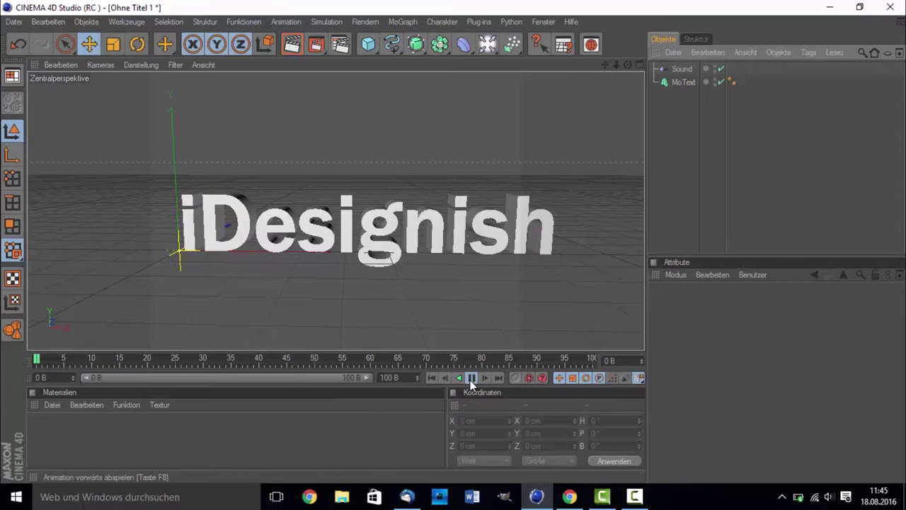
pyautogui.click(472, 378)
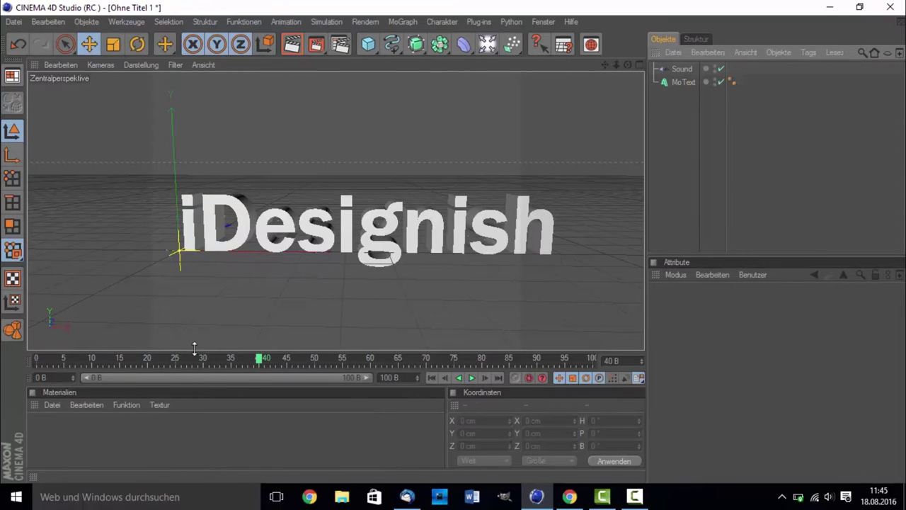
pyautogui.click(37, 359)
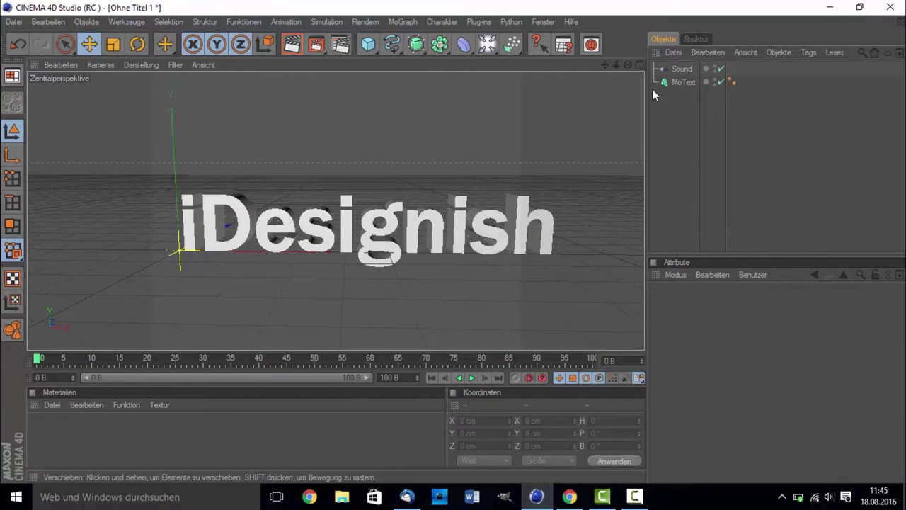
pyautogui.click(682, 69)
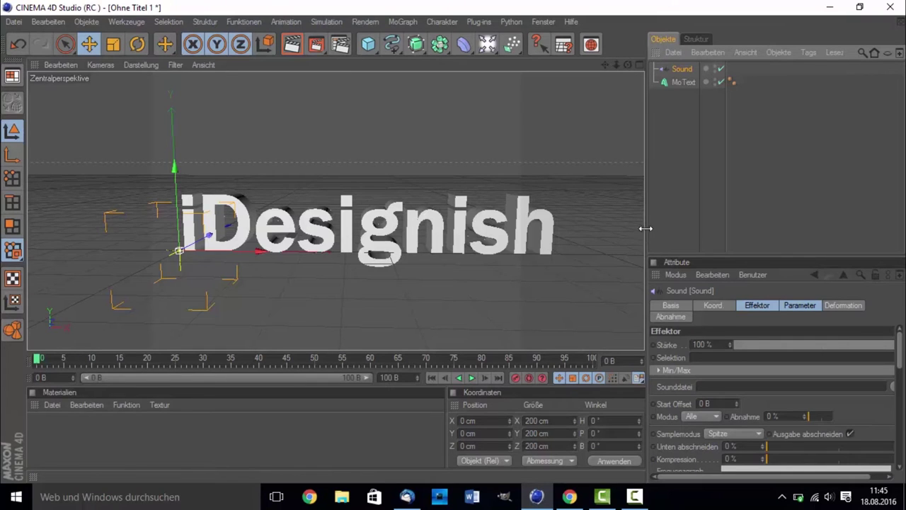
pyautogui.moveTo(645, 228); pyautogui.dragTo(614, 230)
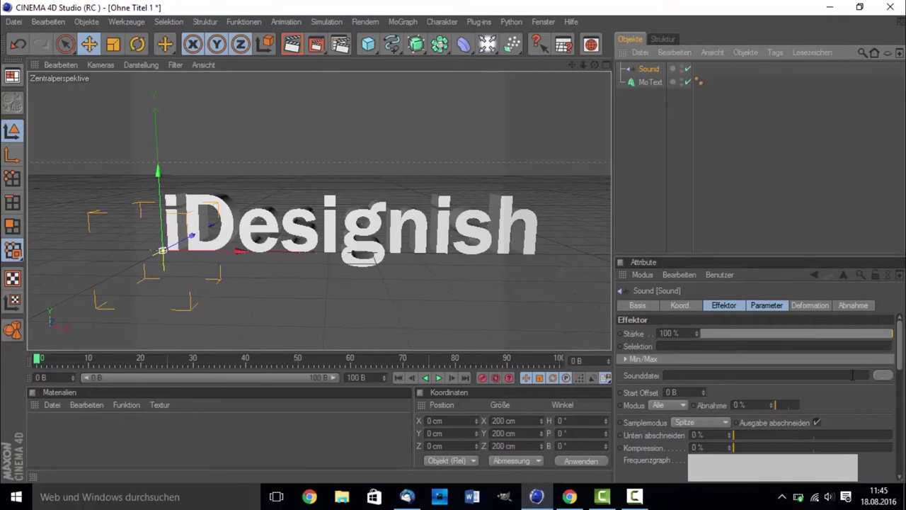
# Load Standing_Here.wav as the Sound effector's audio file.
pyautogui.click(883, 376)
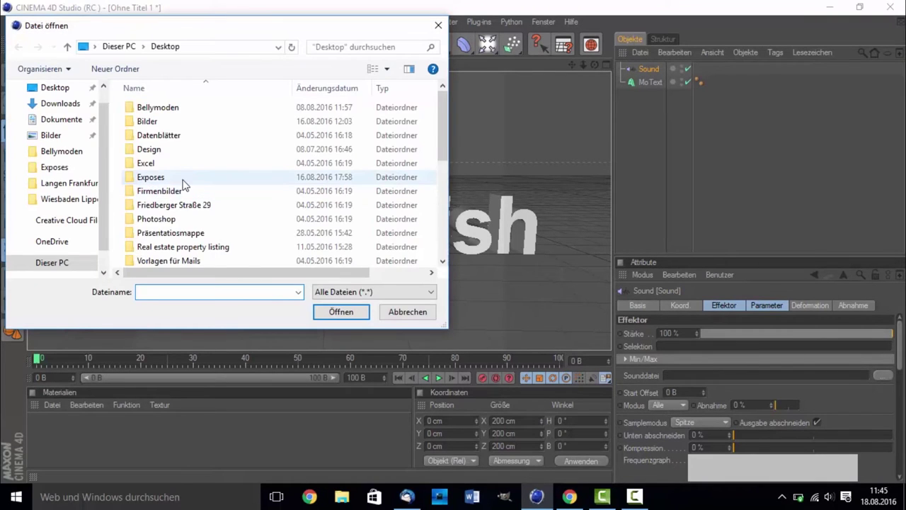
pyautogui.scroll(-5, 182, 187)
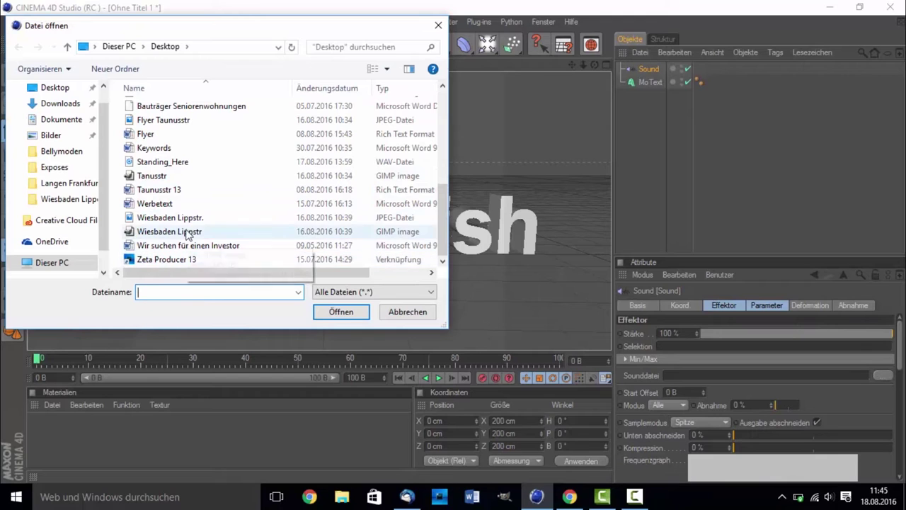
pyautogui.click(168, 163)
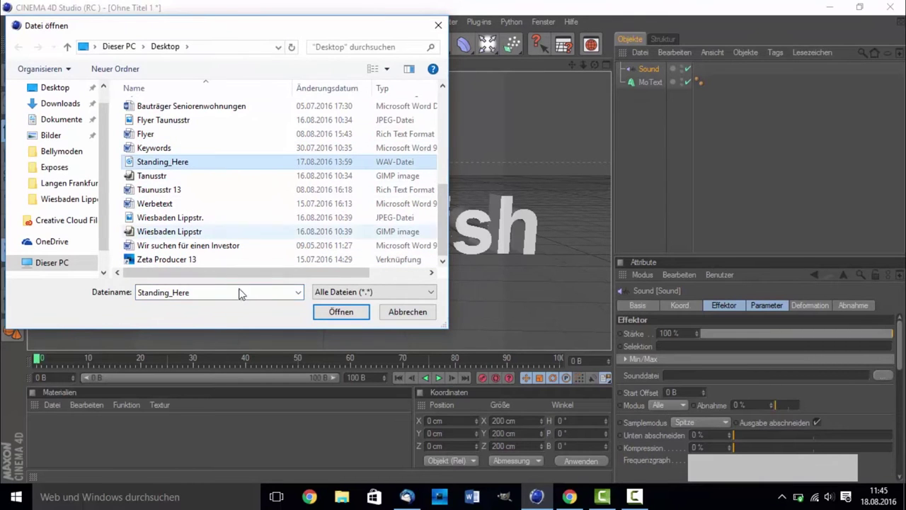
pyautogui.click(328, 316)
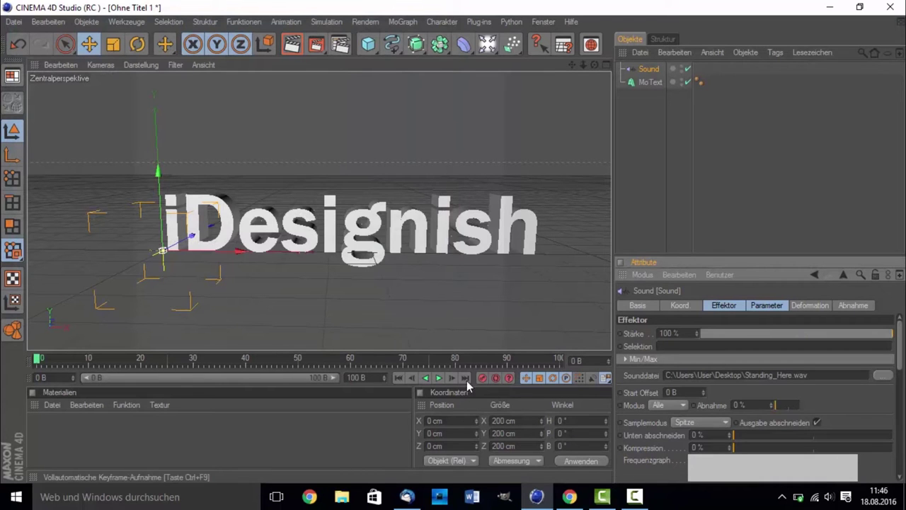
# Preview the animation, enable sound playback in the timeline, replay it, and rewind to frame 0.
pyautogui.click(439, 377)
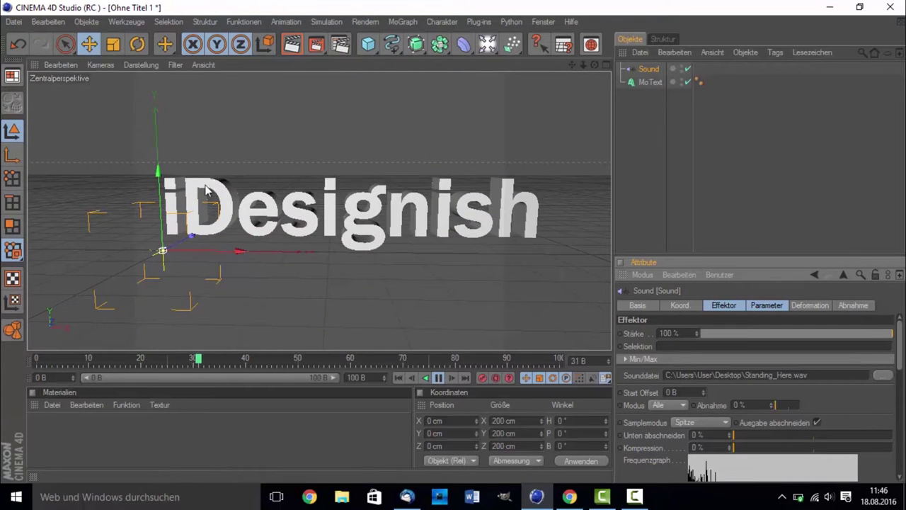
pyautogui.click(438, 378)
pyautogui.moveTo(61, 361); pyautogui.dragTo(2, 359)
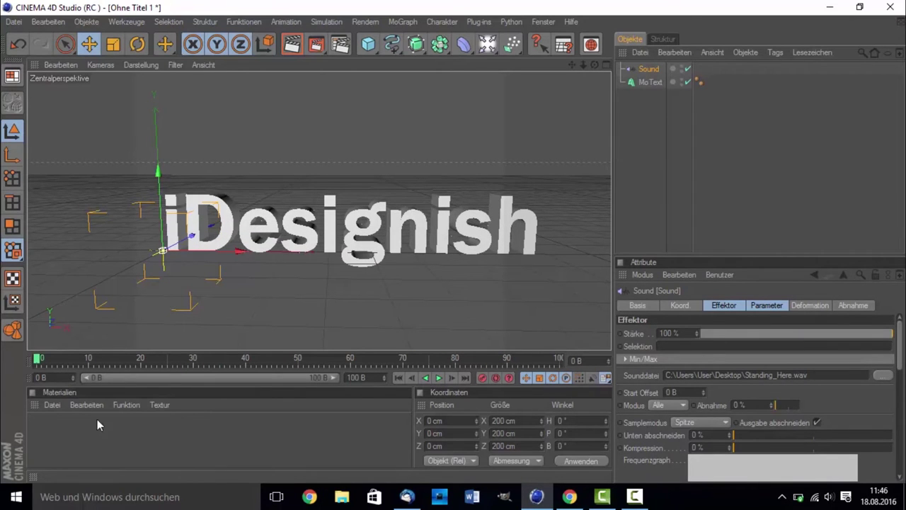
pyautogui.click(592, 378)
pyautogui.click(438, 378)
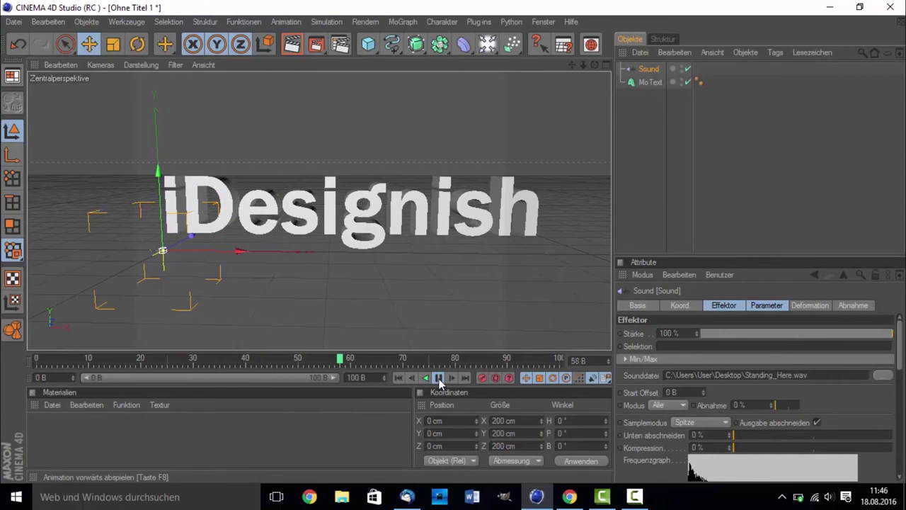
pyautogui.click(439, 377)
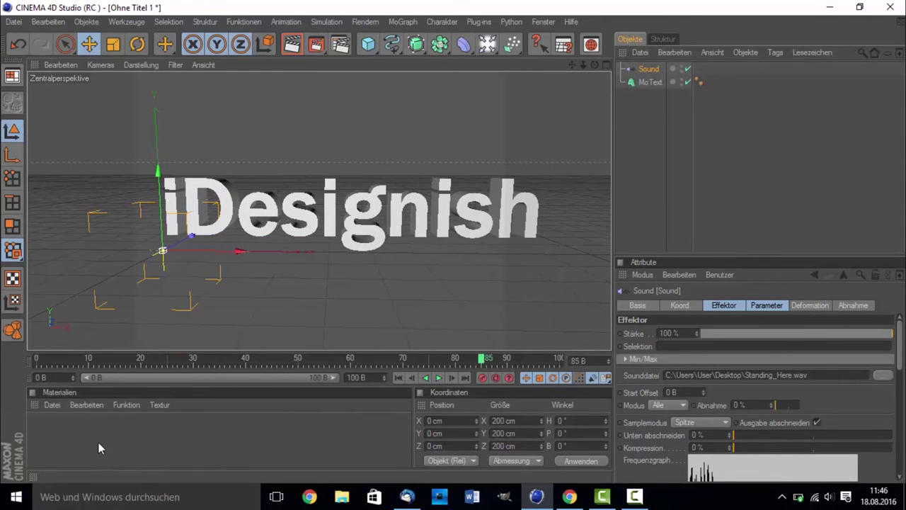
pyautogui.click(46, 359)
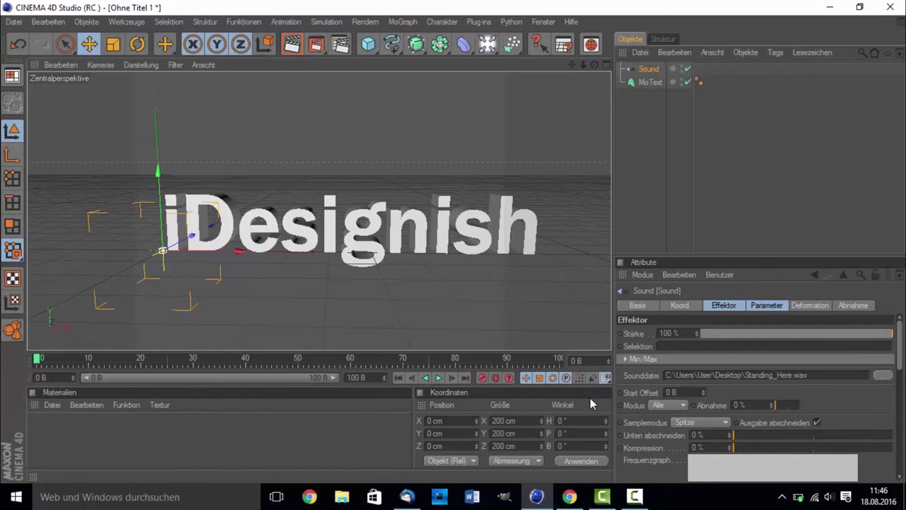
# Extend the scene end frame and preview range to 500, then play the longer animation.
pyautogui.moveTo(38, 360)
pyautogui.mouseDown()
pyautogui.moveTo(0, 360)
pyautogui.moveTo(5, 386)
pyautogui.mouseUp()
pyautogui.doubleClick(375, 377)
pyautogui.write('1')
pyautogui.click(296, 433)
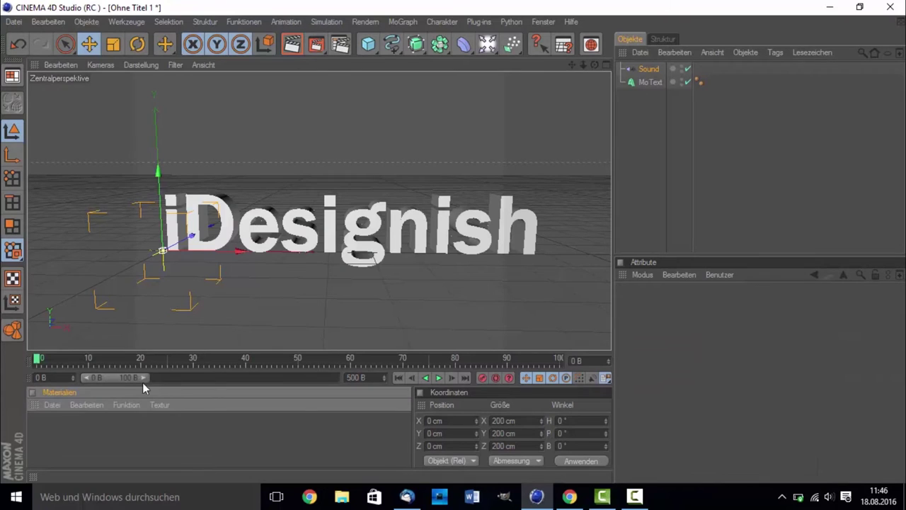
pyautogui.moveTo(143, 377); pyautogui.dragTo(333, 377)
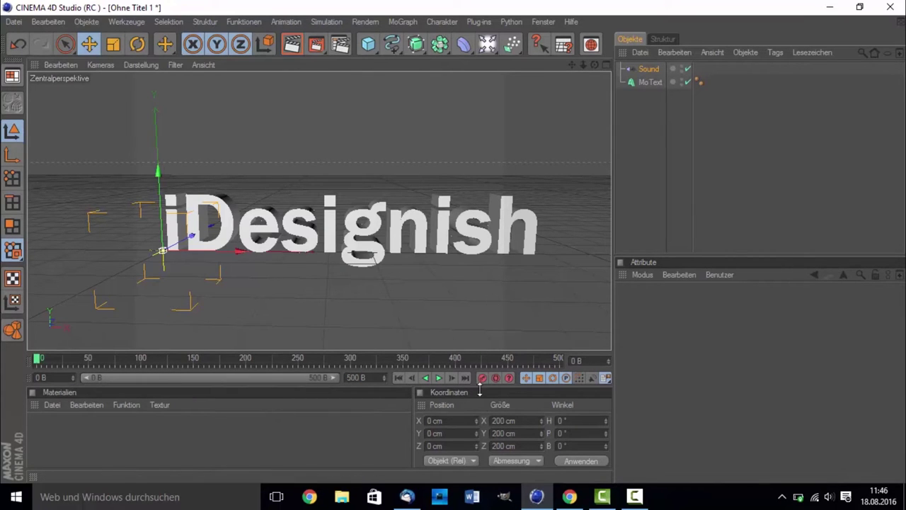
pyautogui.click(439, 378)
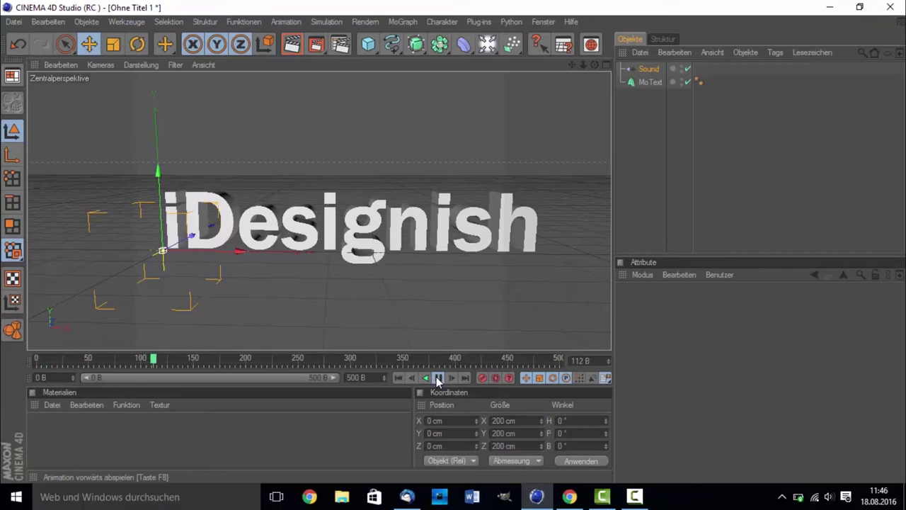
pyautogui.click(438, 378)
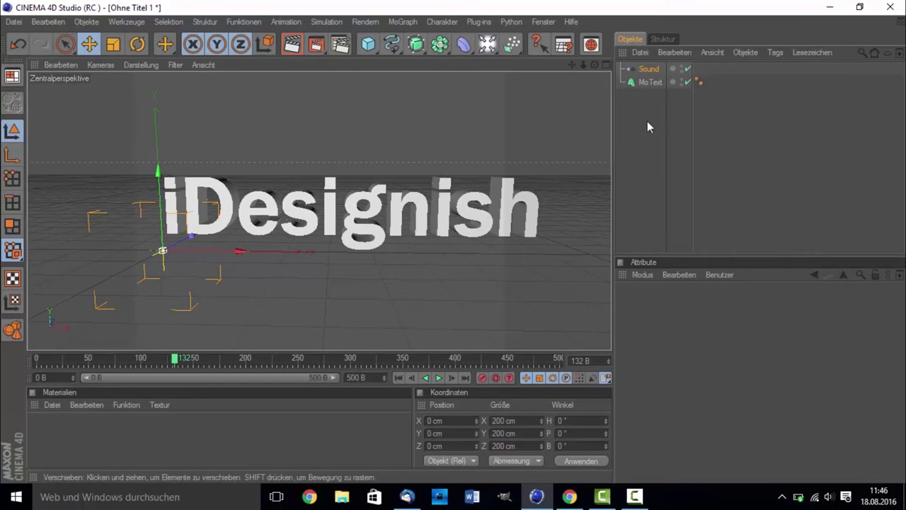
# Reselect MoText, then the Sound effector, to show the effector's mode settings.
pyautogui.click(650, 82)
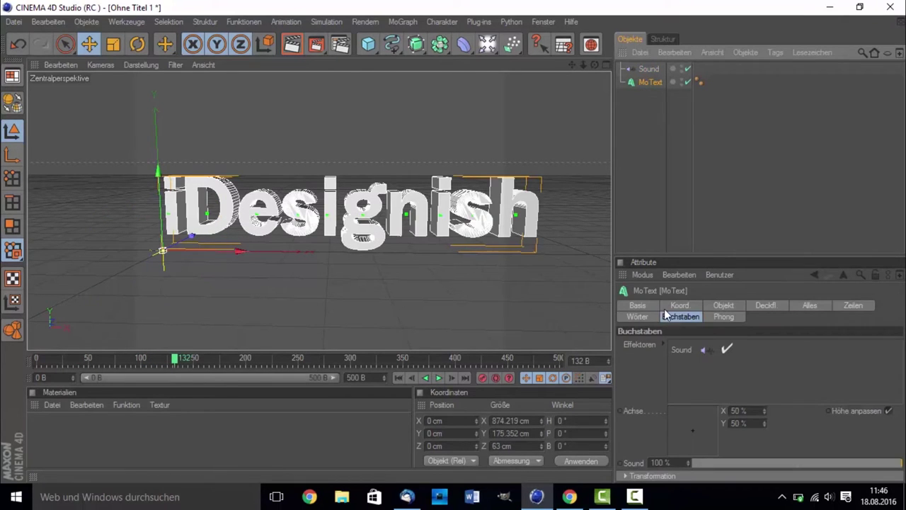
pyautogui.click(724, 305)
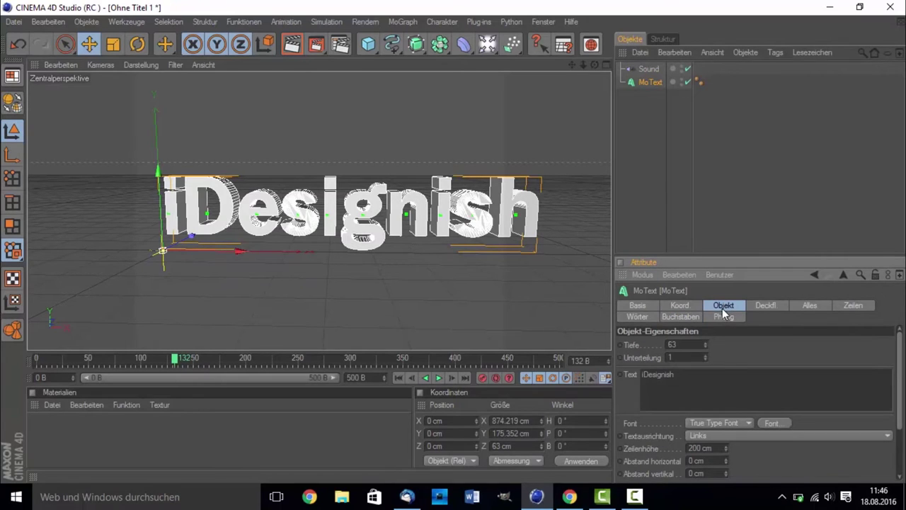
pyautogui.click(637, 70)
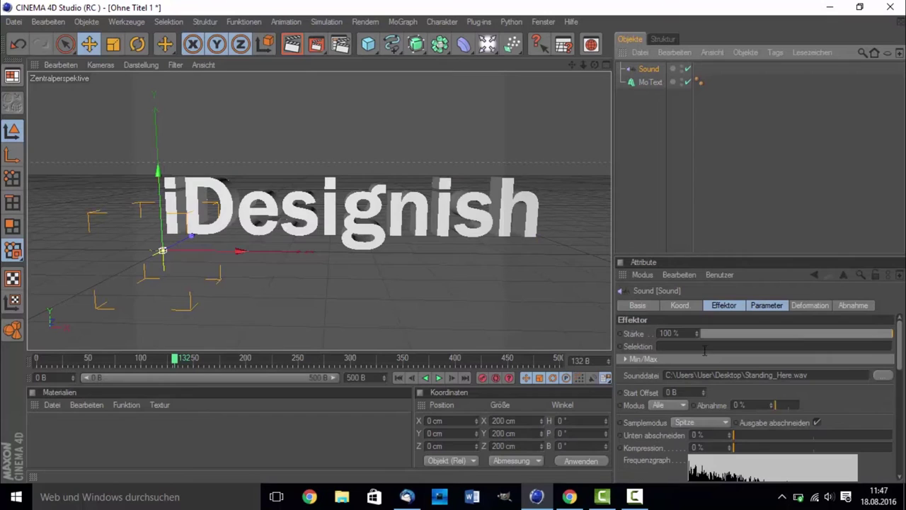
pyautogui.click(661, 406)
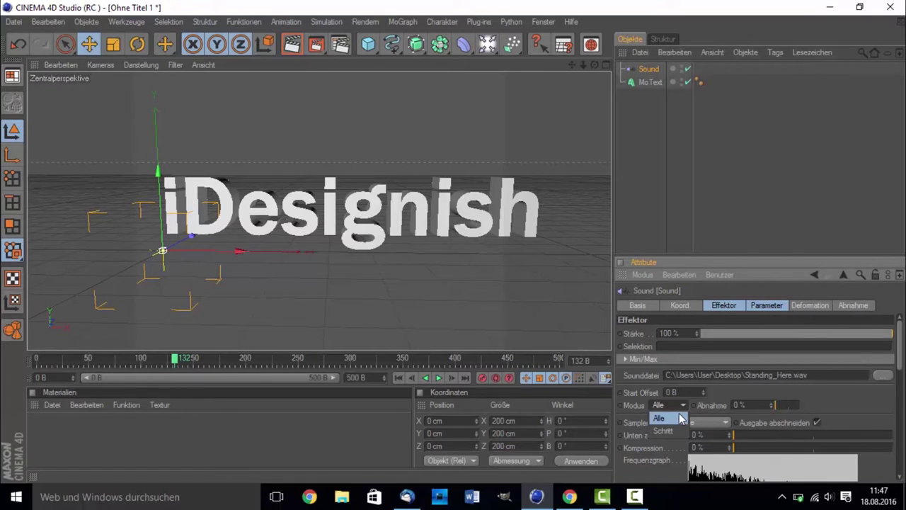
# Switch the Sound effector's Modus to Schritt, rewind, and play to check the effect.
pyautogui.click(663, 431)
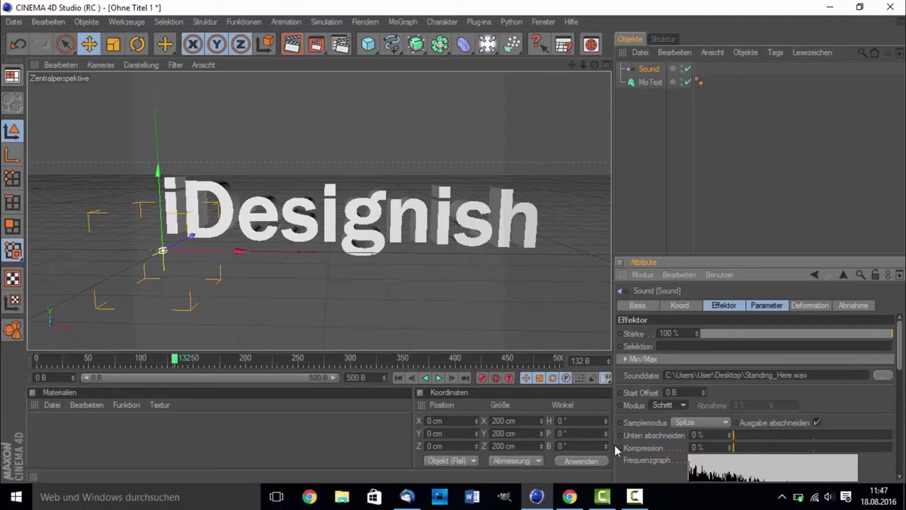
pyautogui.click(33, 364)
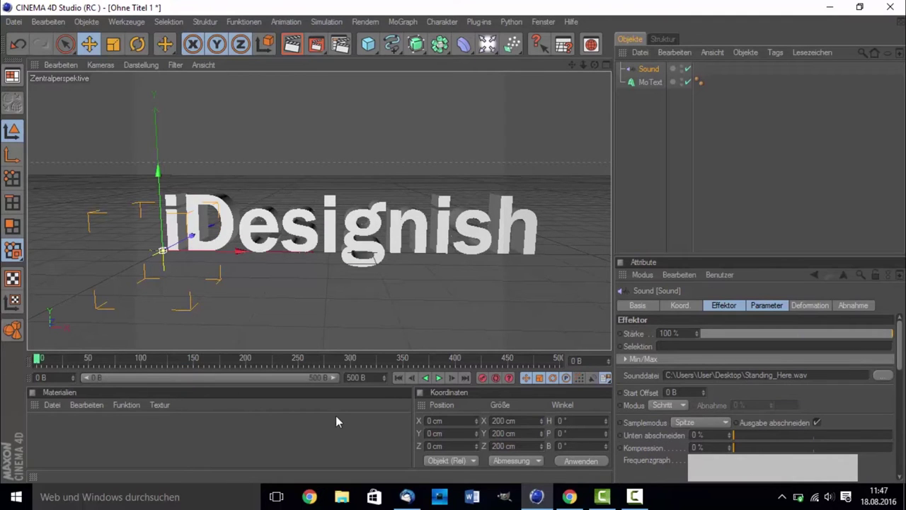
pyautogui.click(438, 378)
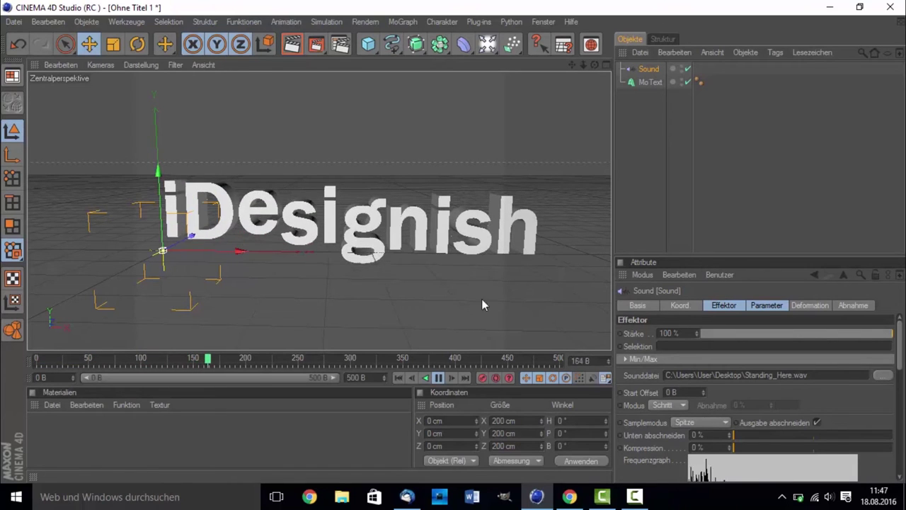
pyautogui.click(438, 378)
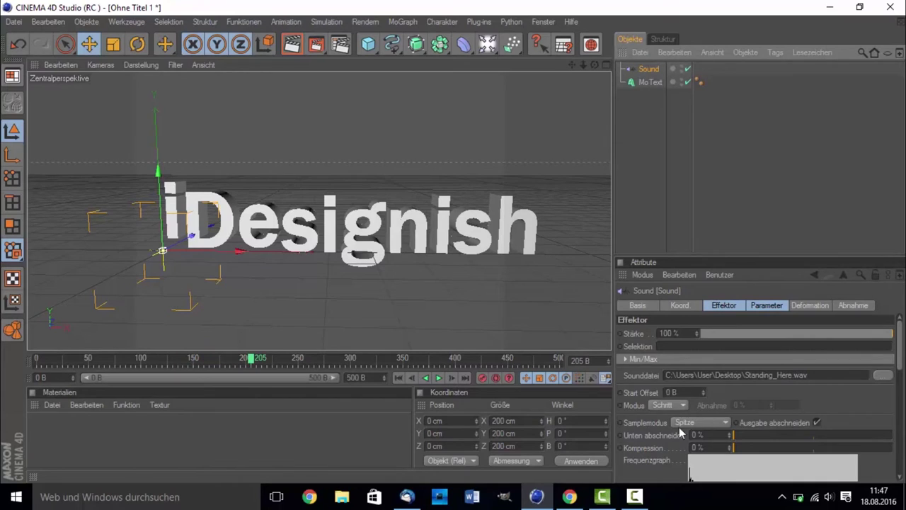
pyautogui.scroll(-3, 678, 428)
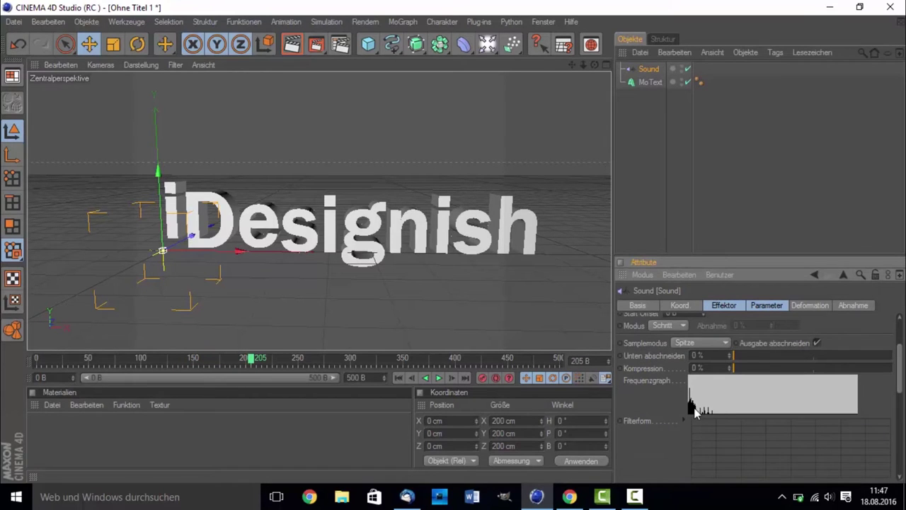
pyautogui.click(37, 364)
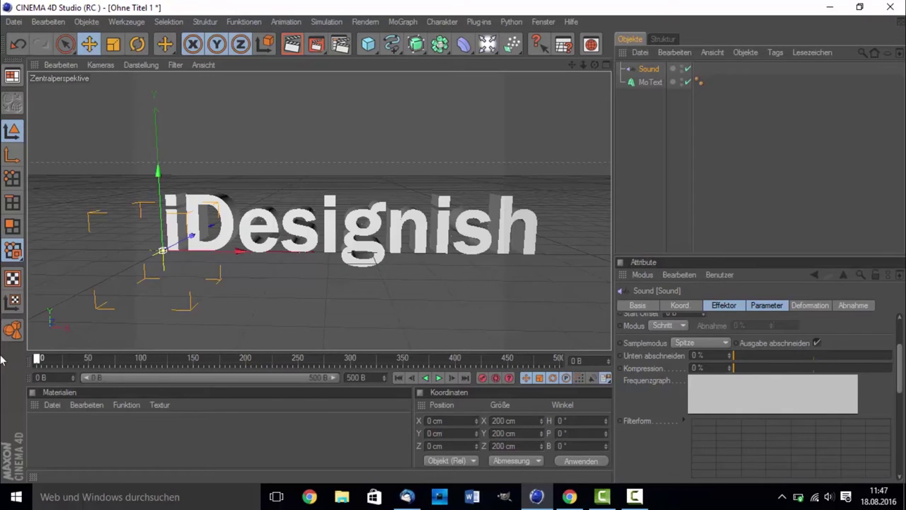
pyautogui.click(425, 378)
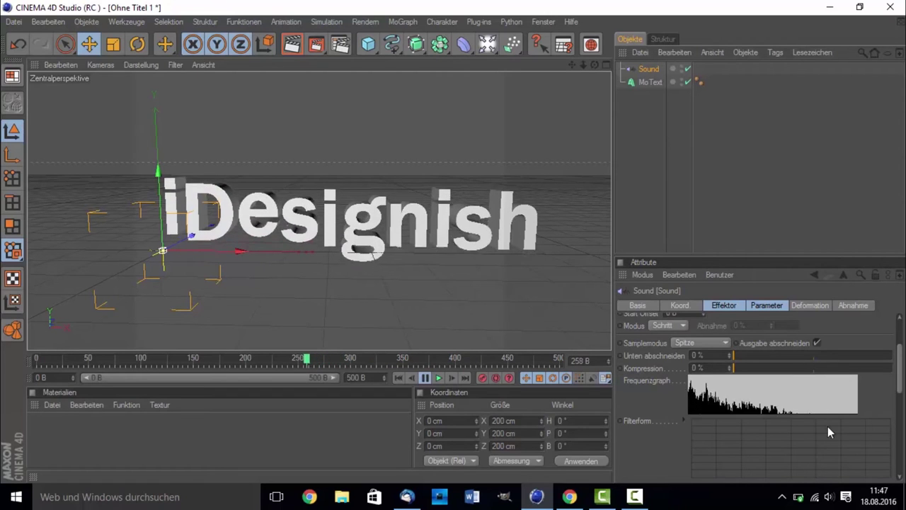
pyautogui.click(422, 377)
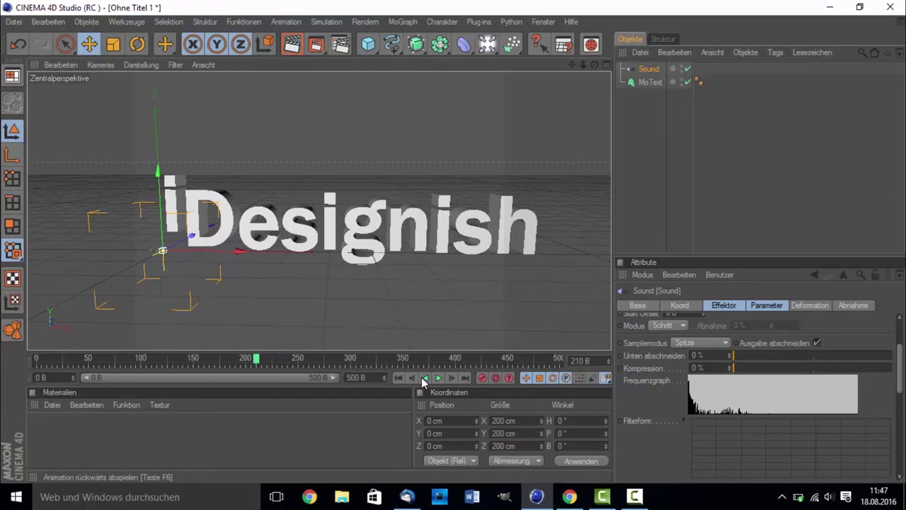
pyautogui.moveTo(75, 352)
pyautogui.mouseDown()
pyautogui.moveTo(90, 352)
pyautogui.moveTo(81, 366)
pyautogui.moveTo(88, 368)
pyautogui.mouseUp()
pyautogui.click(89, 359)
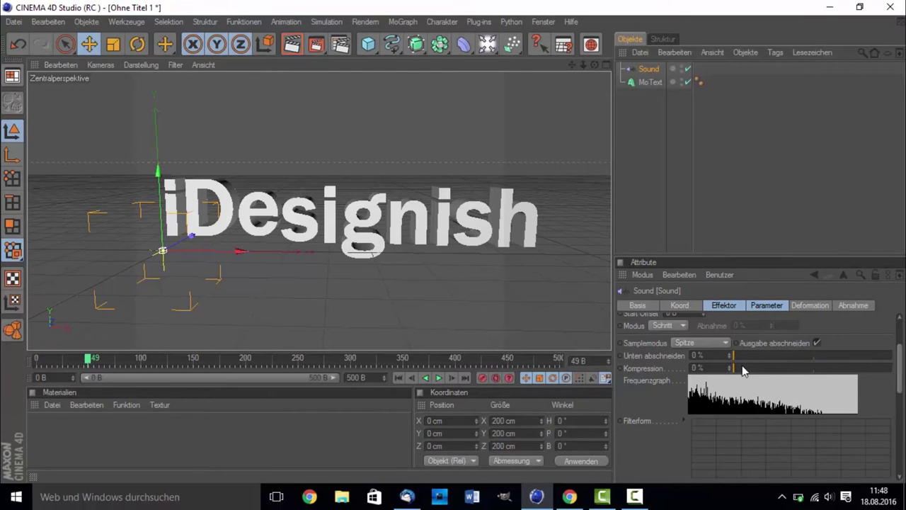
# Try several Sound effector compression values, ending at 100 %.
pyautogui.moveTo(735, 375)
pyautogui.mouseDown()
pyautogui.moveTo(853, 371)
pyautogui.moveTo(754, 378)
pyautogui.moveTo(802, 380)
pyautogui.moveTo(823, 359)
pyautogui.mouseUp()
pyautogui.click(639, 265)
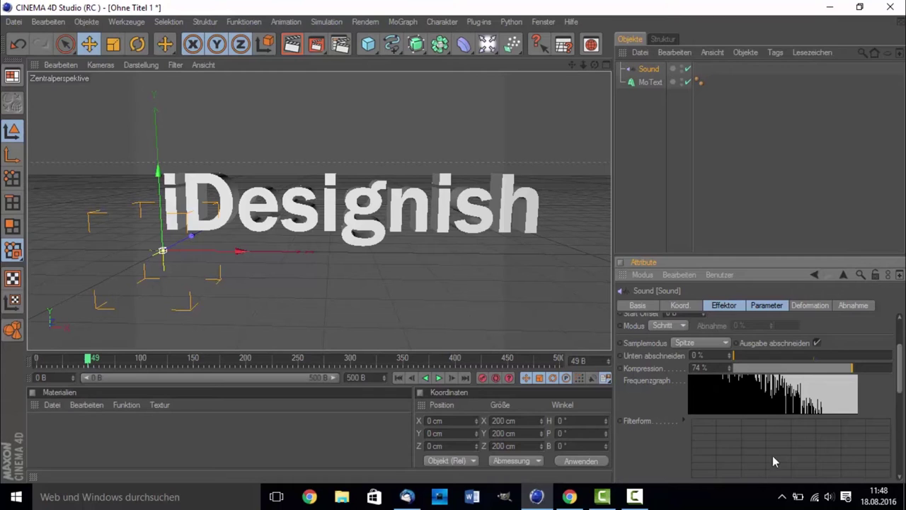
pyautogui.click(749, 368)
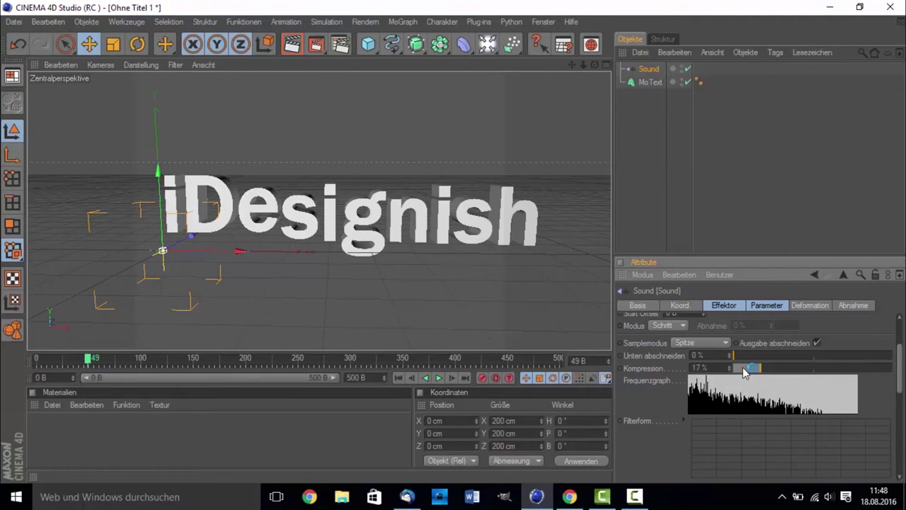
pyautogui.moveTo(759, 381); pyautogui.dragTo(793, 376)
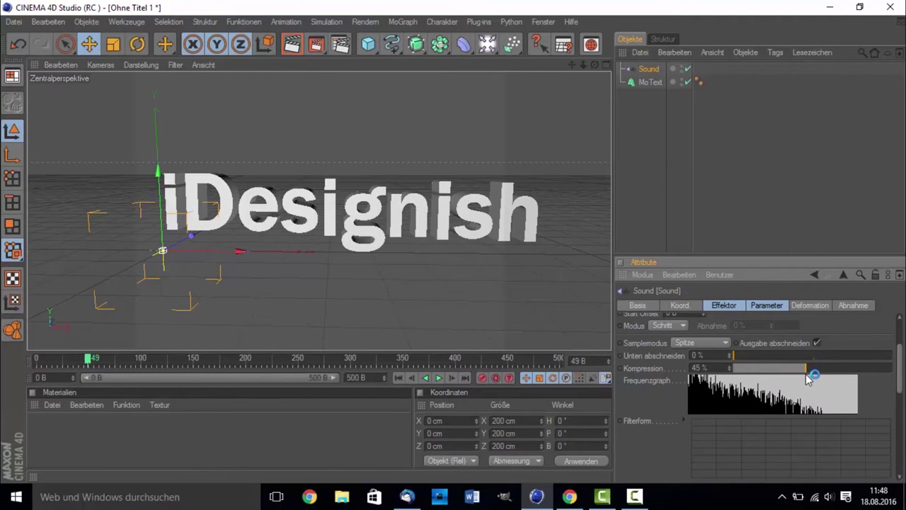
pyautogui.moveTo(701, 380); pyautogui.dragTo(698, 383)
pyautogui.moveTo(814, 367); pyautogui.dragTo(891, 368)
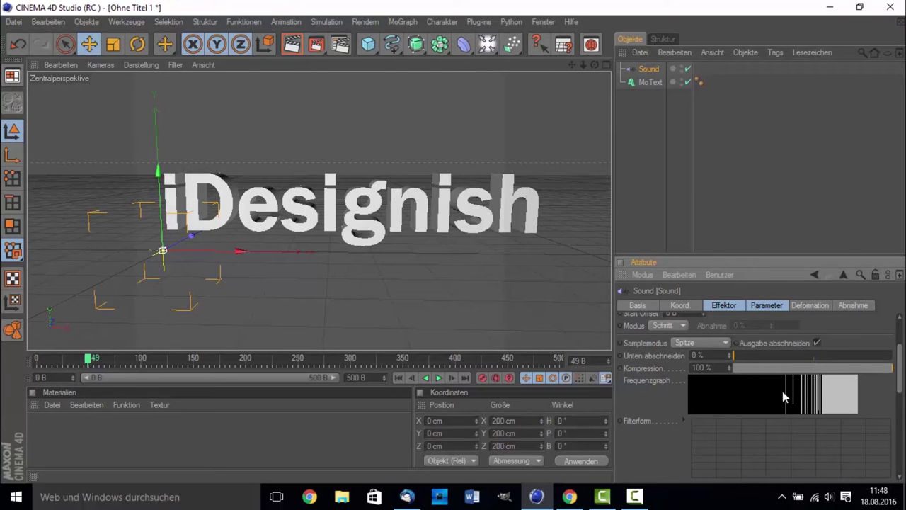
pyautogui.moveTo(783, 395)
pyautogui.mouseDown()
pyautogui.moveTo(839, 409)
pyautogui.moveTo(830, 410)
pyautogui.mouseUp()
# Replay the full-compression animation from frame 0 and stop at frame 119.
pyautogui.moveTo(119, 356); pyautogui.dragTo(6, 367)
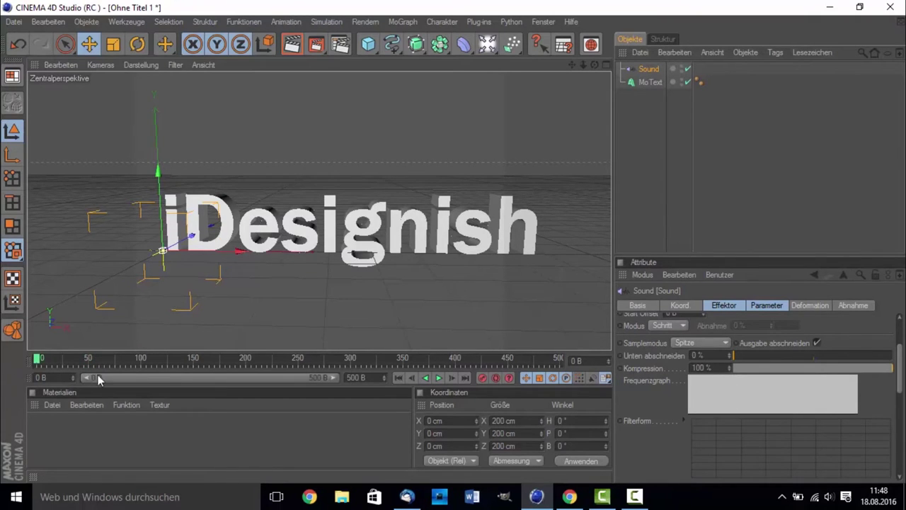
pyautogui.click(439, 378)
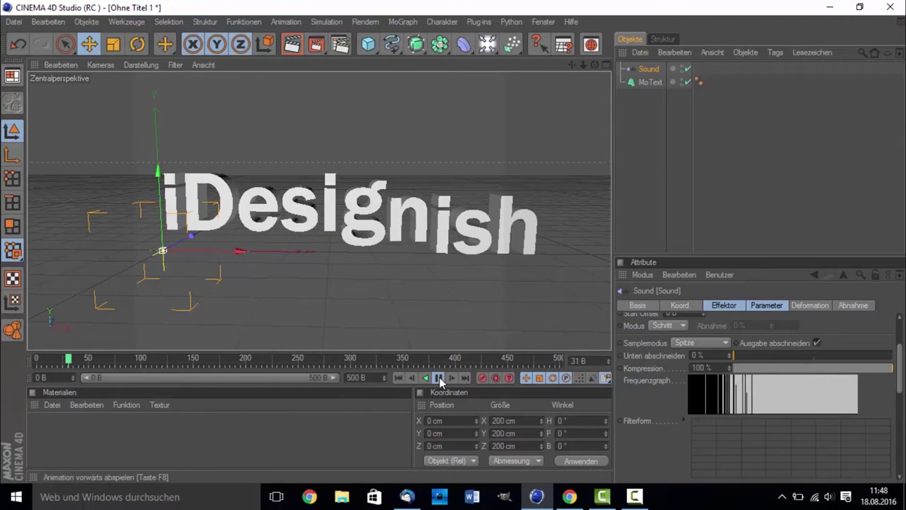
pyautogui.click(438, 378)
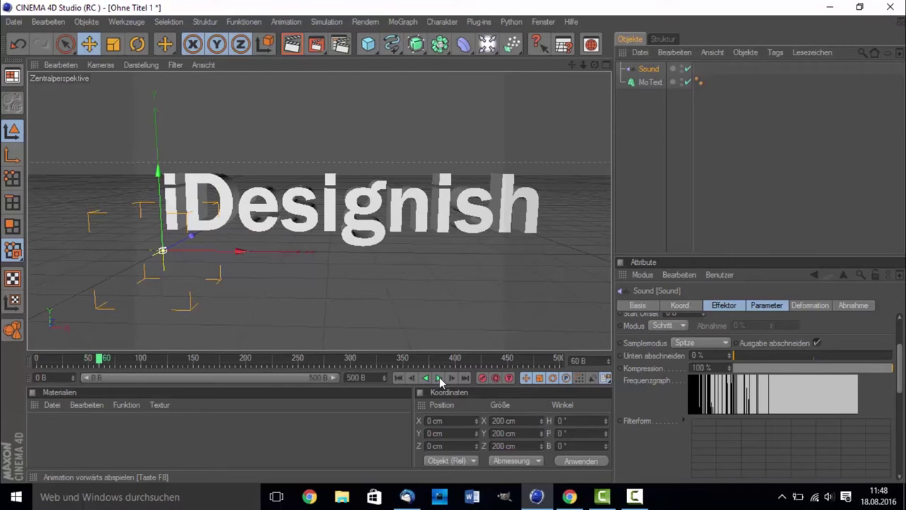
pyautogui.click(439, 378)
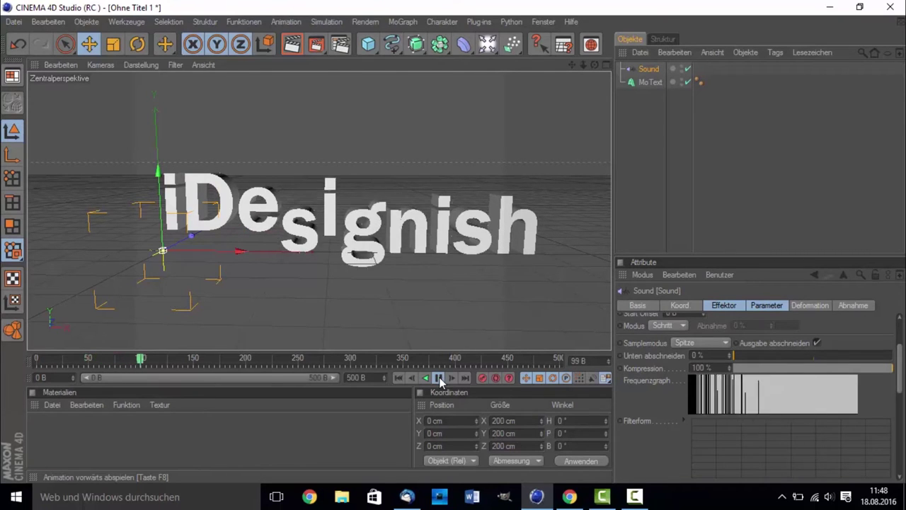
pyautogui.click(439, 378)
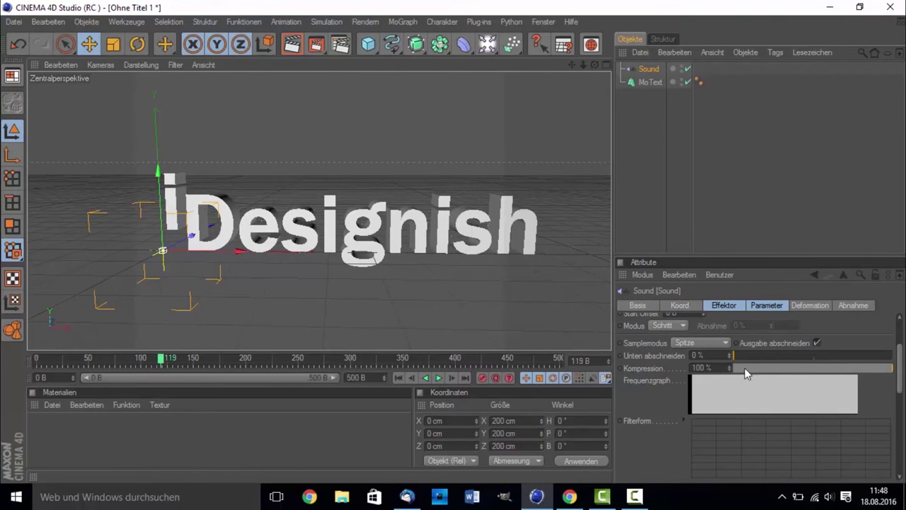
# Set Kompression to 0 %, replay from frame 0 to frame 30, then test and reset a low-frequency cut.
pyautogui.moveTo(802, 368); pyautogui.dragTo(733, 368)
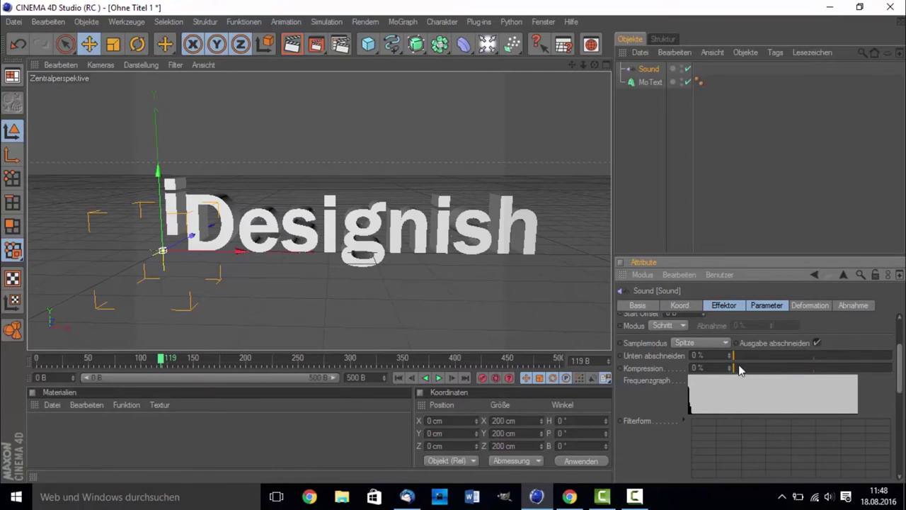
pyautogui.moveTo(58, 357); pyautogui.dragTo(36, 359)
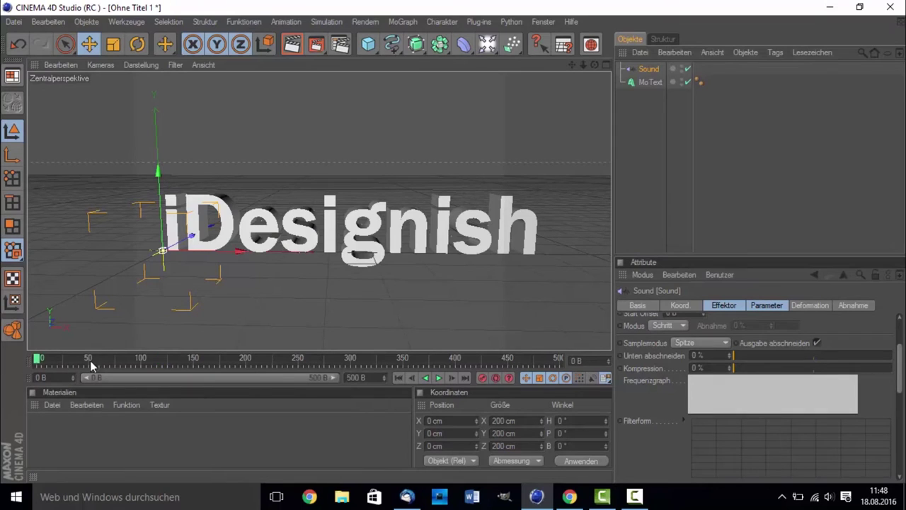
pyautogui.click(439, 377)
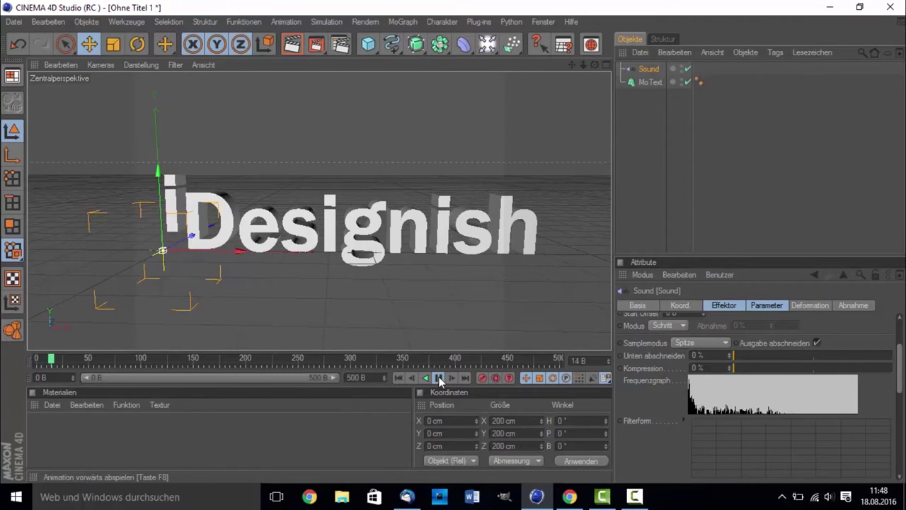
pyautogui.click(439, 377)
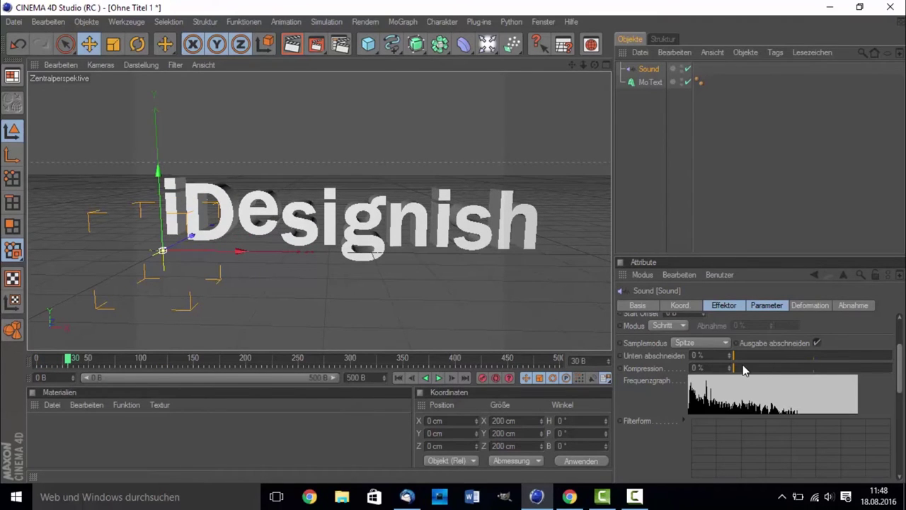
pyautogui.moveTo(738, 359)
pyautogui.mouseDown()
pyautogui.moveTo(717, 366)
pyautogui.moveTo(836, 361)
pyautogui.moveTo(710, 356)
pyautogui.mouseUp()
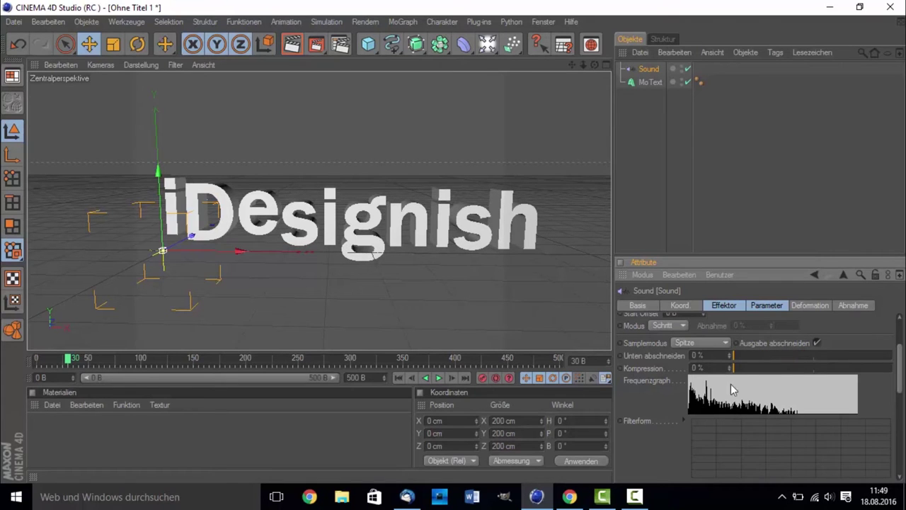
pyautogui.moveTo(761, 359)
pyautogui.mouseDown()
pyautogui.moveTo(865, 361)
pyautogui.moveTo(686, 359)
pyautogui.mouseUp()
pyautogui.moveTo(779, 357)
pyautogui.mouseDown()
pyautogui.moveTo(685, 357)
pyautogui.moveTo(874, 368)
pyautogui.moveTo(761, 373)
pyautogui.mouseUp()
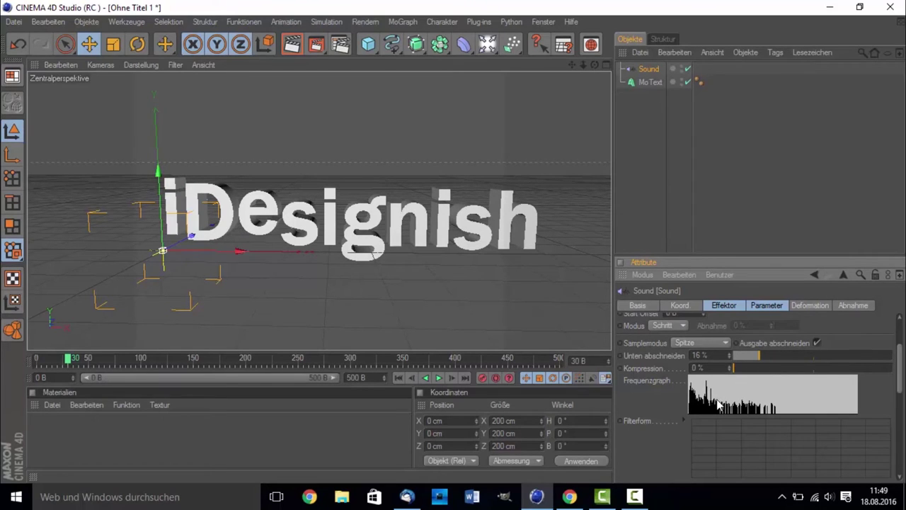
pyautogui.moveTo(754, 362)
pyautogui.mouseDown()
pyautogui.moveTo(896, 356)
pyautogui.moveTo(850, 375)
pyautogui.moveTo(703, 380)
pyautogui.mouseUp()
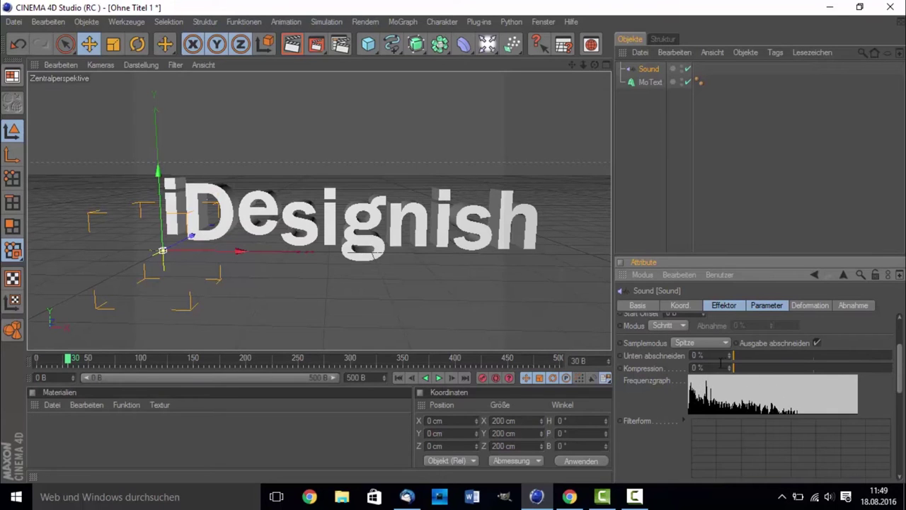
pyautogui.moveTo(737, 360)
pyautogui.mouseDown()
pyautogui.moveTo(885, 370)
pyautogui.moveTo(792, 381)
pyautogui.moveTo(808, 380)
pyautogui.mouseUp()
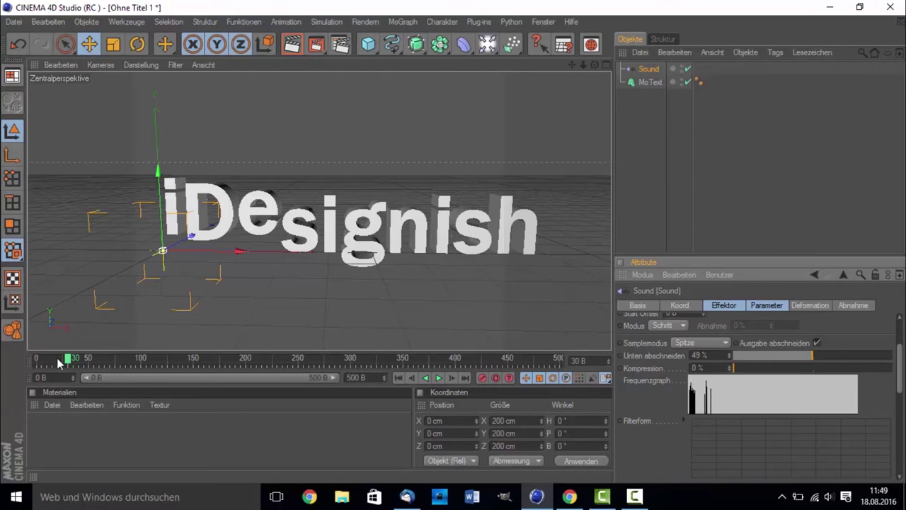
pyautogui.moveTo(57, 357); pyautogui.dragTo(21, 362)
pyautogui.moveTo(816, 356); pyautogui.dragTo(814, 353)
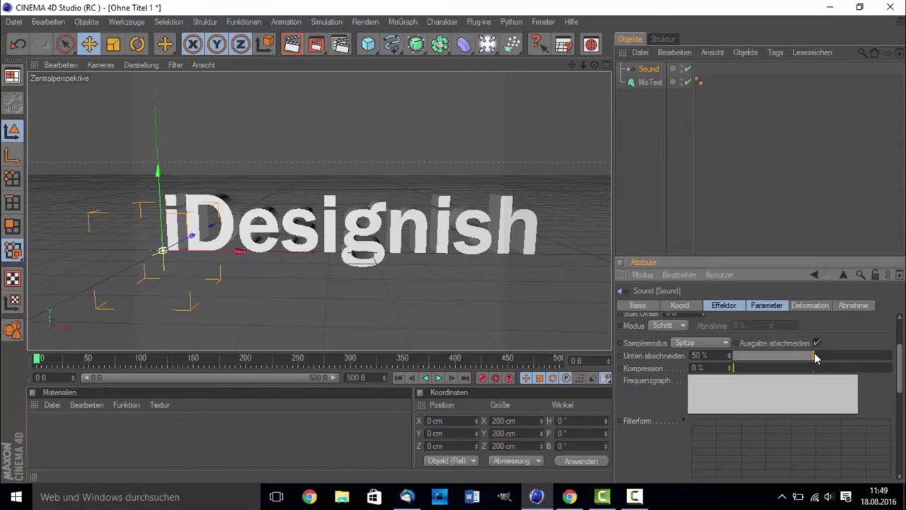
pyautogui.click(438, 378)
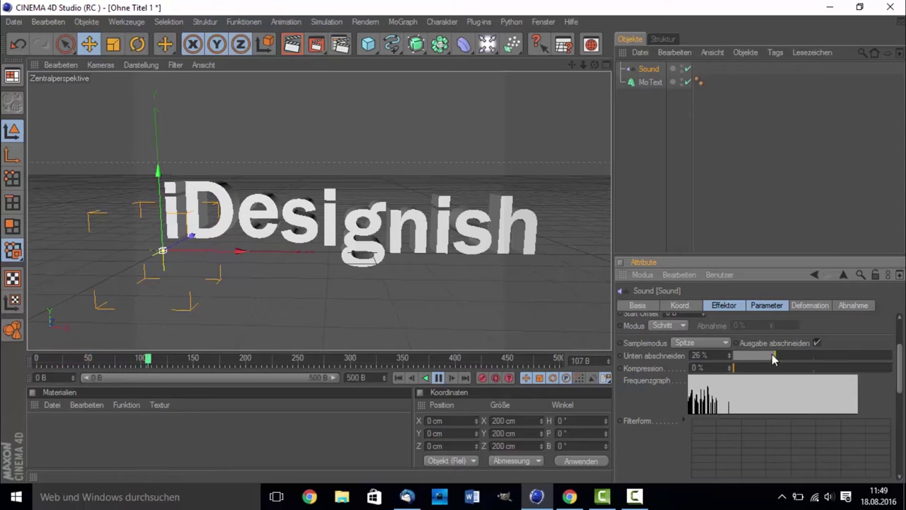
pyautogui.moveTo(772, 356); pyautogui.dragTo(557, 338)
pyautogui.click(439, 378)
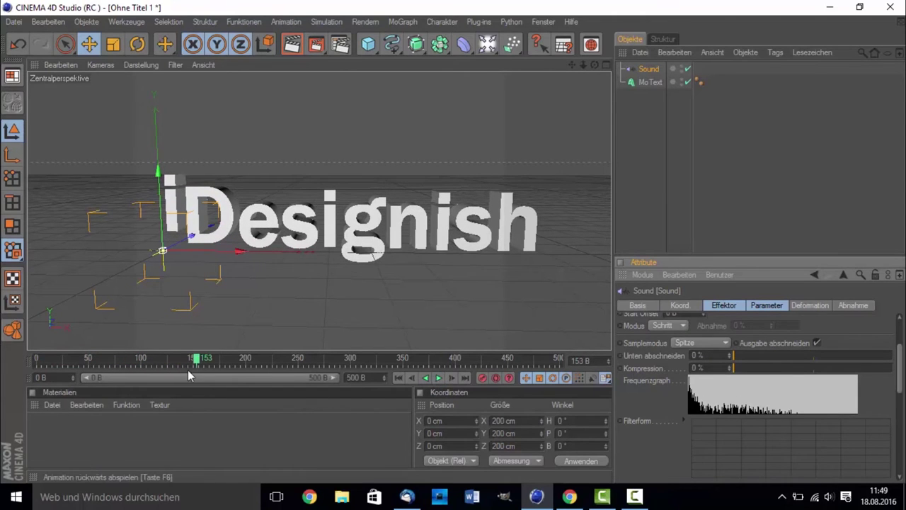
# Rewind to frame 0, clear the selection, and select the MoText object.
pyautogui.click(36, 361)
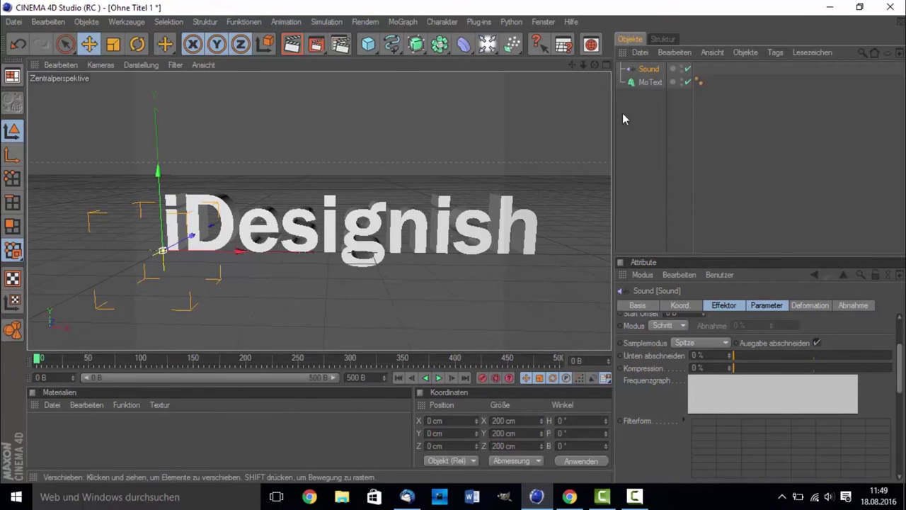
pyautogui.moveTo(637, 105); pyautogui.dragTo(689, 59)
pyautogui.click(663, 159)
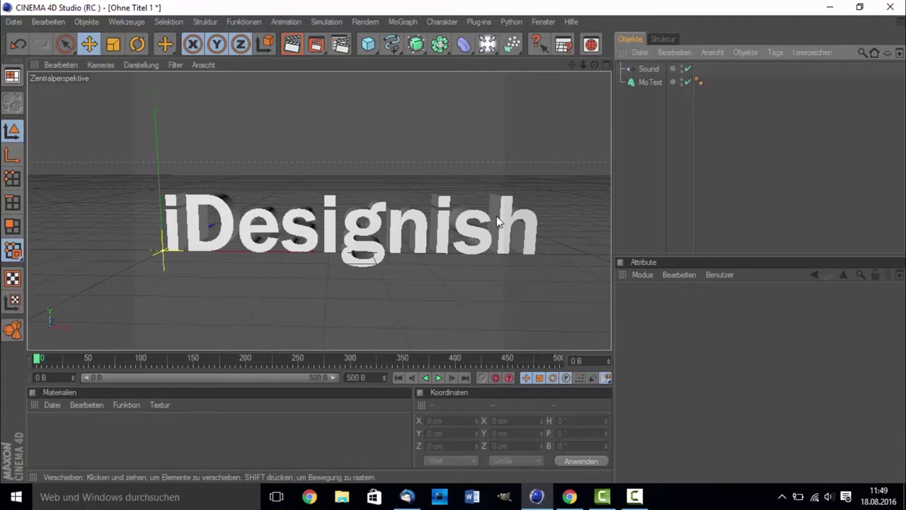
pyautogui.scroll(-2, 424, 185)
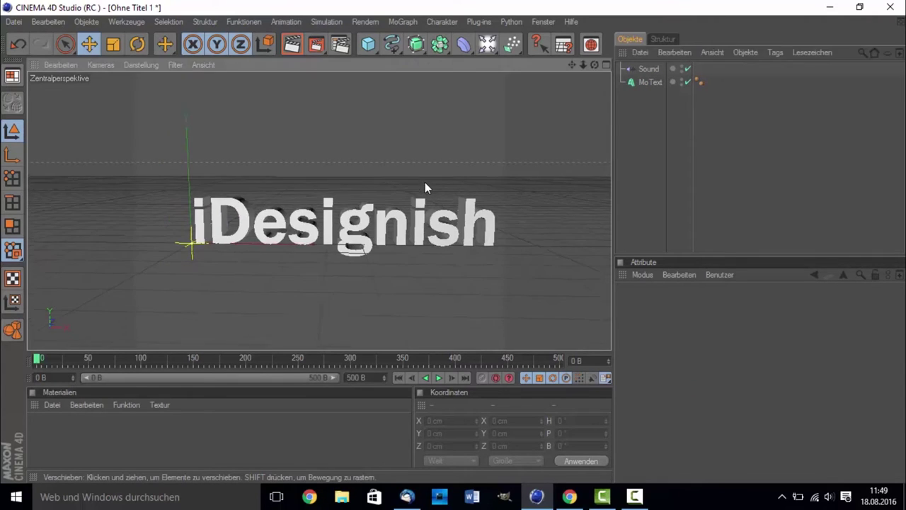
pyautogui.scroll(2, 425, 182)
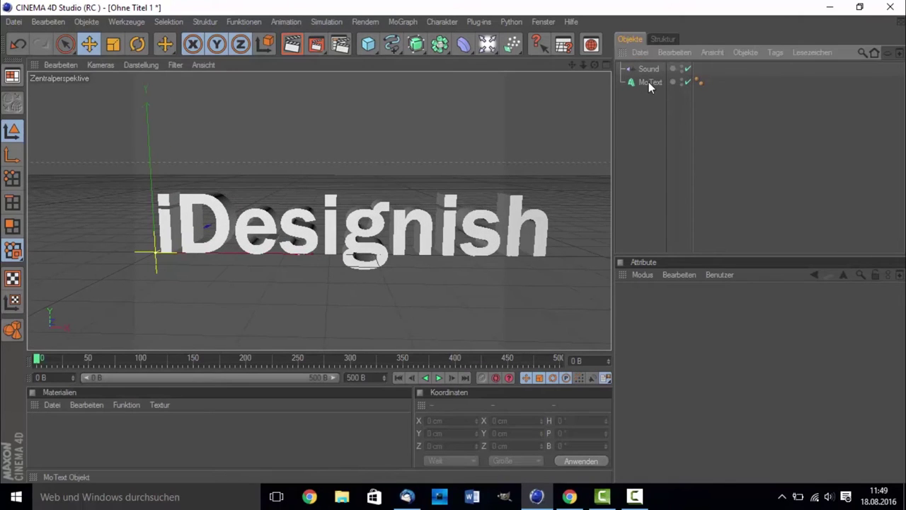
pyautogui.click(648, 81)
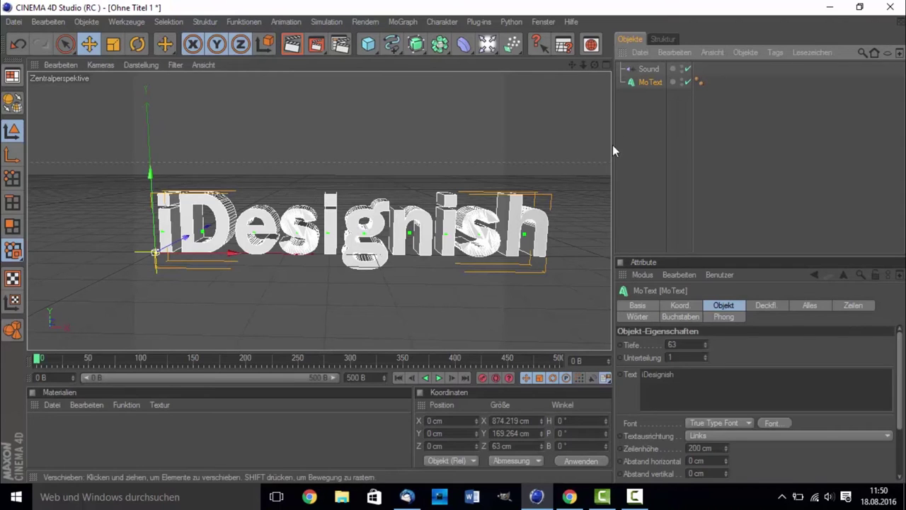
# Pan the view and box-select both the Sound effector and MoText.
pyautogui.moveTo(574, 65); pyautogui.dragTo(685, 150)
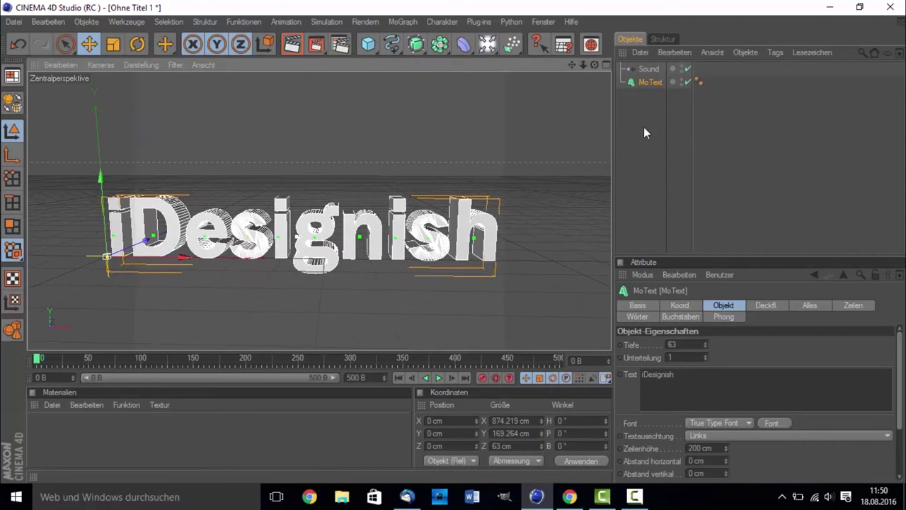
pyautogui.click(699, 82)
pyautogui.moveTo(627, 161); pyautogui.dragTo(694, 50)
pyautogui.click(649, 157)
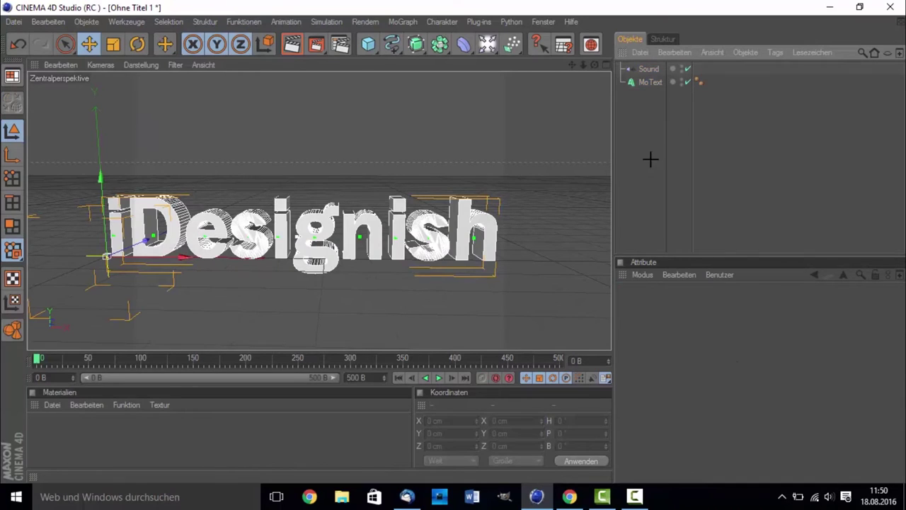
pyautogui.click(646, 69)
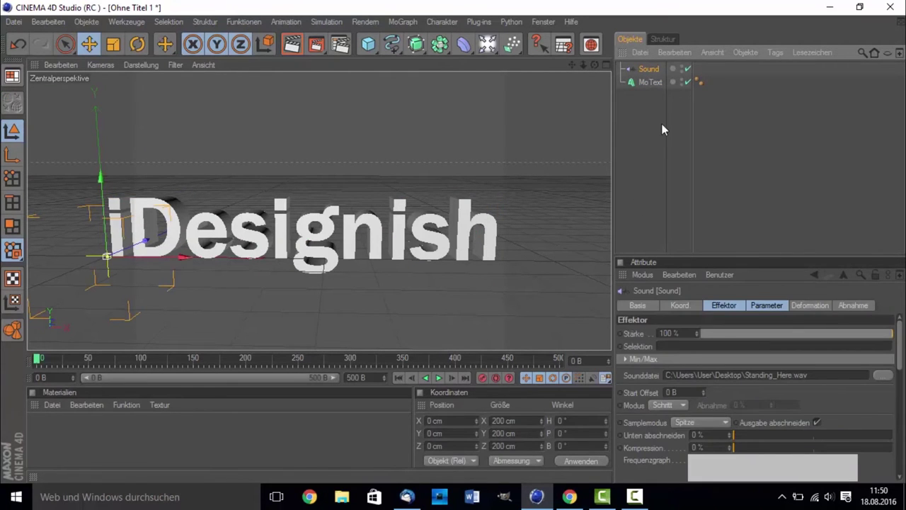
pyautogui.moveTo(663, 128); pyautogui.dragTo(658, 44)
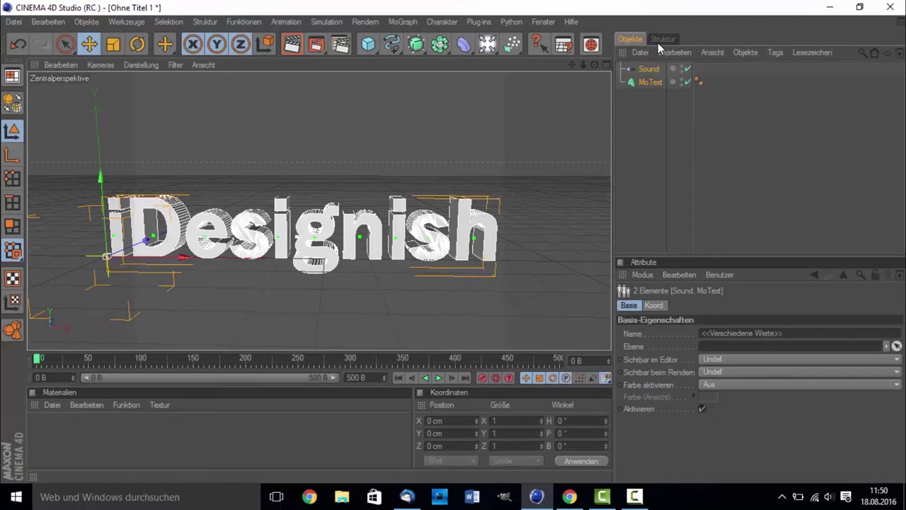
pyautogui.moveTo(640, 129); pyautogui.dragTo(672, 44)
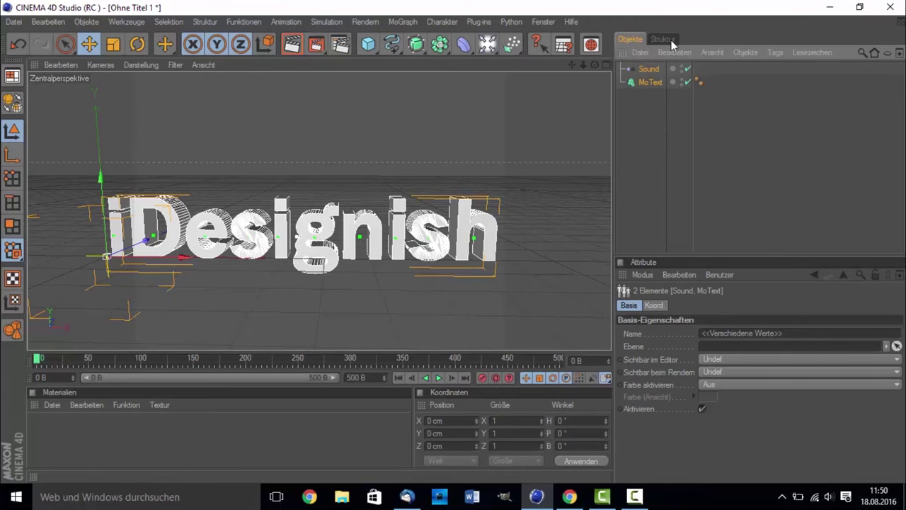
# Delete the Sound and MoText objects and add a circle spline on the XZ plane.
pyautogui.press('Delete')
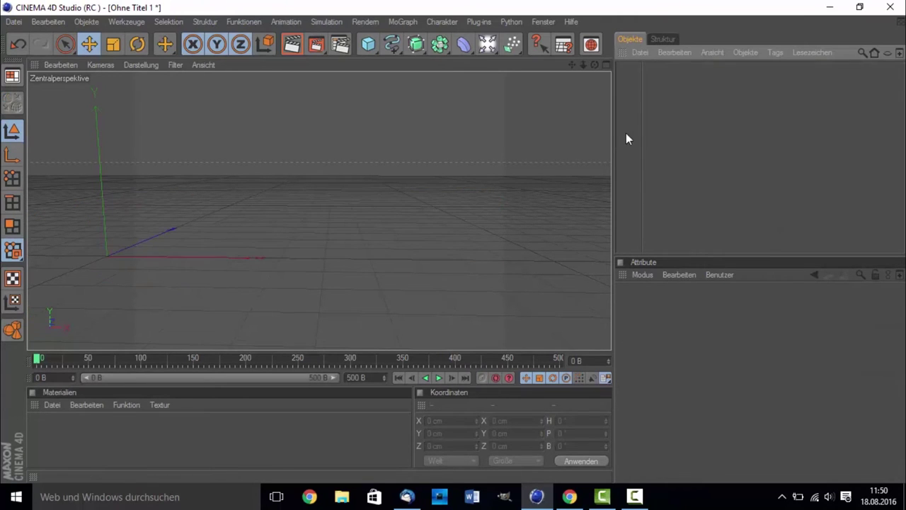
pyautogui.moveTo(571, 65); pyautogui.dragTo(440, 105)
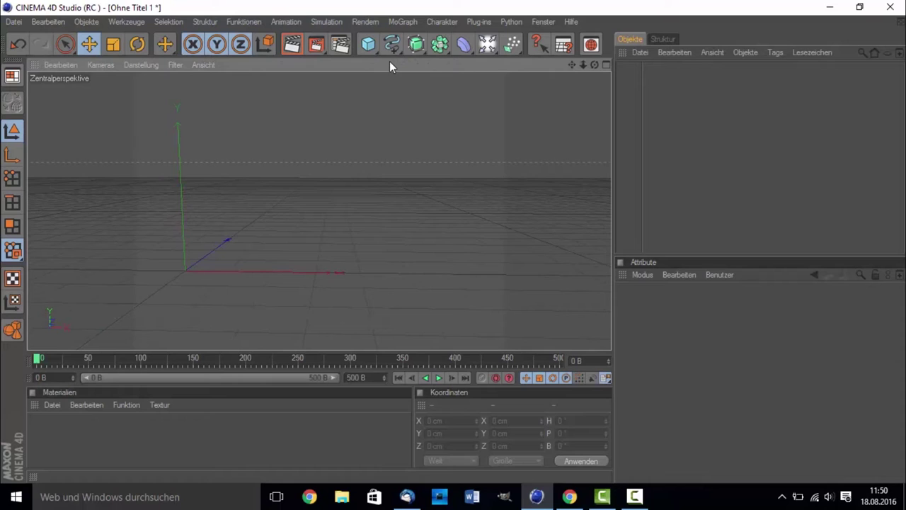
pyautogui.click(395, 44)
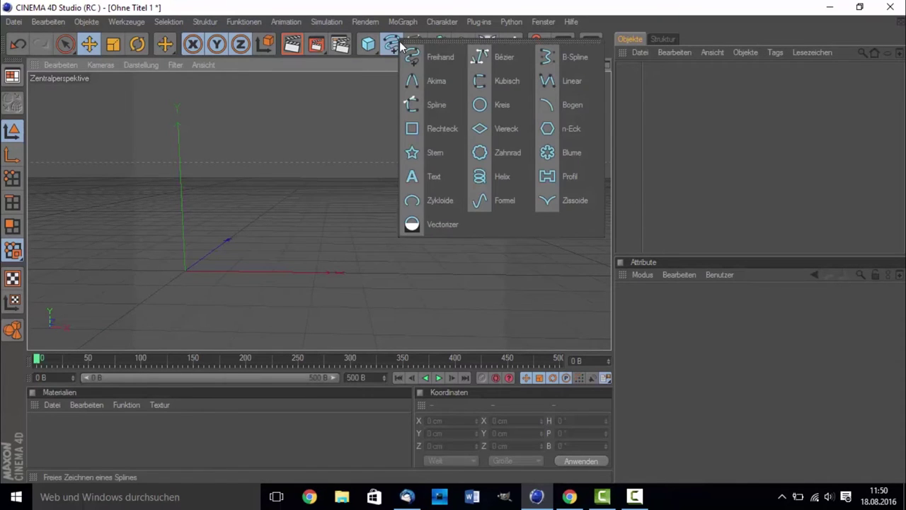
pyautogui.click(506, 108)
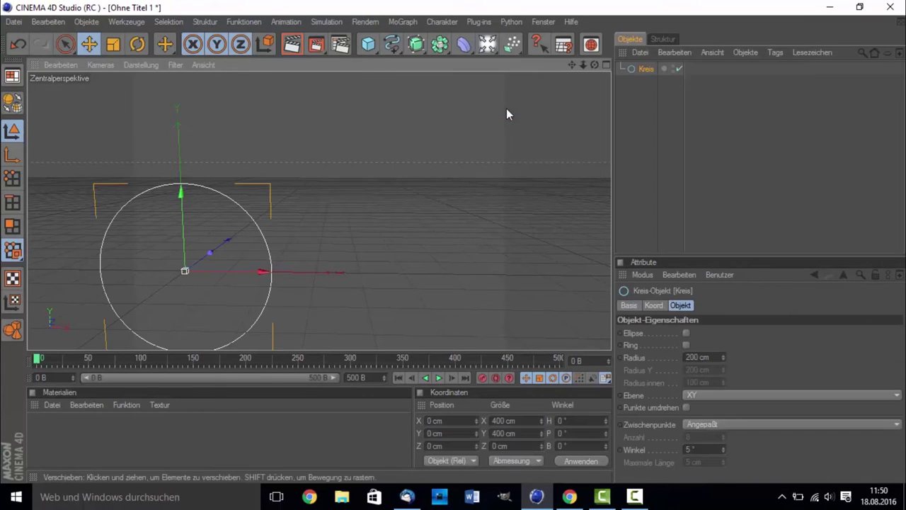
pyautogui.click(715, 396)
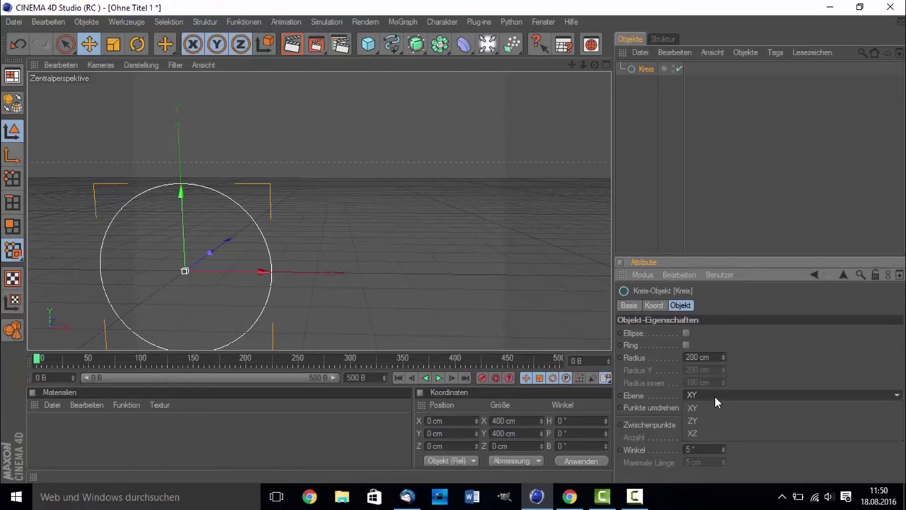
pyautogui.click(693, 434)
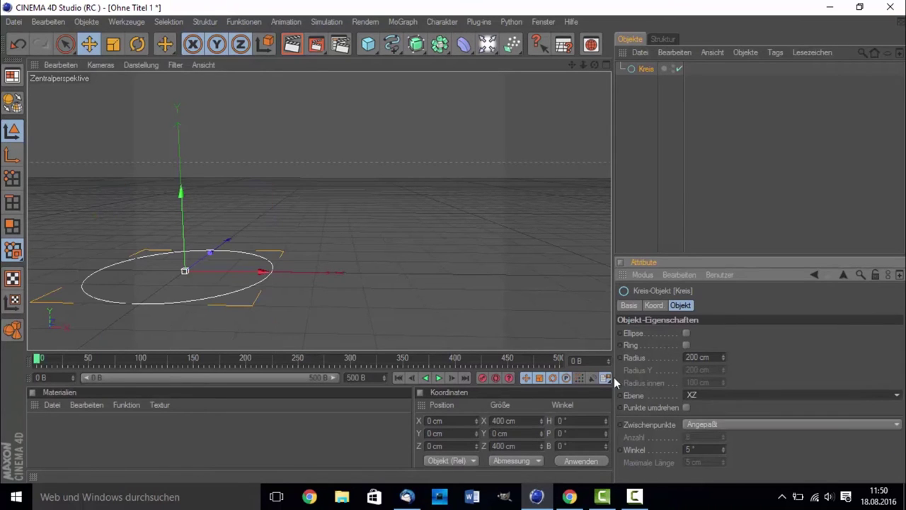
# Recentre the view and scale the circle up to about 549.2 cm across.
pyautogui.moveTo(571, 65); pyautogui.dragTo(648, 43)
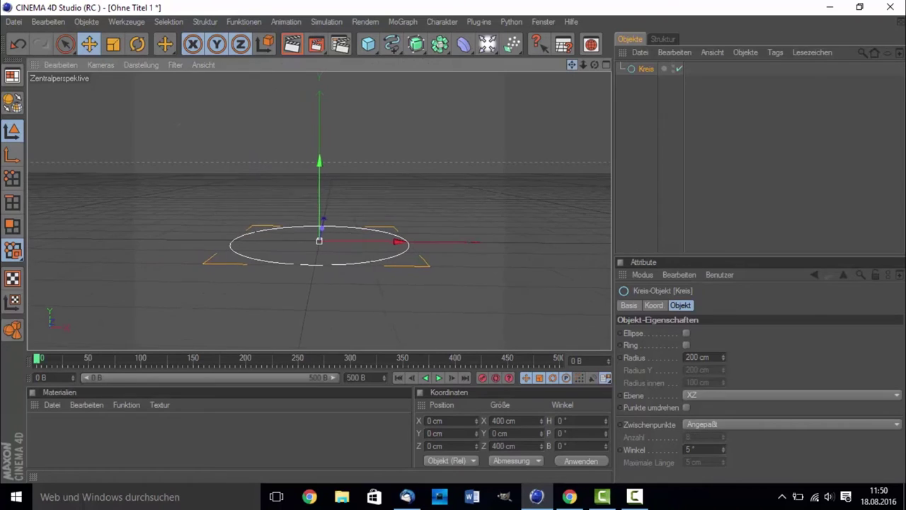
pyautogui.moveTo(571, 64); pyautogui.dragTo(498, 130)
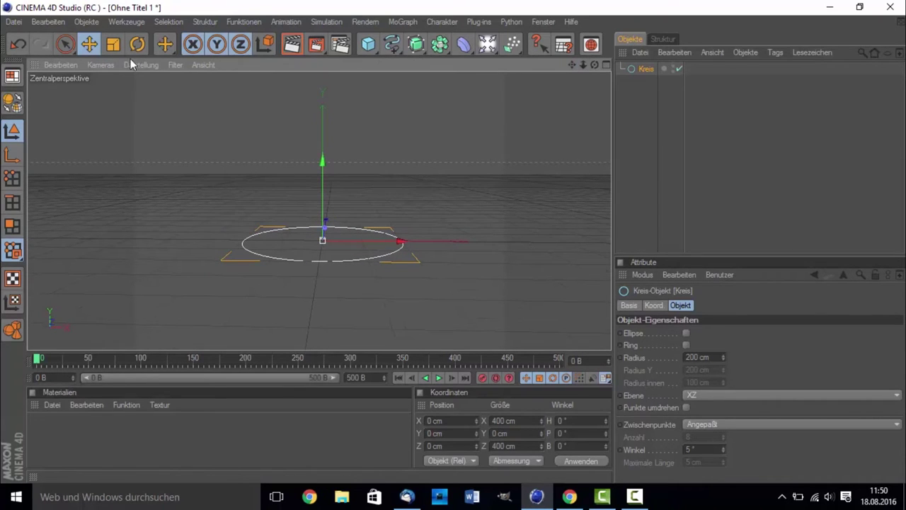
pyautogui.click(113, 44)
pyautogui.moveTo(322, 247); pyautogui.dragTo(170, 291)
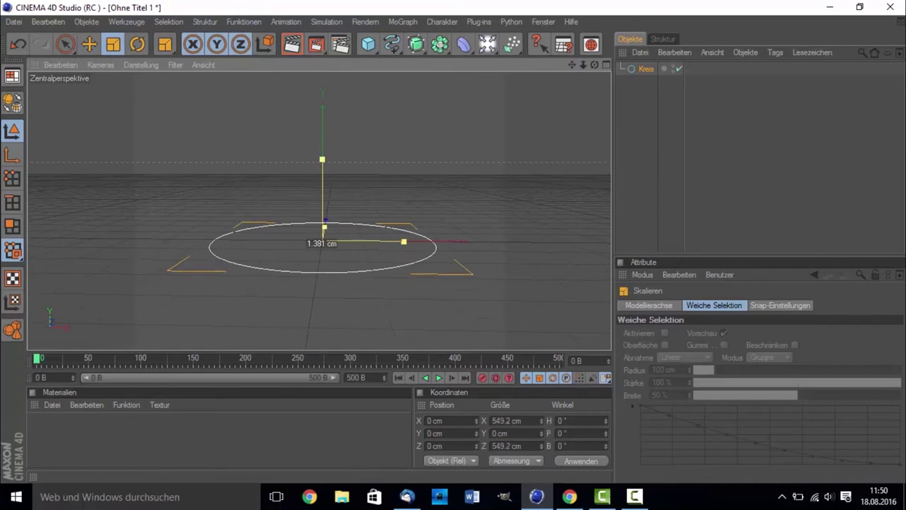
# Add a Würfel cube and slim it to a 30.275 × 200 × 47.43 cm column inside the Kreis circle.
pyautogui.moveTo(368, 44); pyautogui.dragTo(400, 55)
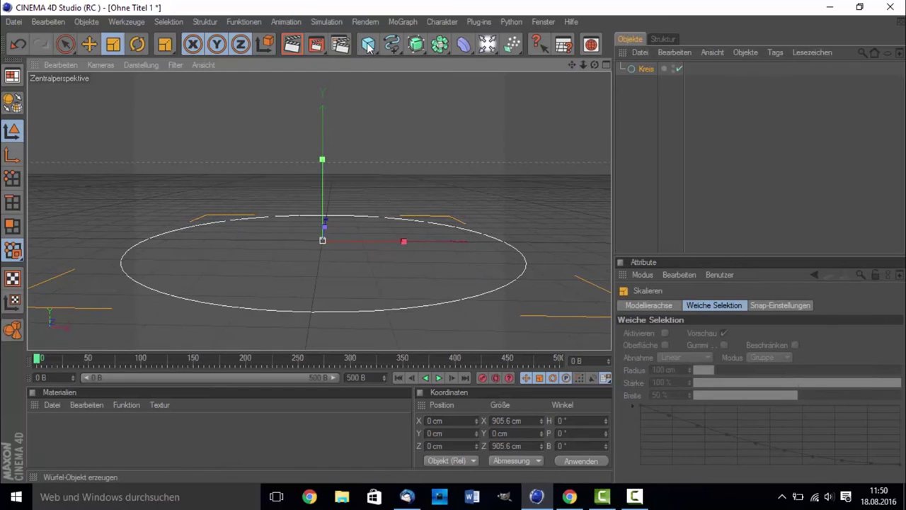
pyautogui.moveTo(403, 241)
pyautogui.mouseDown()
pyautogui.moveTo(340, 241)
pyautogui.moveTo(361, 236)
pyautogui.mouseUp()
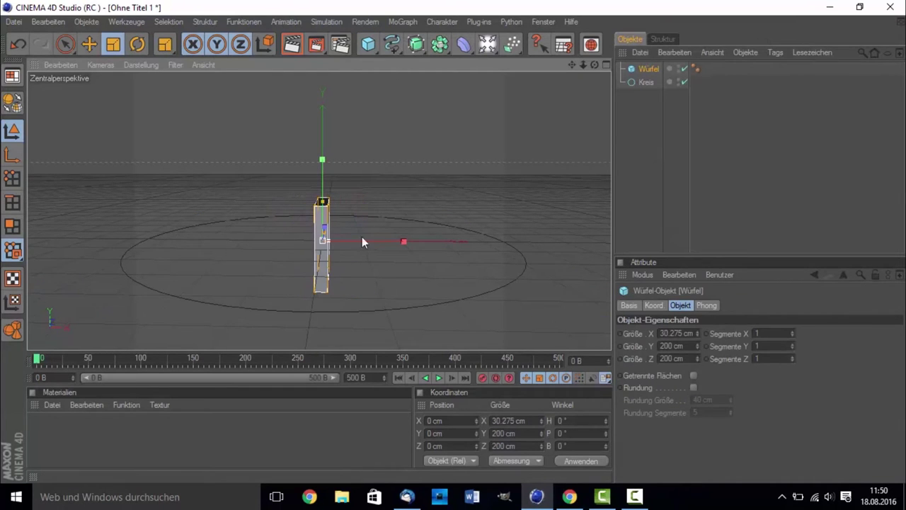
pyautogui.moveTo(595, 64); pyautogui.dragTo(610, 77)
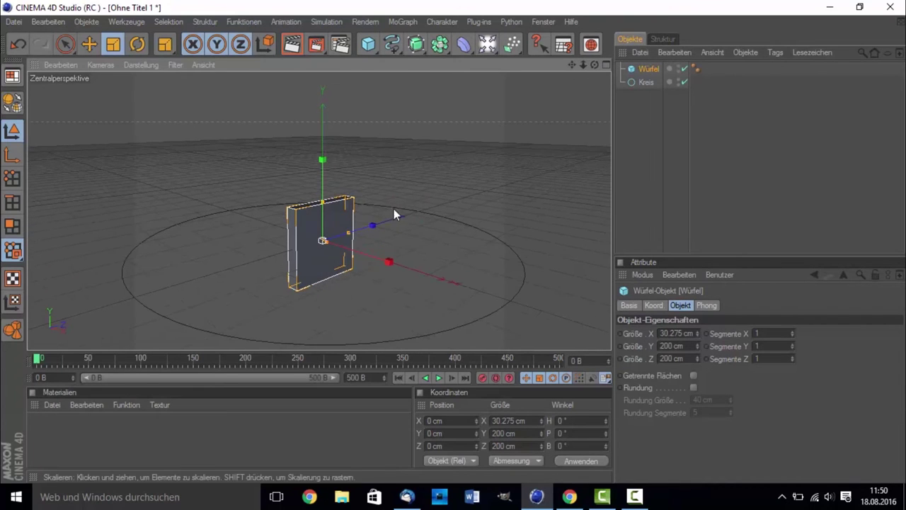
pyautogui.moveTo(348, 232); pyautogui.dragTo(330, 237)
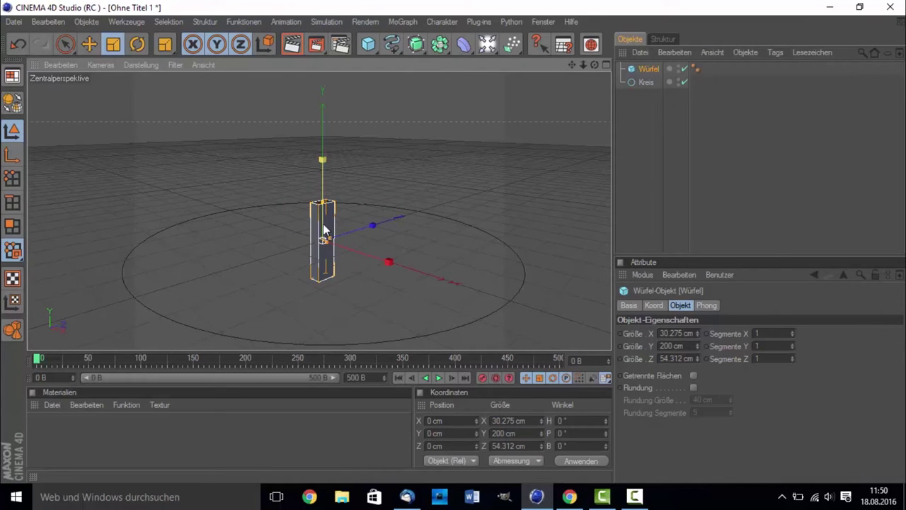
pyautogui.moveTo(329, 241); pyautogui.dragTo(323, 238)
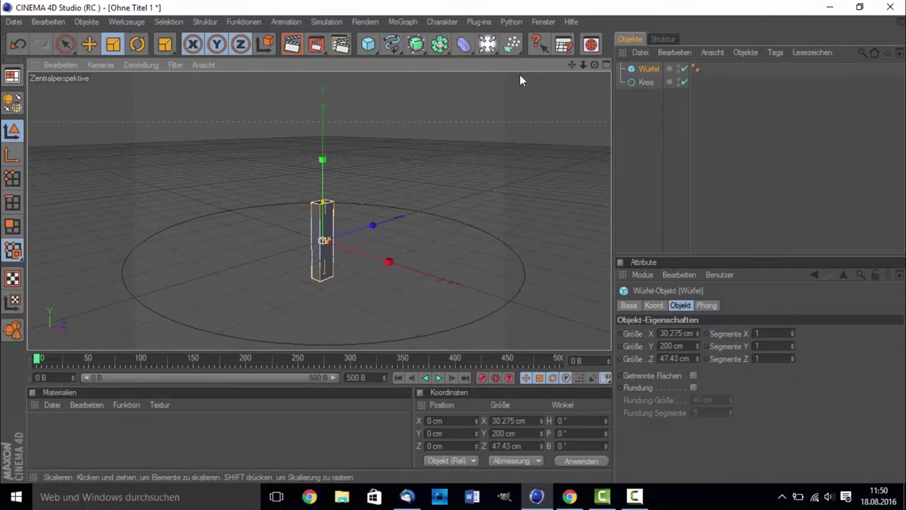
pyautogui.moveTo(593, 65); pyautogui.dragTo(369, 44)
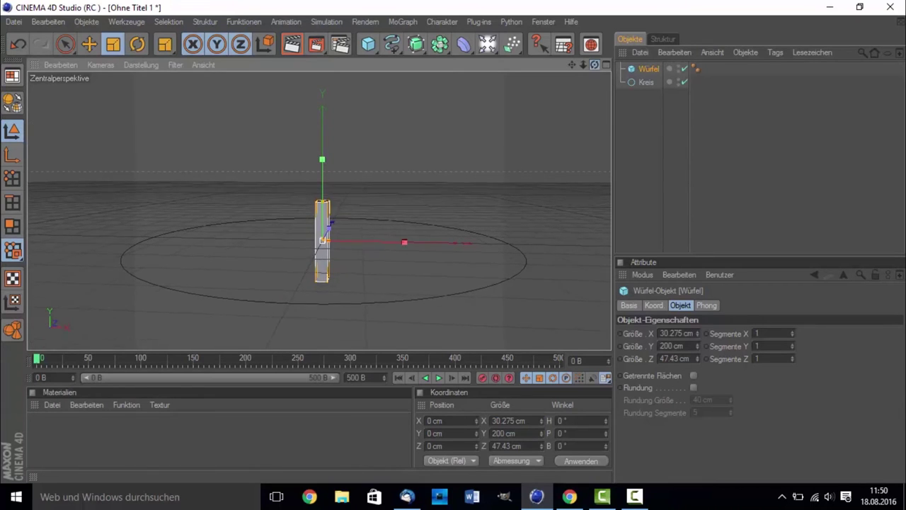
# Create a Klon cloner with the Würfel as its child, in Objekt mode on the Kreis circle.
pyautogui.click(402, 22)
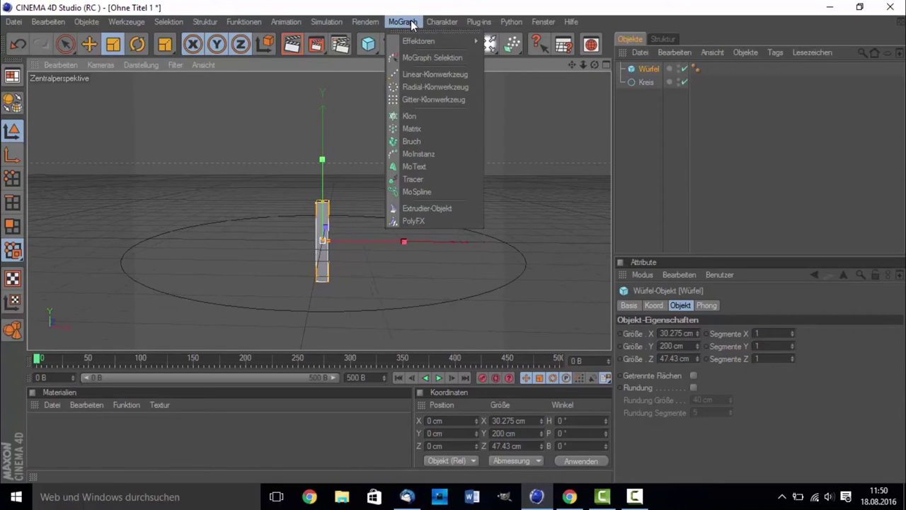
pyautogui.click(396, 116)
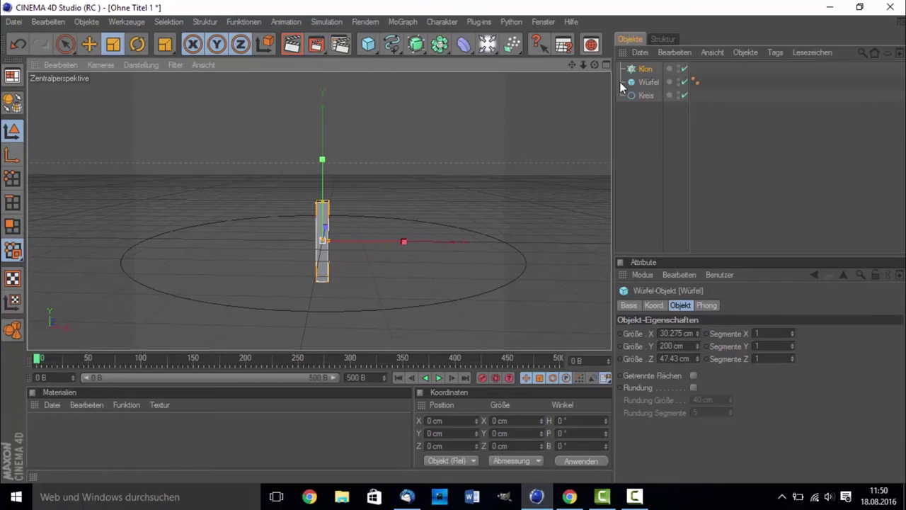
pyautogui.moveTo(619, 82); pyautogui.dragTo(648, 69)
pyautogui.click(645, 69)
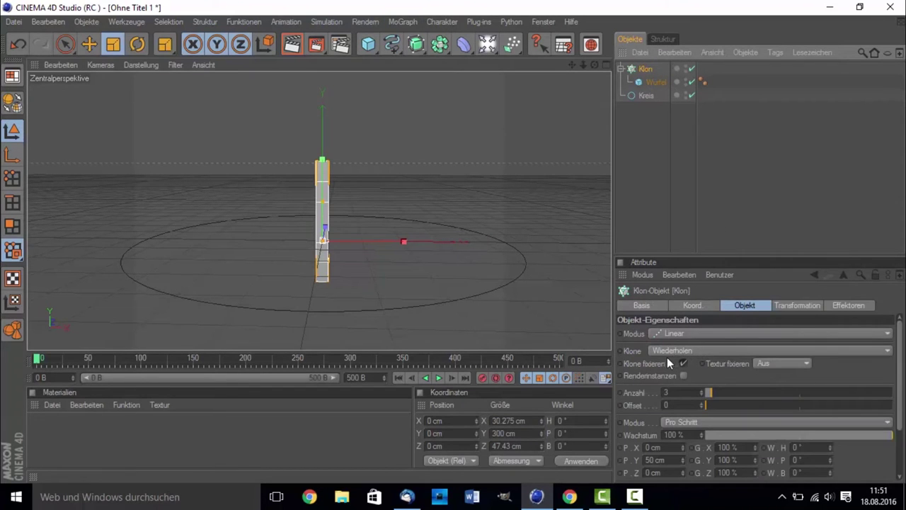
pyautogui.click(678, 333)
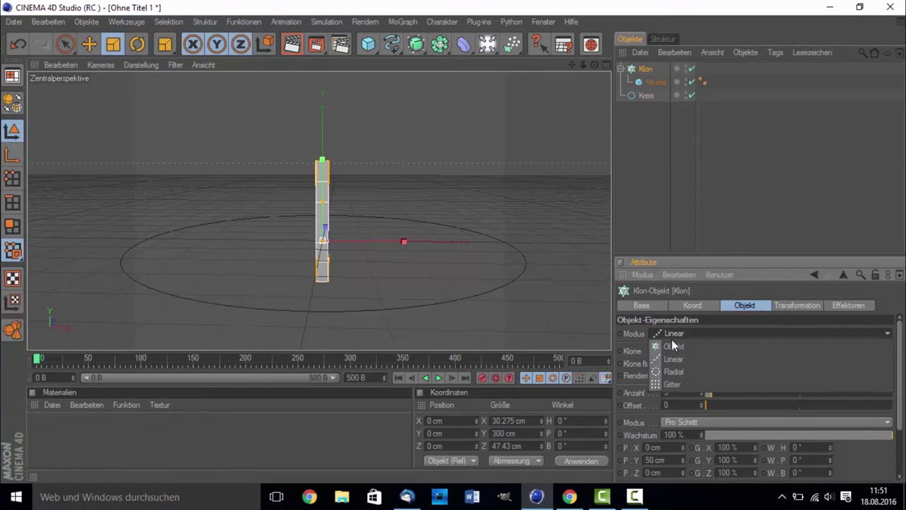
pyautogui.click(671, 346)
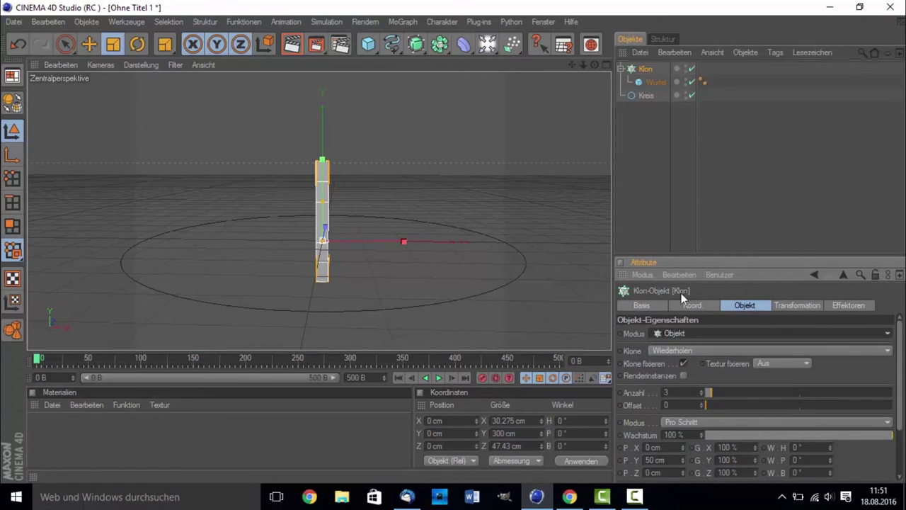
pyautogui.moveTo(642, 96); pyautogui.dragTo(708, 392)
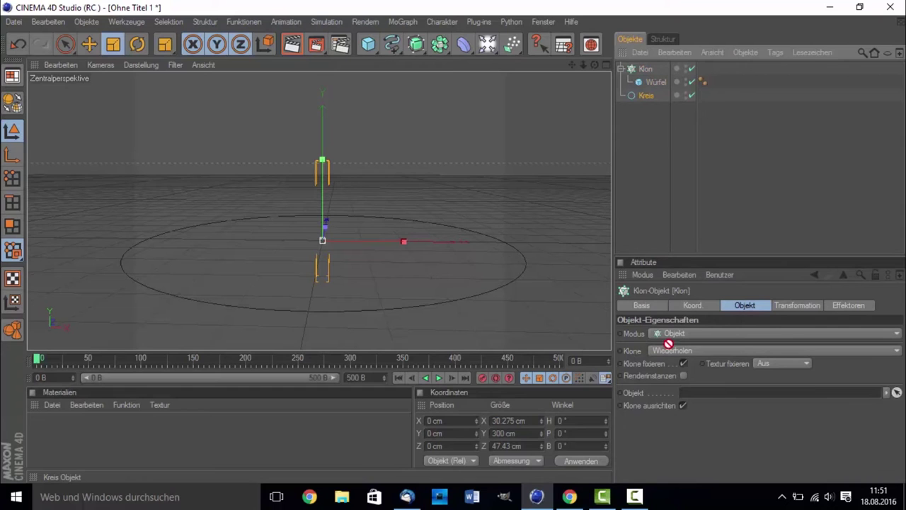
# Set the clone count to 50 so the pillars form a closed ring.
pyautogui.moveTo(314, 252); pyautogui.dragTo(282, 285)
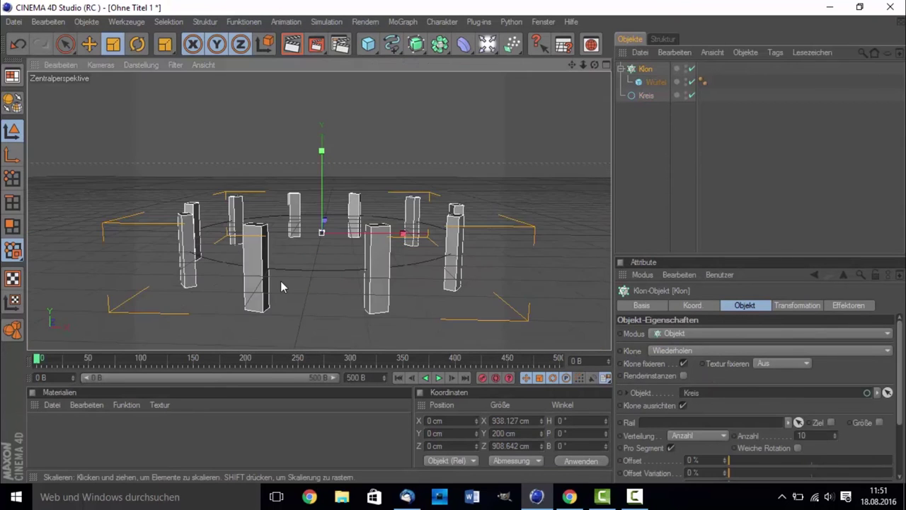
pyautogui.scroll(-2, 290, 275)
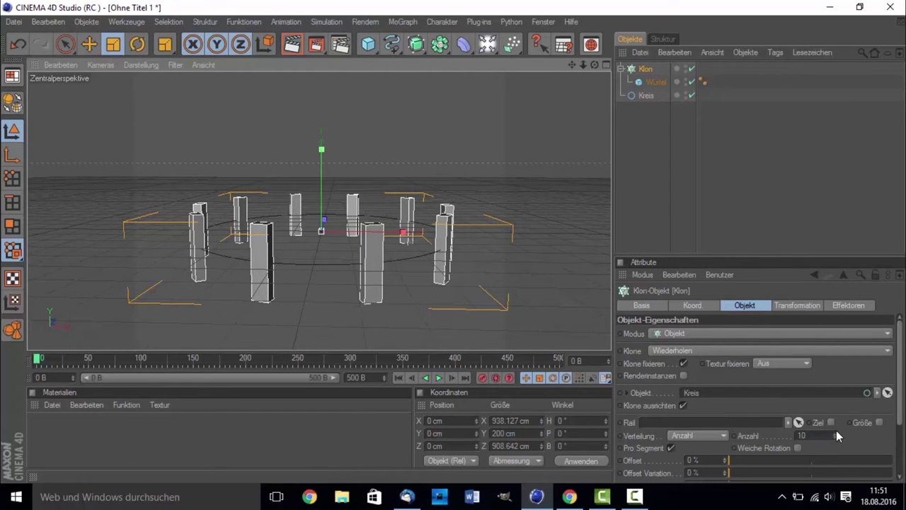
pyautogui.moveTo(838, 435); pyautogui.dragTo(838, 404)
pyautogui.moveTo(835, 435); pyautogui.dragTo(834, 440)
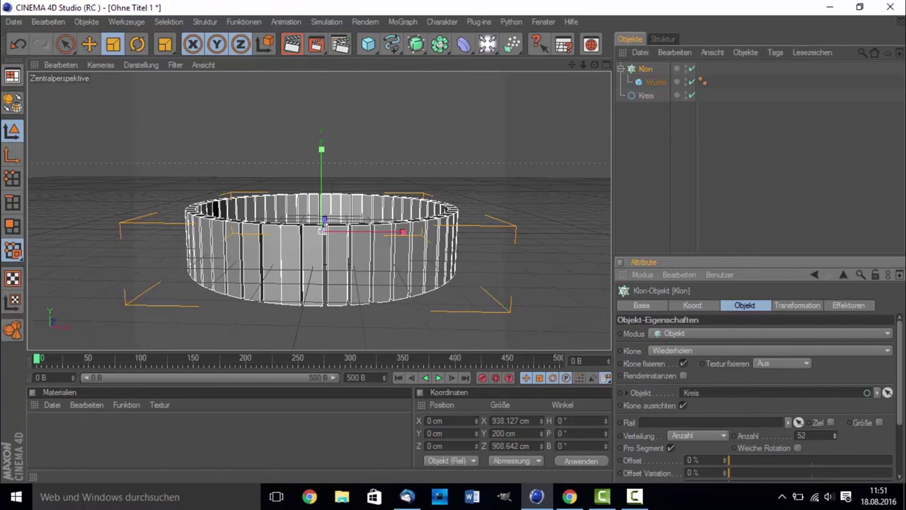
pyautogui.moveTo(835, 436); pyautogui.dragTo(835, 438)
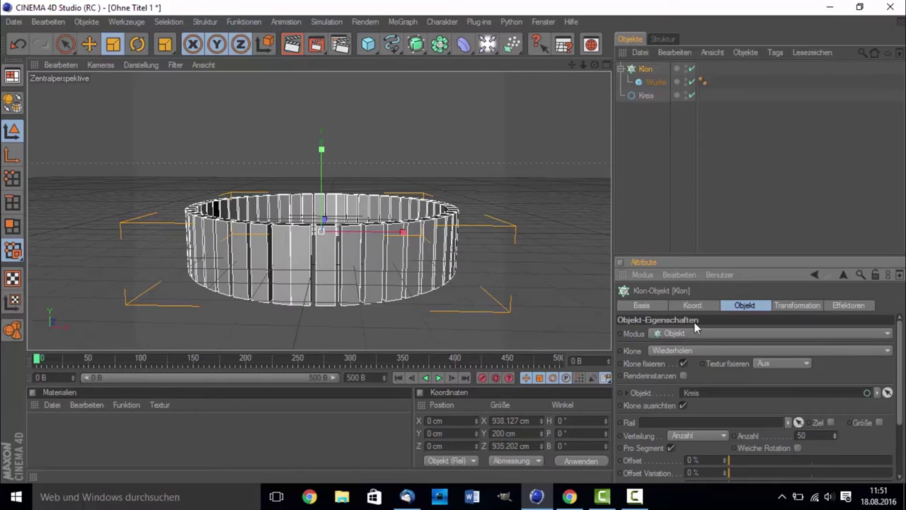
pyautogui.click(680, 182)
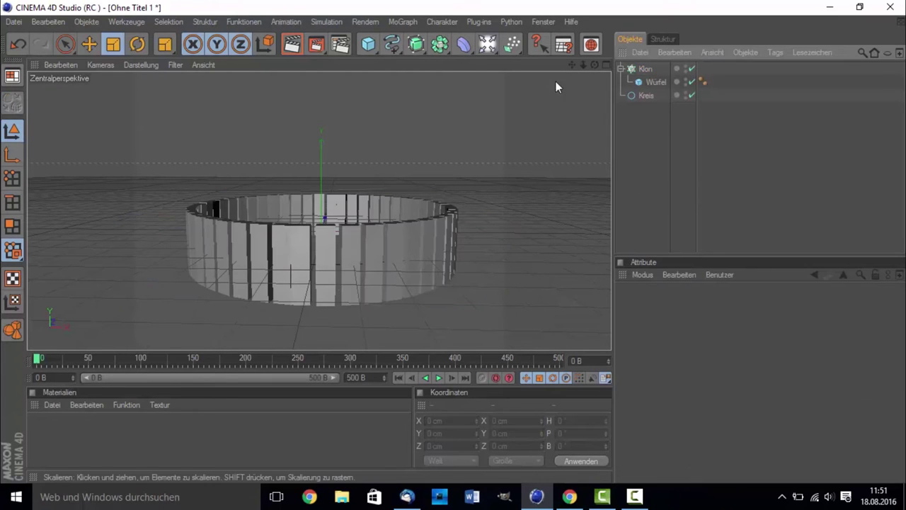
# Add a Sound effector and load Standing_Here.wav from the Desktop as its sound file.
pyautogui.moveTo(593, 65); pyautogui.dragTo(598, 92)
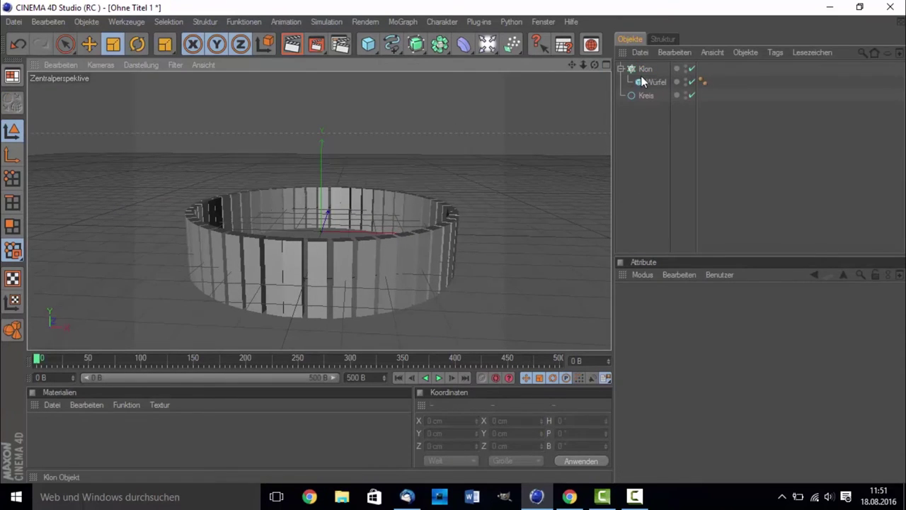
pyautogui.click(400, 22)
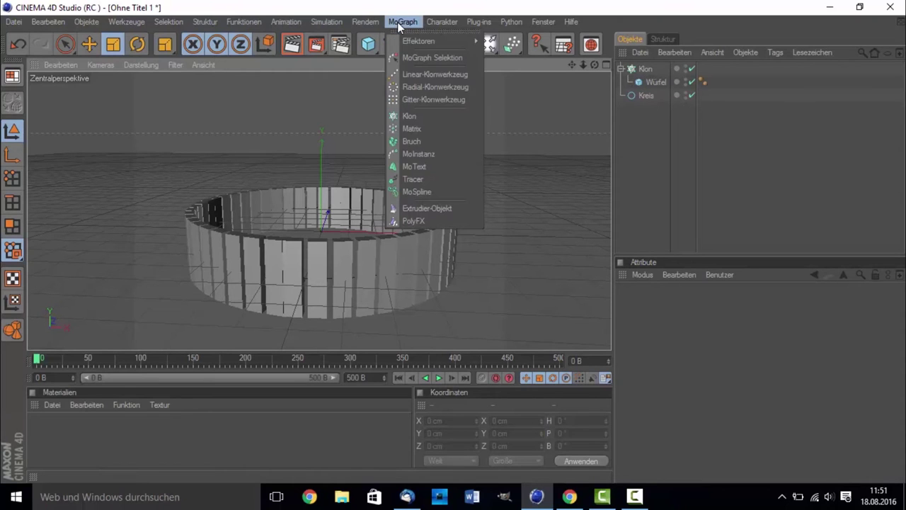
pyautogui.moveTo(424, 41)
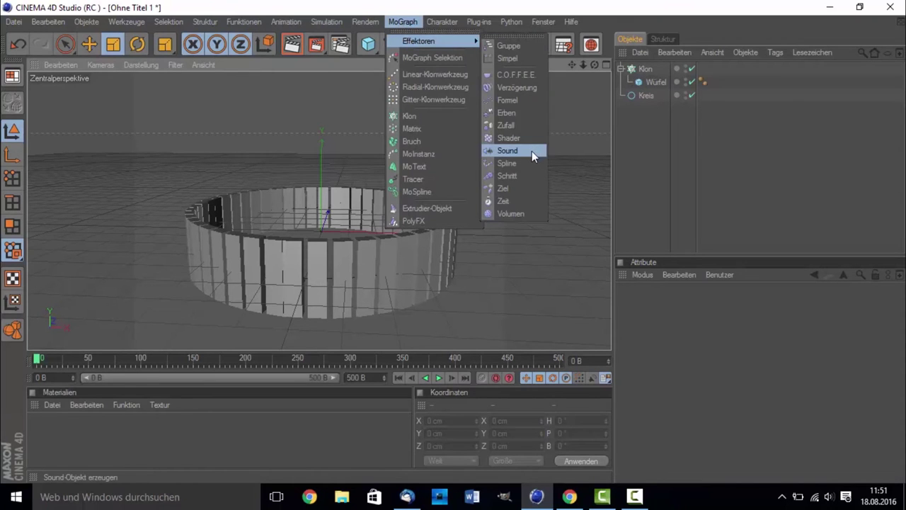
pyautogui.click(508, 151)
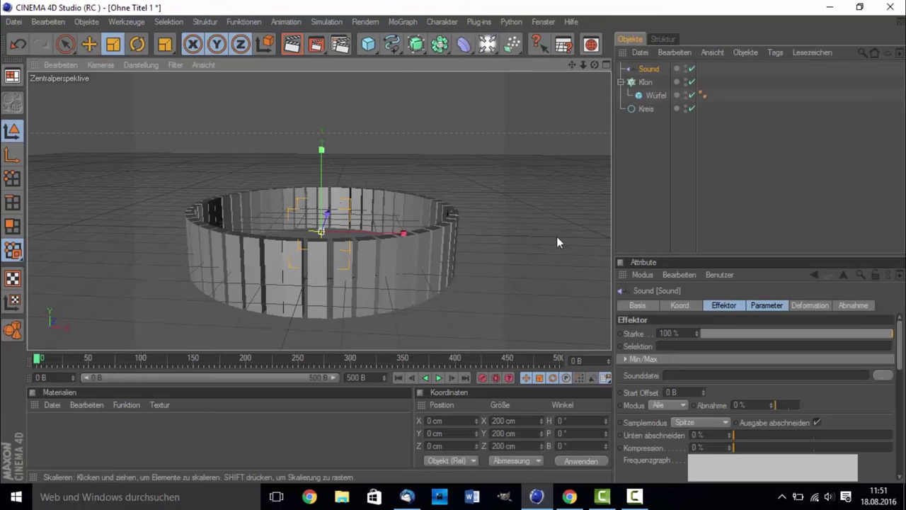
pyautogui.click(883, 375)
pyautogui.scroll(-1, 187, 206)
pyautogui.scroll(-5, 187, 209)
pyautogui.click(163, 161)
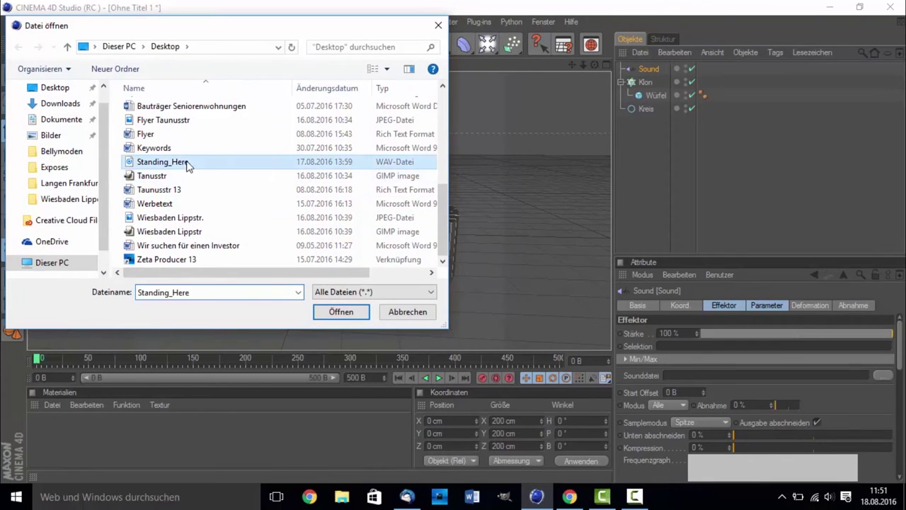
pyautogui.click(340, 312)
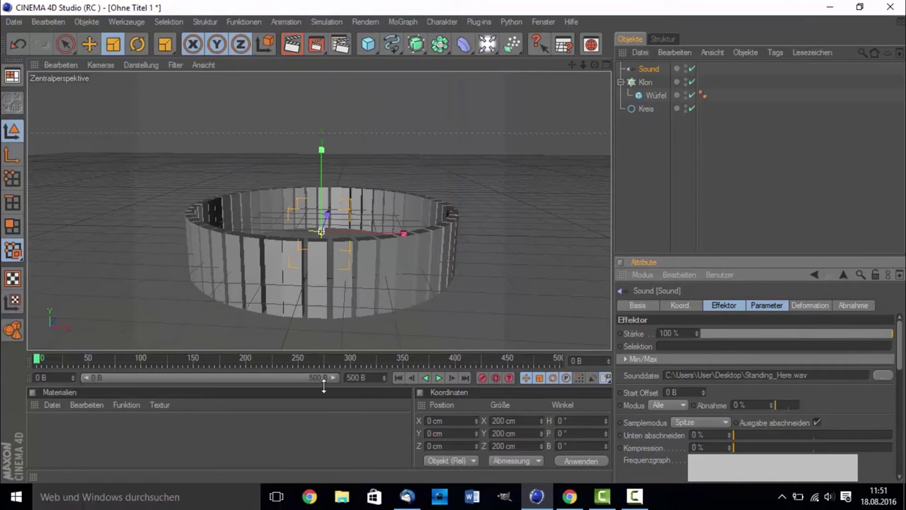
# Preview the animation, then add the Sound effector to the Klon cloner's effector list.
pyautogui.click(440, 378)
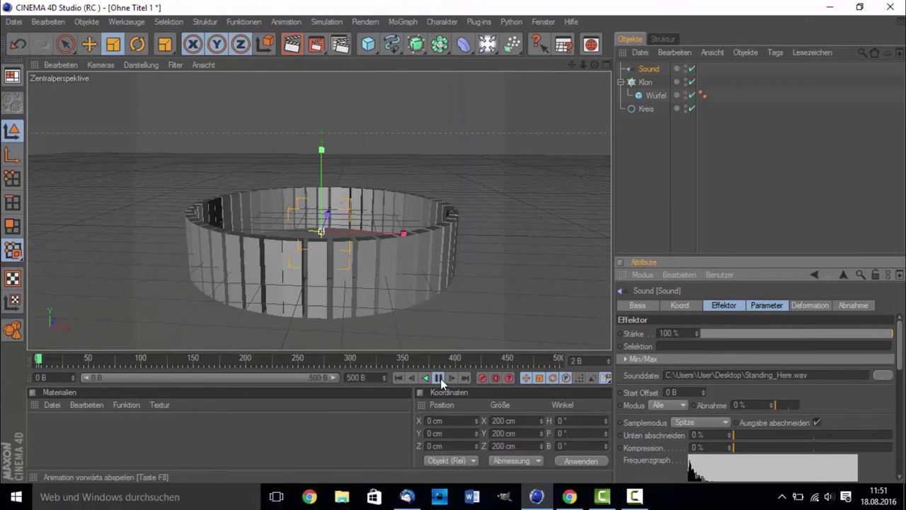
pyautogui.click(440, 378)
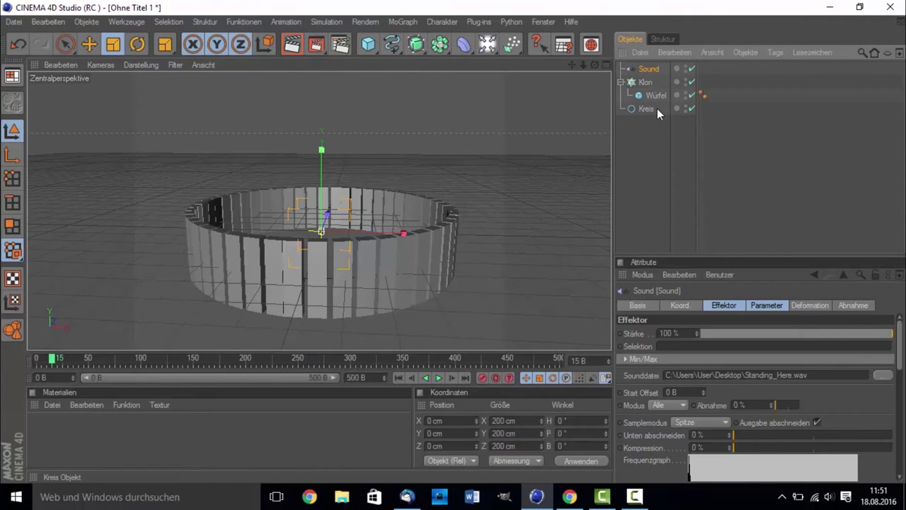
pyautogui.click(646, 82)
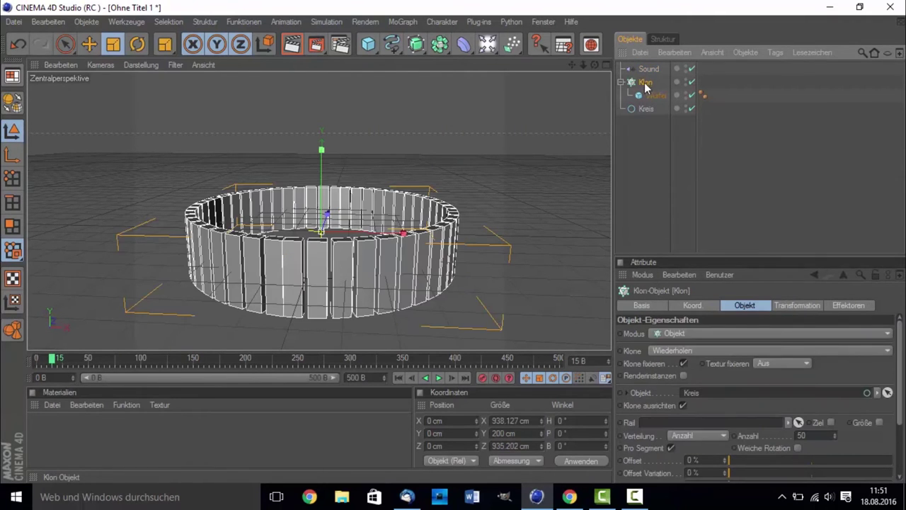
pyautogui.click(842, 305)
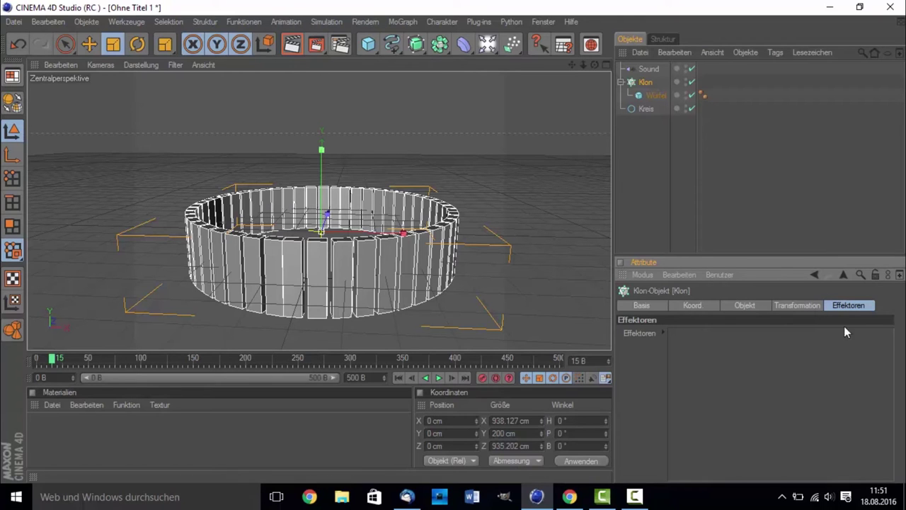
pyautogui.moveTo(648, 69); pyautogui.dragTo(719, 380)
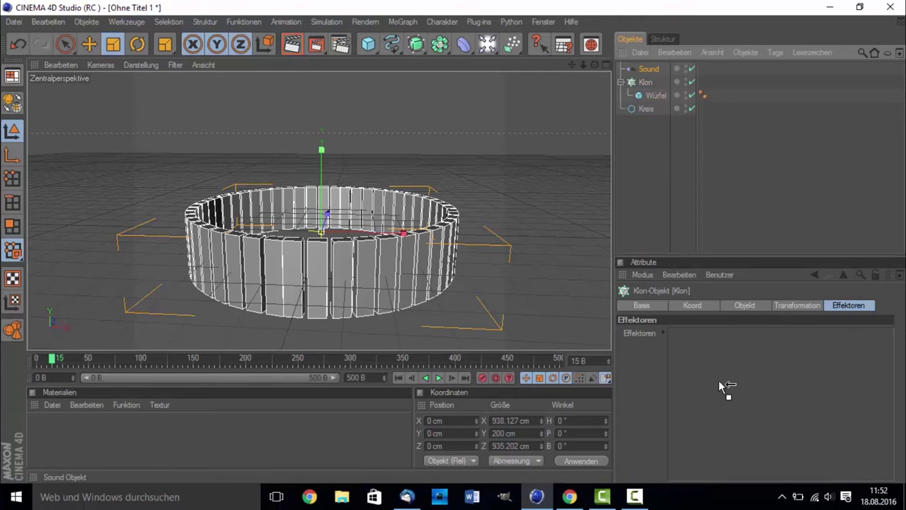
# Replay the animation from frame 0 and select the Sound effector for editing.
pyautogui.click(37, 359)
pyautogui.click(438, 378)
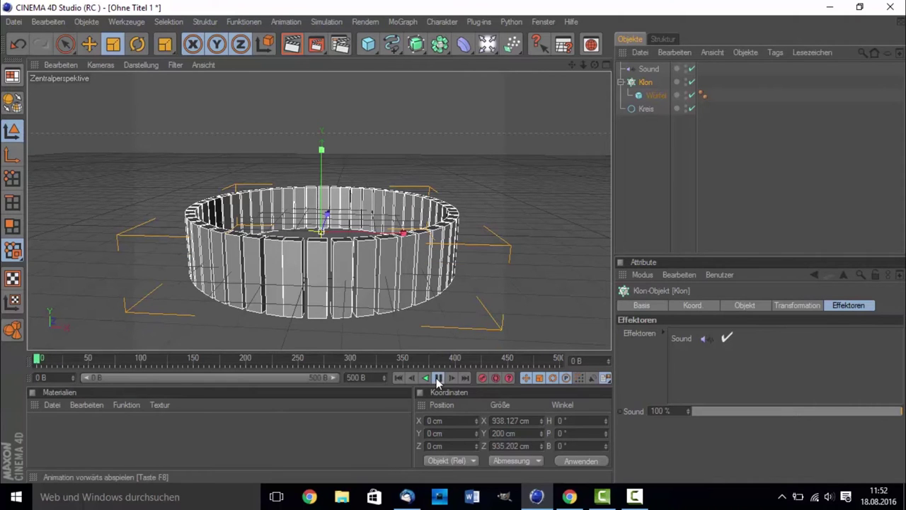
pyautogui.click(438, 378)
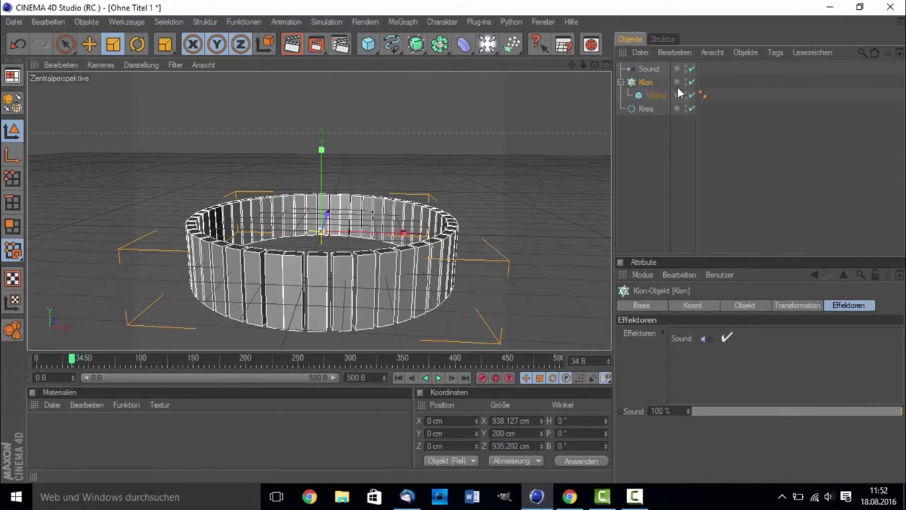
pyautogui.click(649, 69)
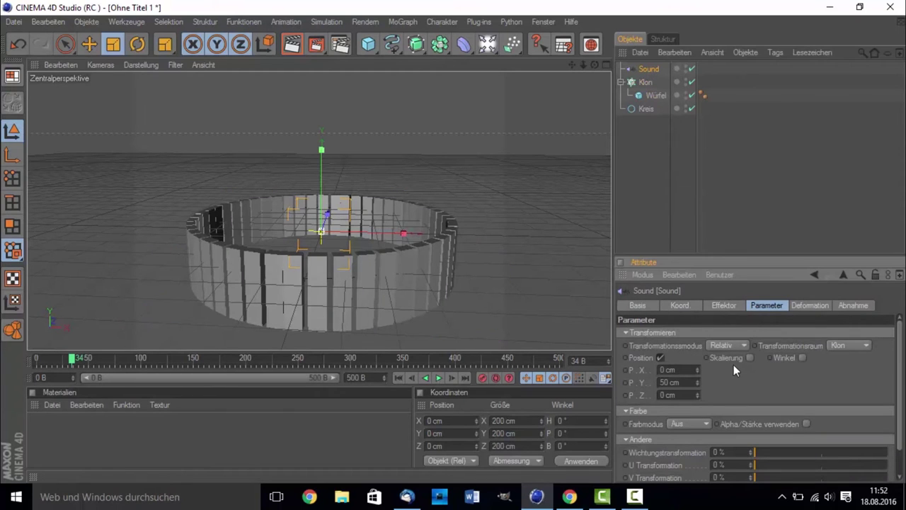
# Set the Sound effector's mode to Schritt, test it, and rewind to frame 0.
pyautogui.click(726, 305)
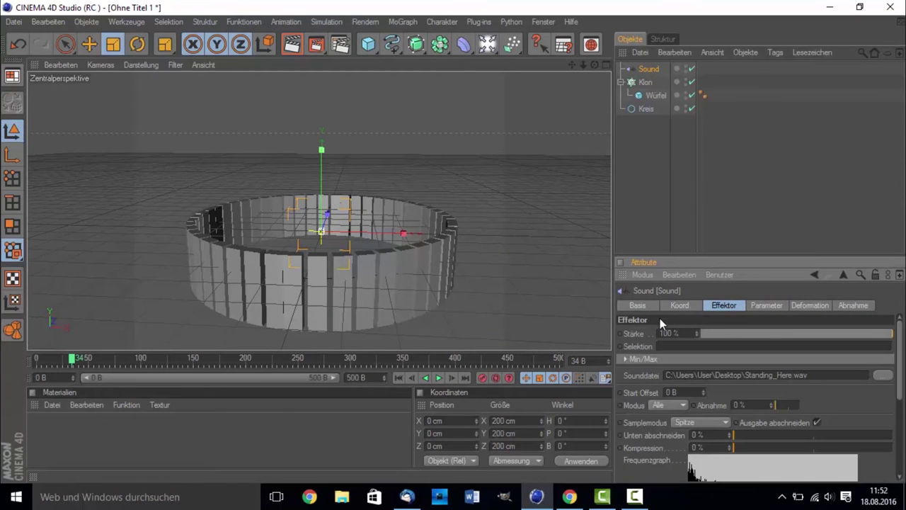
pyautogui.click(668, 428)
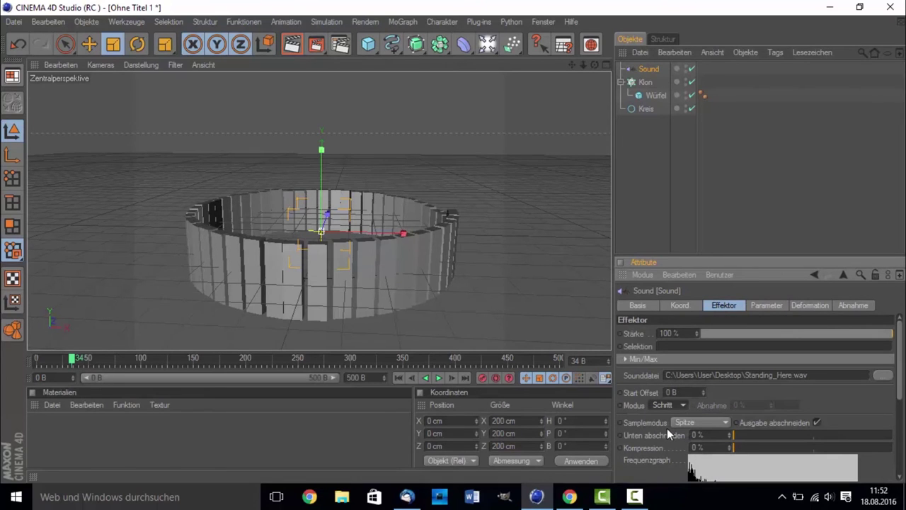
pyautogui.click(438, 378)
pyautogui.click(438, 377)
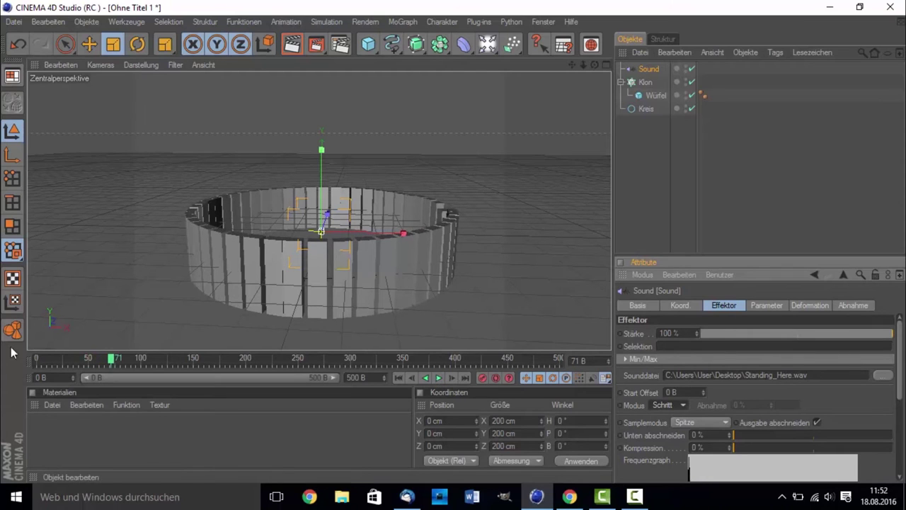
pyautogui.moveTo(53, 357); pyautogui.dragTo(3, 361)
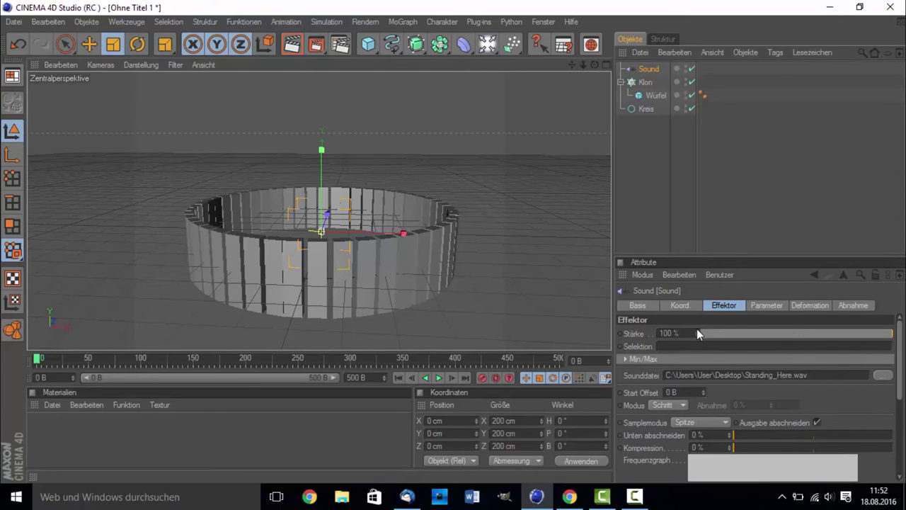
# Raise the effector strength to 200 %, preview it, and rewind to frame 0.
pyautogui.moveTo(732, 339); pyautogui.dragTo(724, 339)
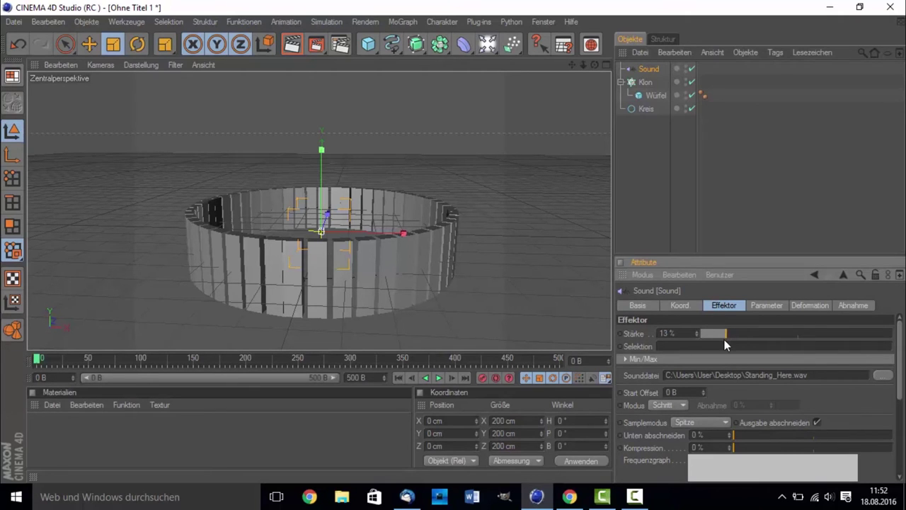
pyautogui.click(436, 380)
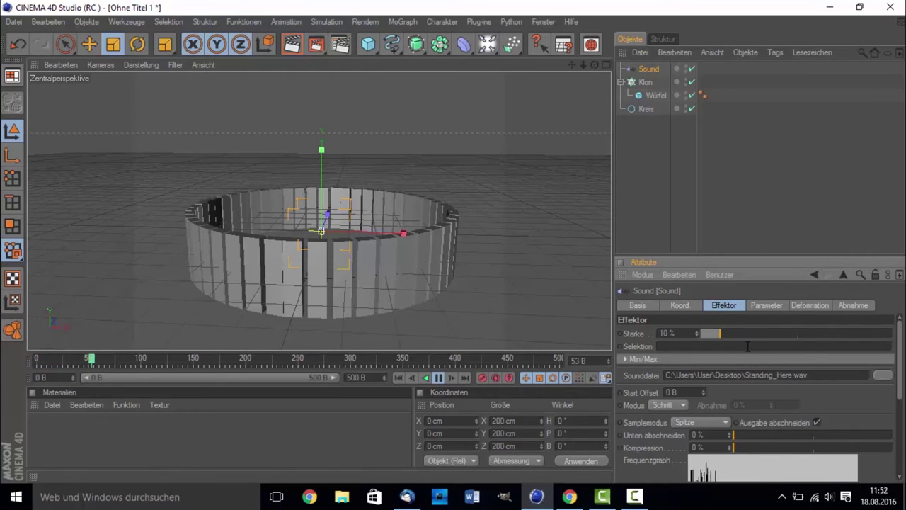
pyautogui.click(696, 330)
pyautogui.moveTo(696, 333); pyautogui.dragTo(885, 333)
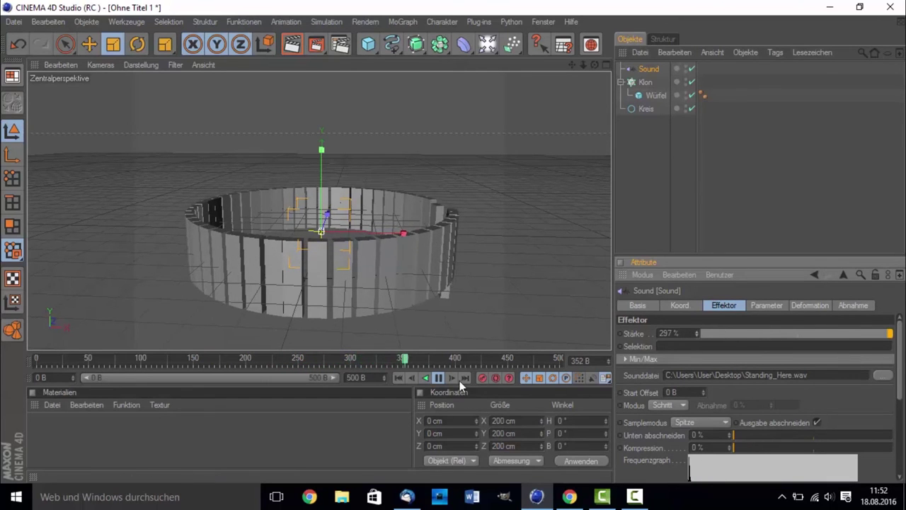
pyautogui.click(437, 379)
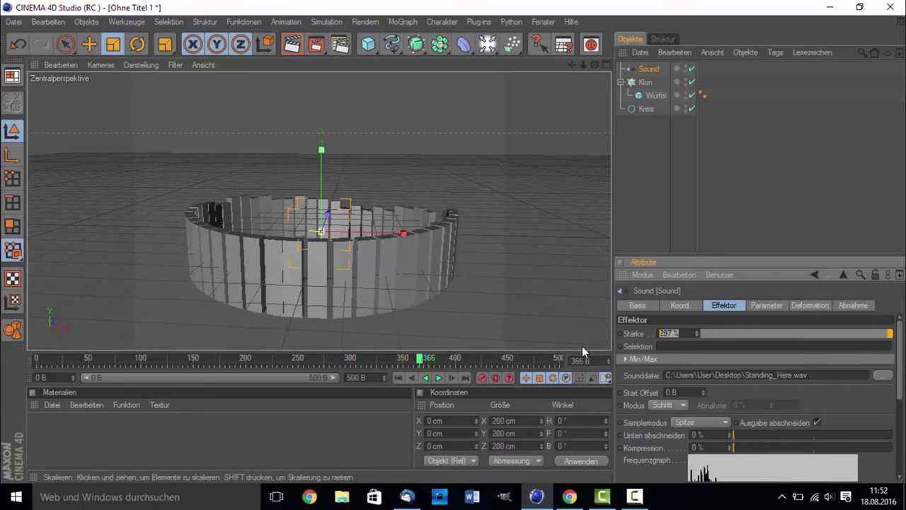
pyautogui.write('200')
pyautogui.click(746, 193)
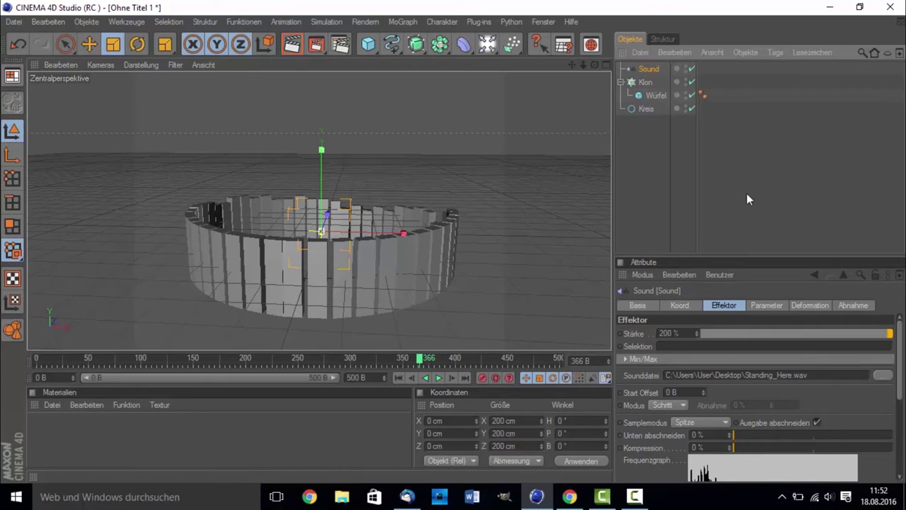
pyautogui.click(36, 361)
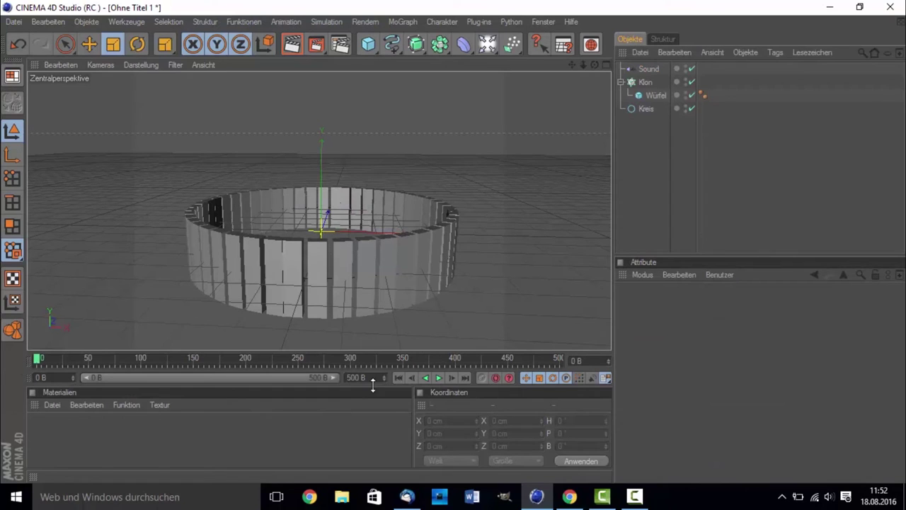
# Preview the animation, then show the Sound effector's Parameter tab with its 50 cm Y position offset.
pyautogui.click(438, 378)
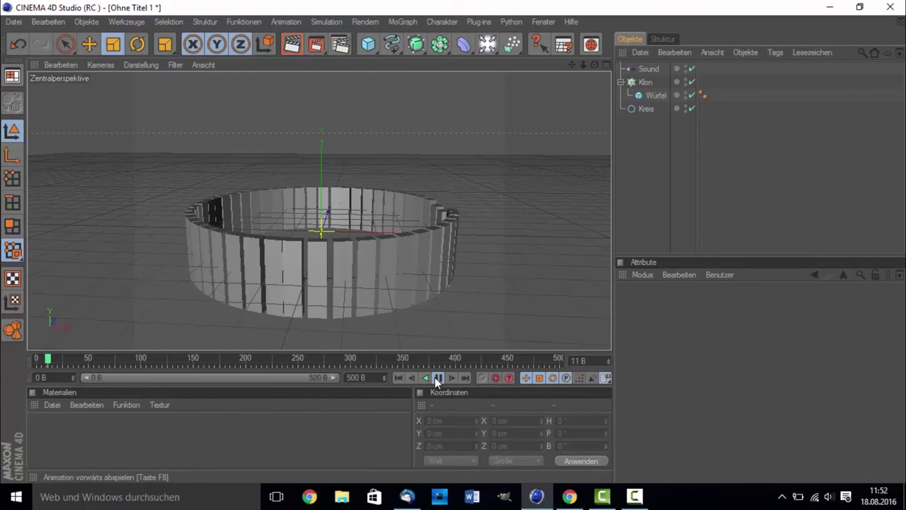
pyautogui.click(438, 378)
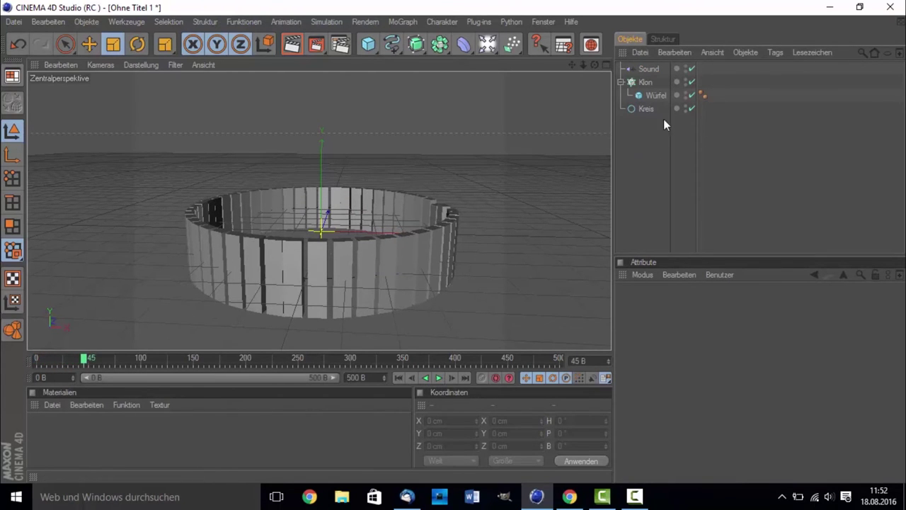
pyautogui.click(646, 69)
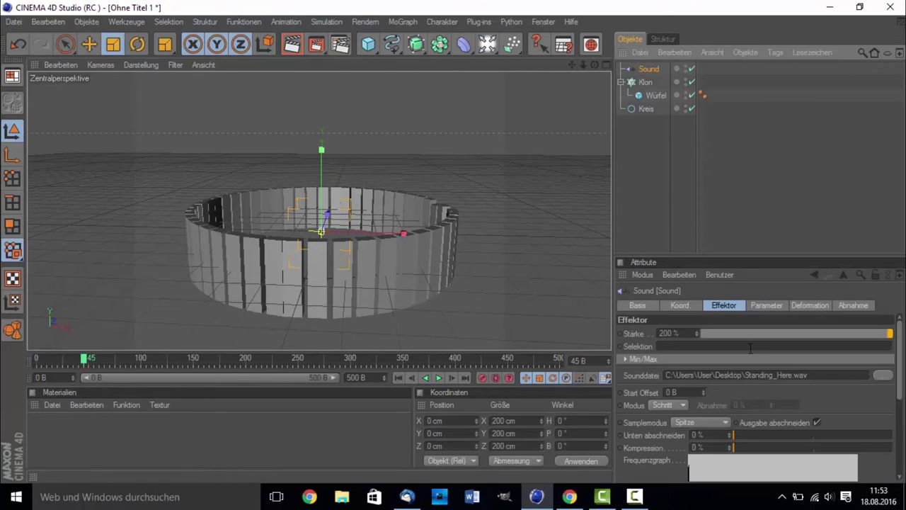
pyautogui.scroll(-3, 635, 420)
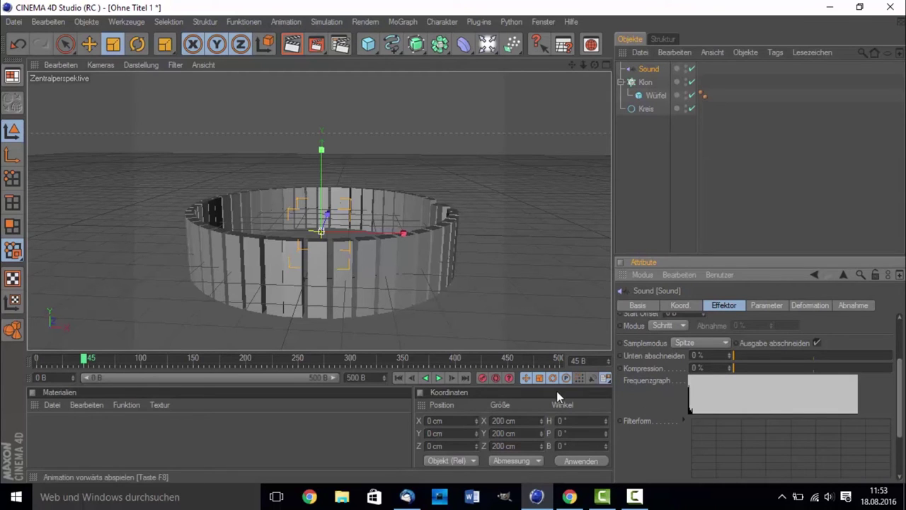
pyautogui.click(764, 305)
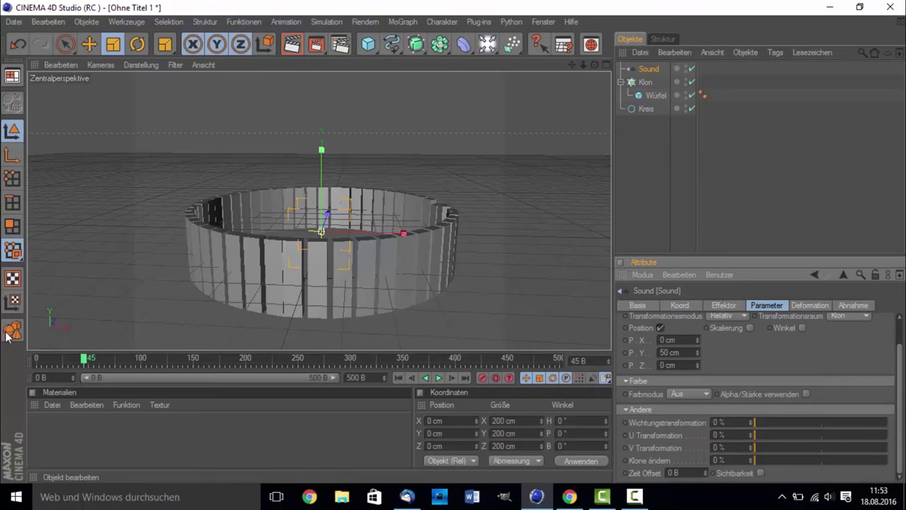
# Switch the Sound effector from position to scale with Y scale 0.6, then preview and rewind.
pyautogui.scroll(2, 808, 344)
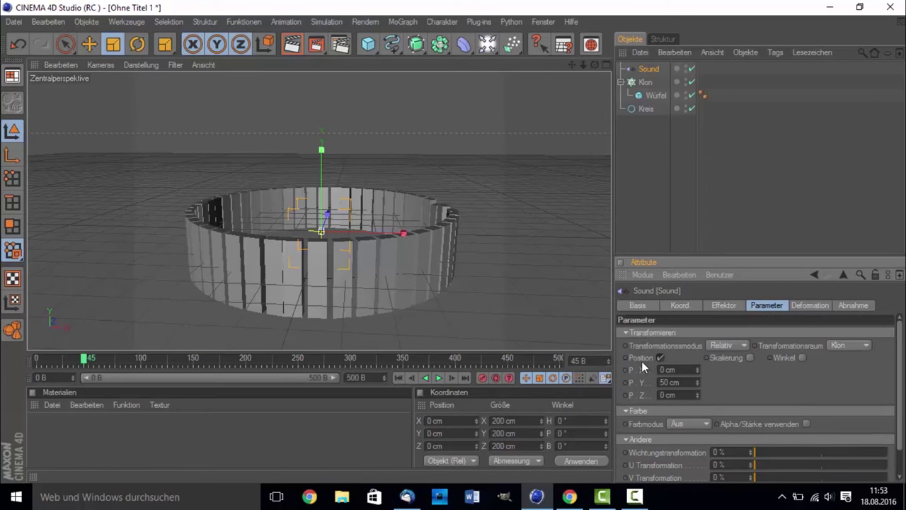
pyautogui.click(659, 357)
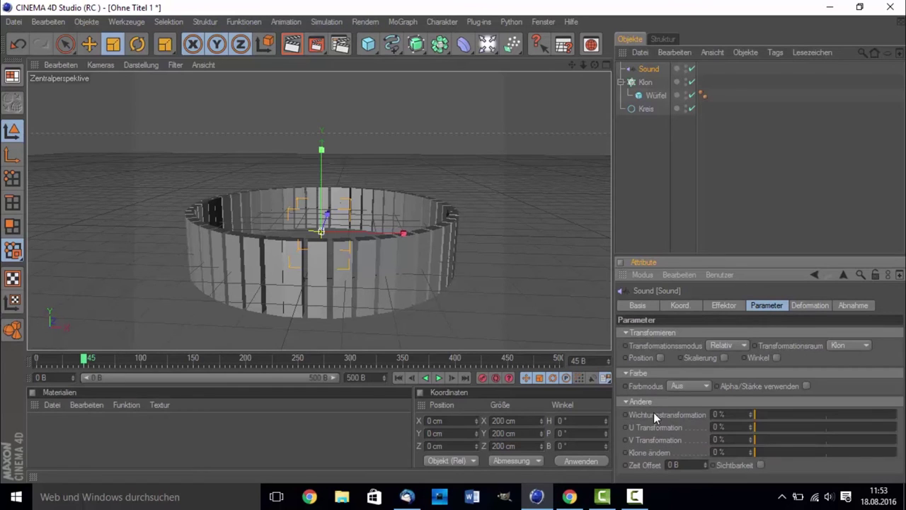
pyautogui.click(725, 356)
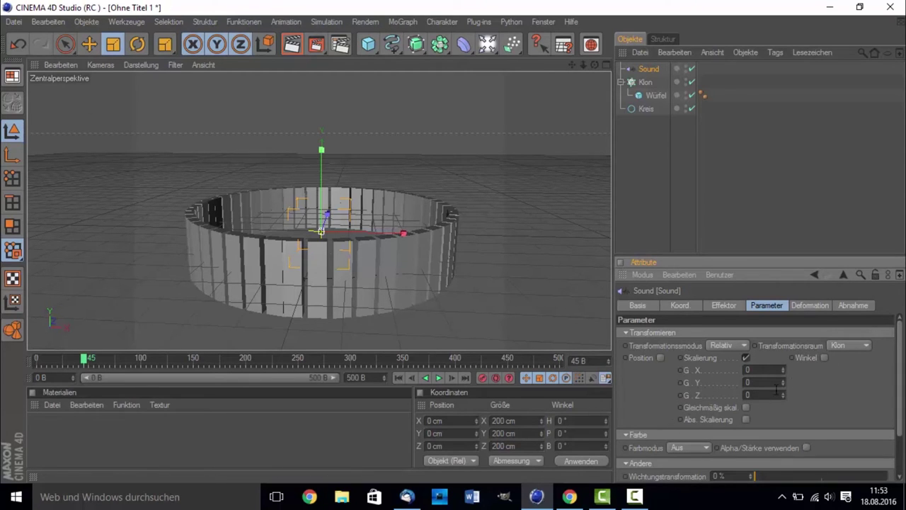
pyautogui.moveTo(784, 381); pyautogui.dragTo(784, 364)
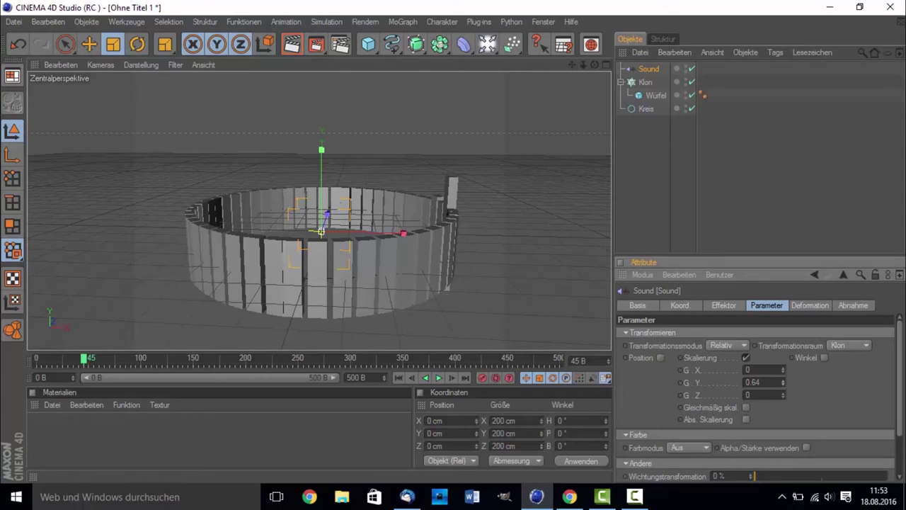
pyautogui.moveTo(784, 381)
pyautogui.mouseDown()
pyautogui.moveTo(784, 354)
pyautogui.moveTo(783, 396)
pyautogui.mouseUp()
pyautogui.click(438, 377)
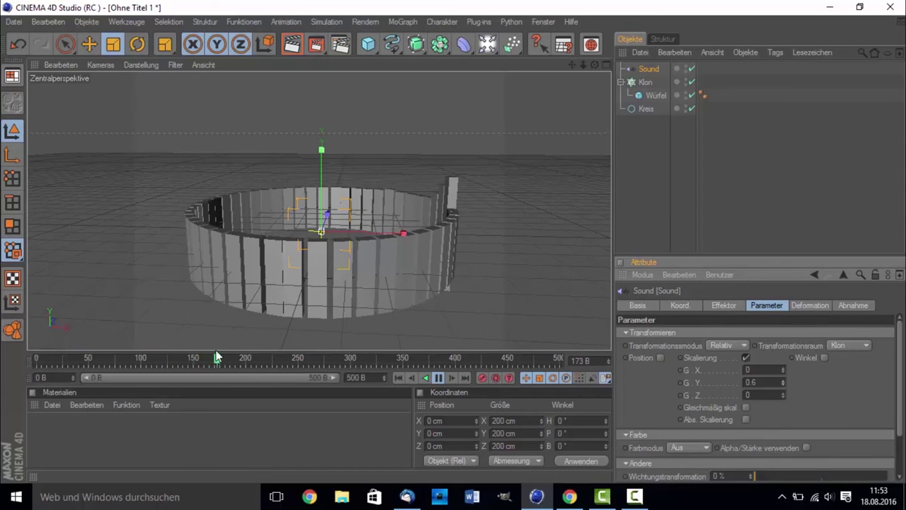
pyautogui.moveTo(56, 355); pyautogui.dragTo(3, 356)
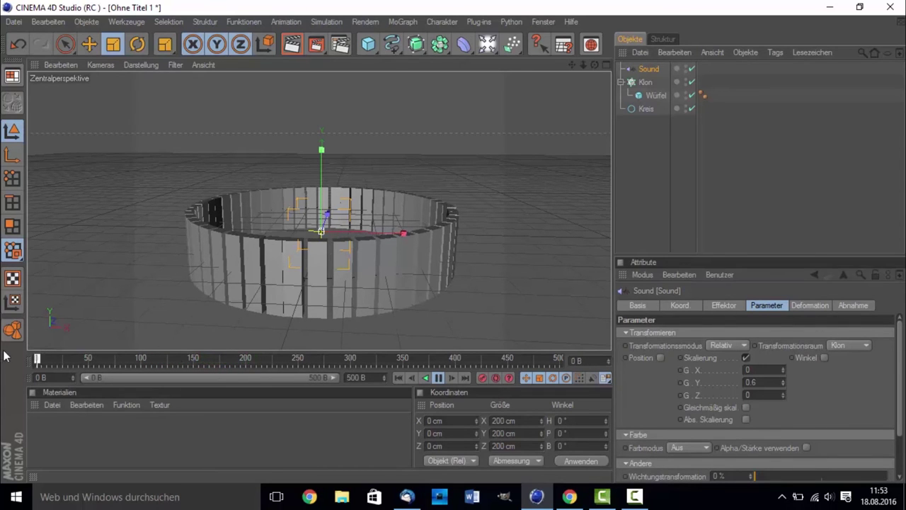
# Resize the Würfel to 41.798 cm in X and 23.832 cm in Z, then preview the slabs.
pyautogui.click(436, 380)
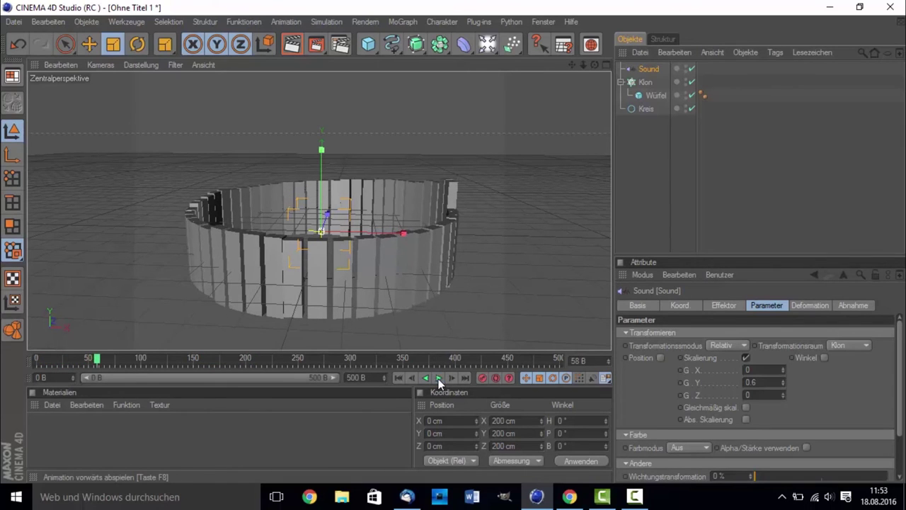
pyautogui.click(652, 97)
pyautogui.scroll(2, 470, 234)
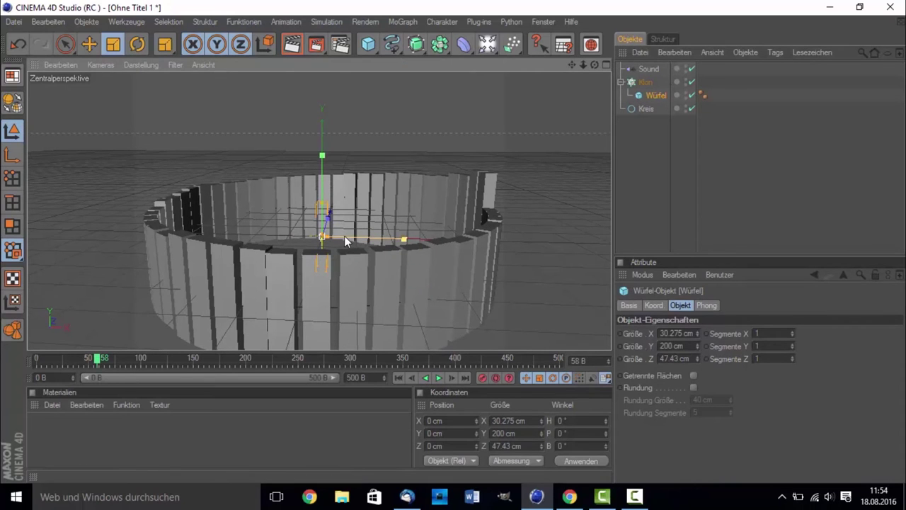
pyautogui.moveTo(323, 236); pyautogui.dragTo(324, 237)
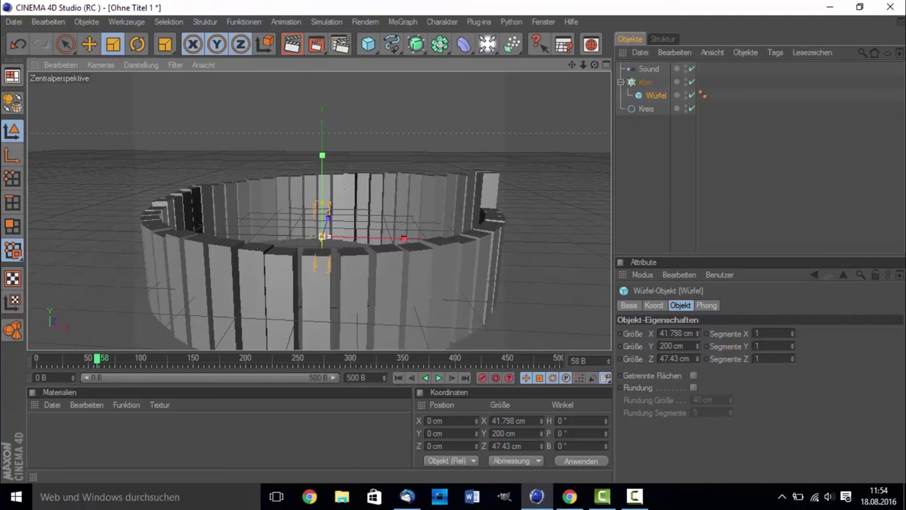
pyautogui.moveTo(325, 241); pyautogui.dragTo(325, 239)
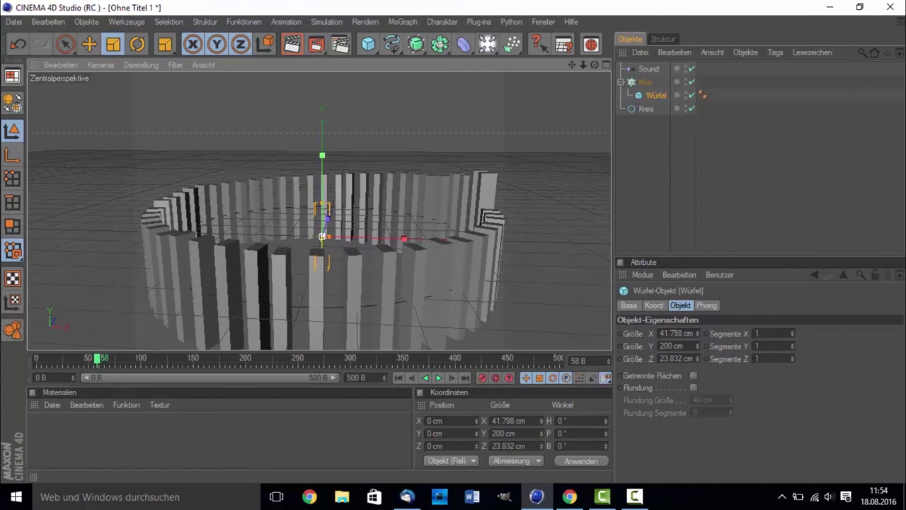
pyautogui.scroll(-3, 496, 209)
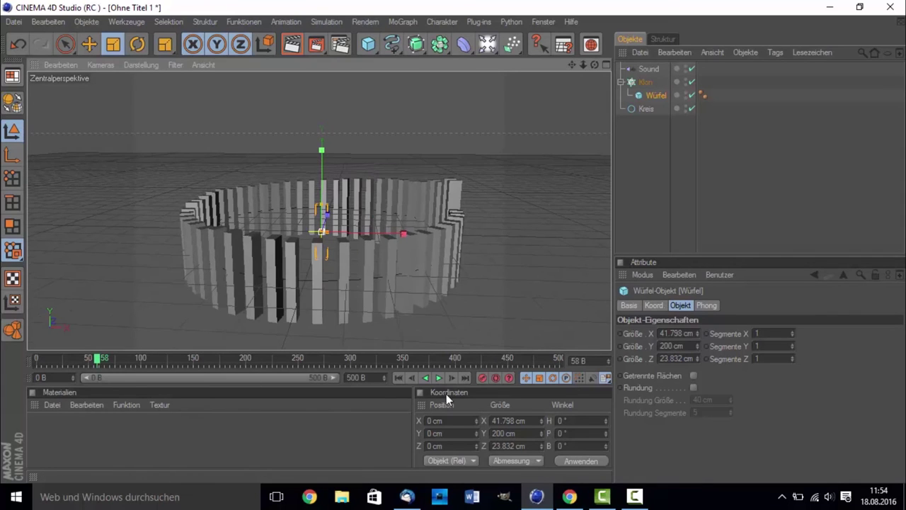
pyautogui.click(438, 378)
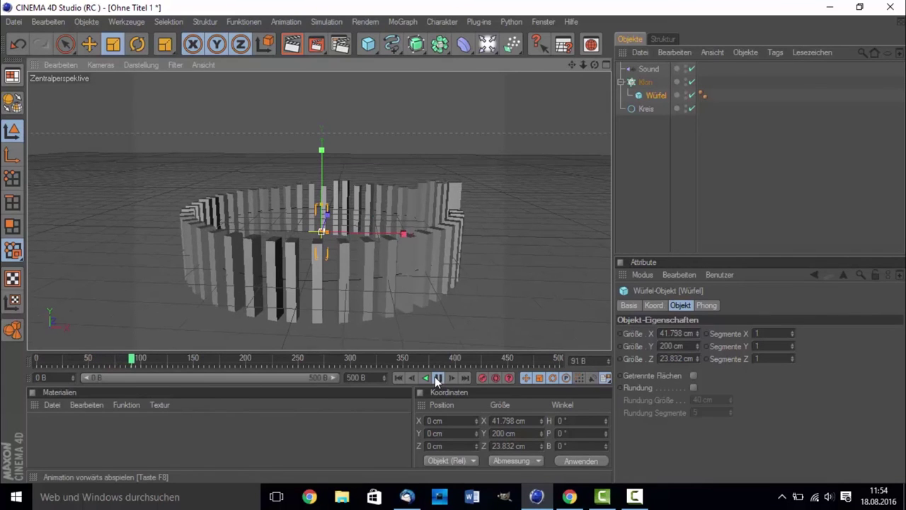
pyautogui.click(438, 378)
# Raise the Klon clone count from 50 to 84 and preview the playback.
pyautogui.click(645, 82)
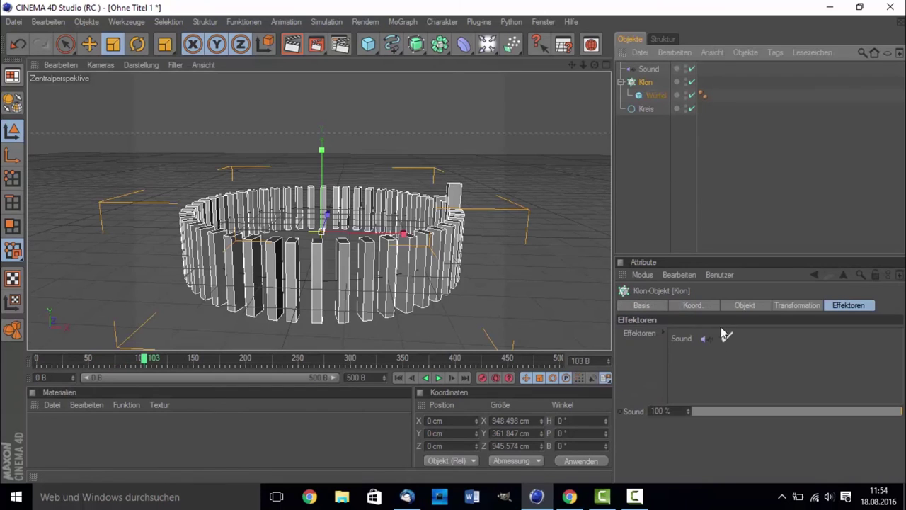
pyautogui.click(694, 306)
pyautogui.click(744, 305)
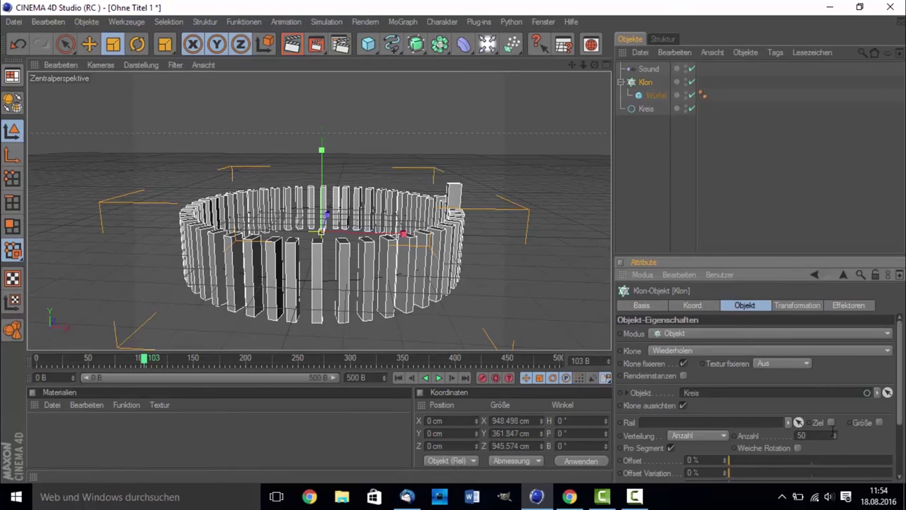
pyautogui.moveTo(834, 436); pyautogui.dragTo(834, 397)
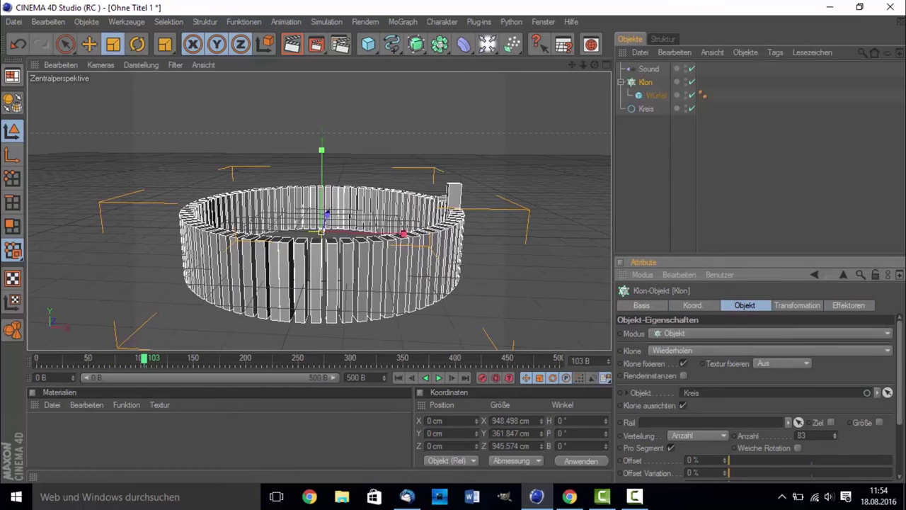
pyautogui.click(437, 379)
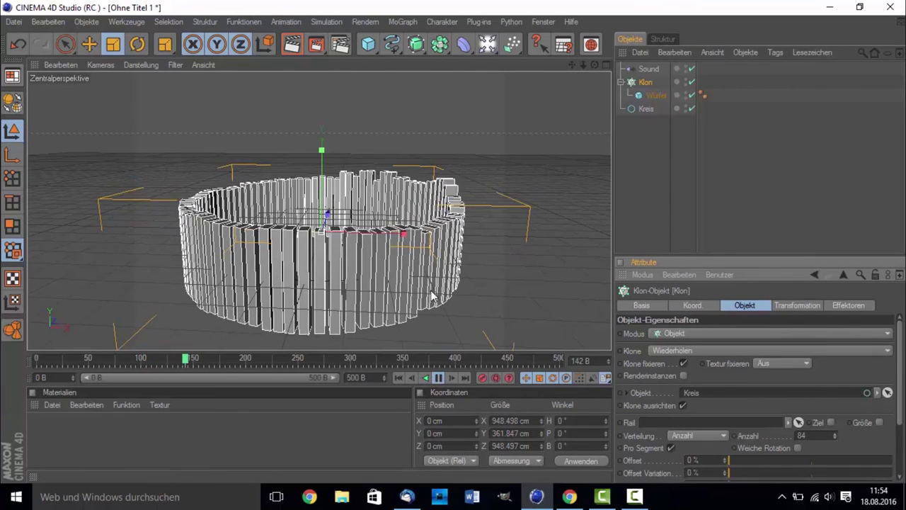
pyautogui.click(53, 364)
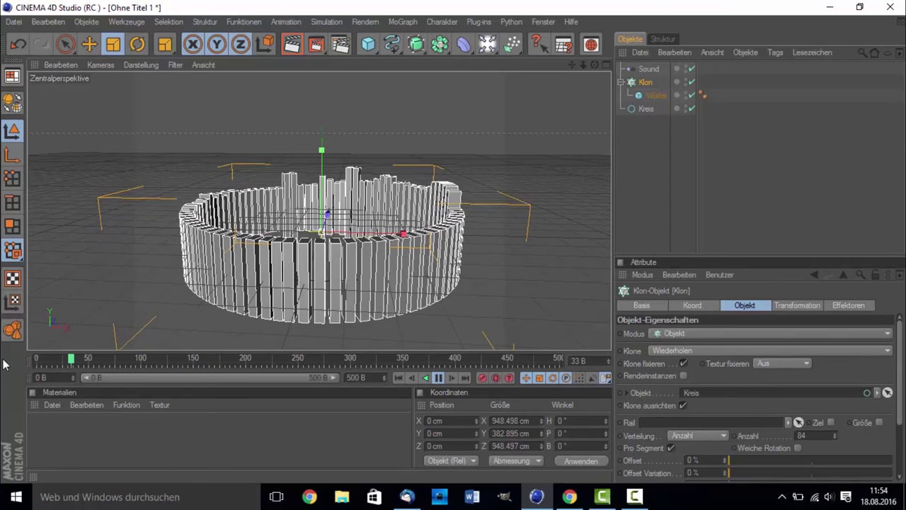
pyautogui.press('F8')
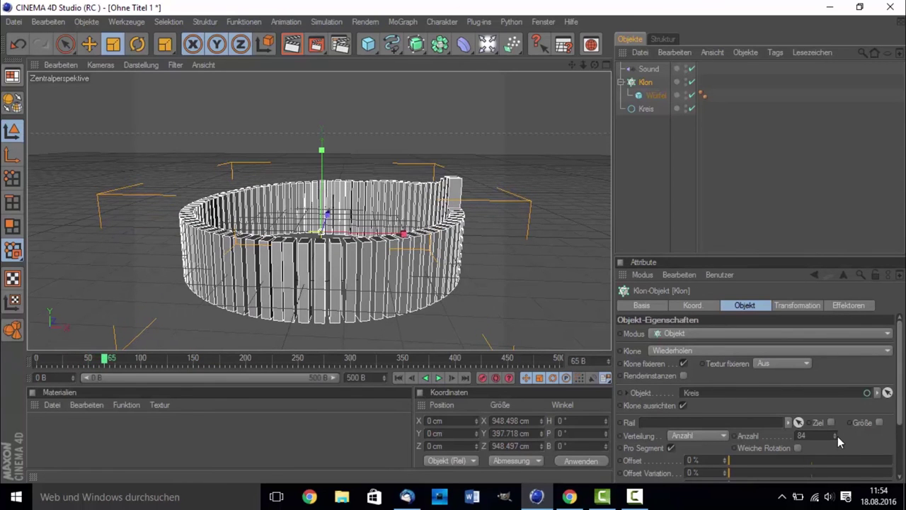
# Try a clone count of 15 and preview it from frame 0.
pyautogui.moveTo(835, 438)
pyautogui.mouseDown()
pyautogui.moveTo(793, 438)
pyautogui.moveTo(839, 434)
pyautogui.mouseUp()
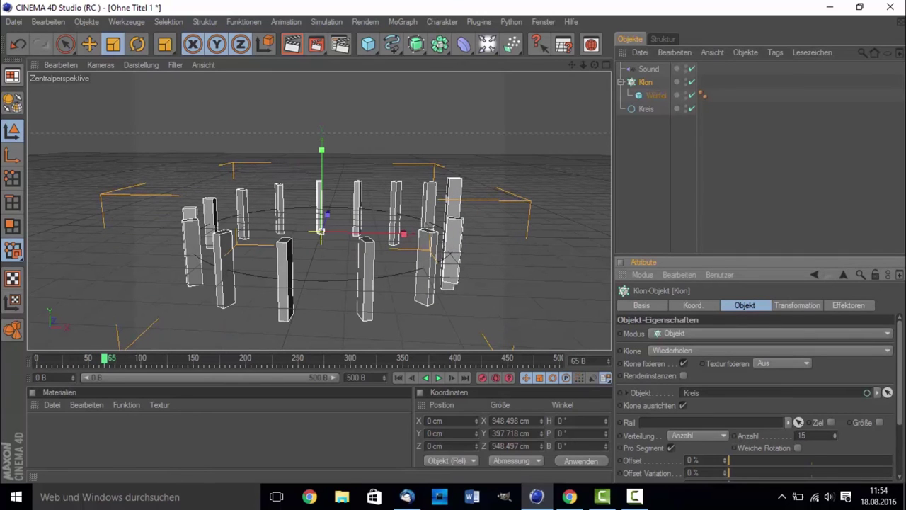
pyautogui.click(39, 357)
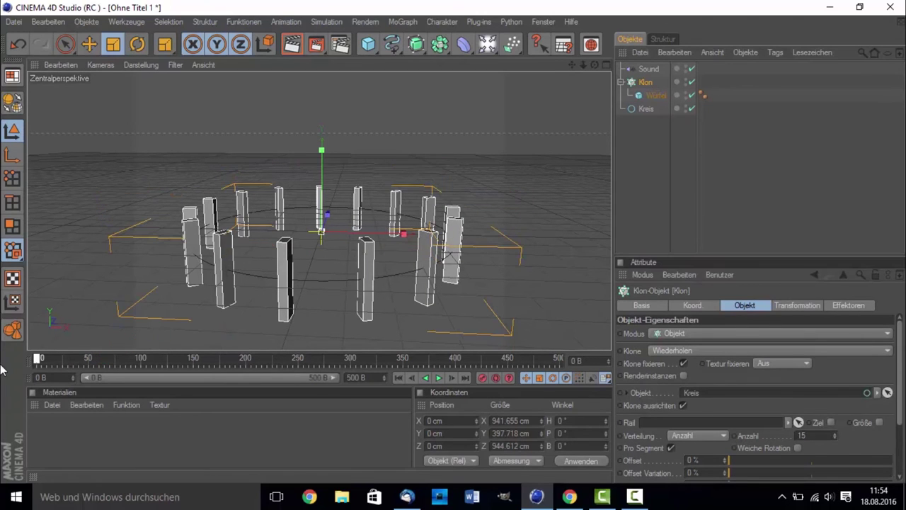
pyautogui.click(439, 378)
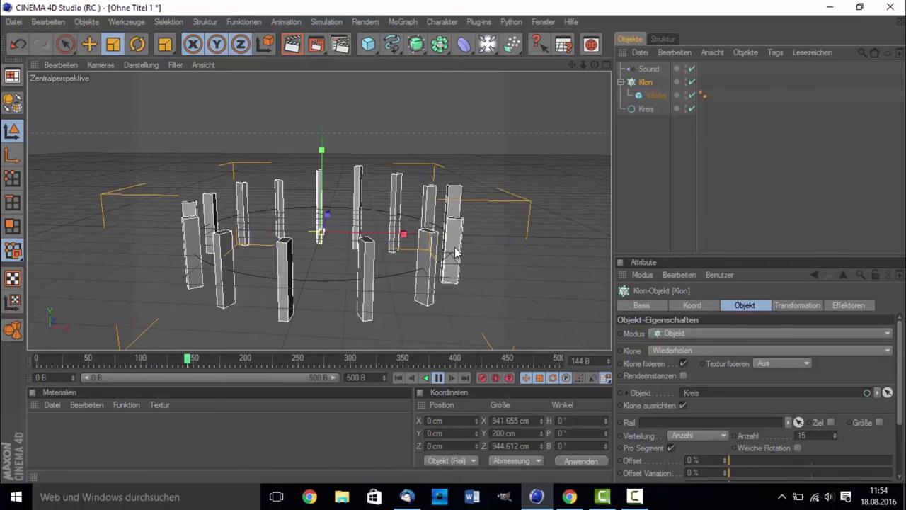
pyautogui.click(35, 358)
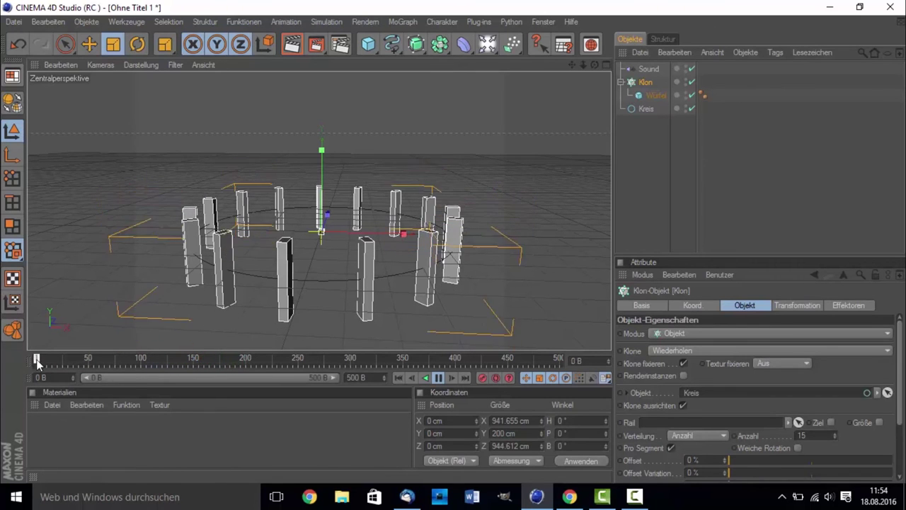
pyautogui.click(436, 377)
# Restore the dense ring of 84 clones, preview it, and rewind to frame 0.
pyautogui.moveTo(834, 437)
pyautogui.mouseDown()
pyautogui.moveTo(834, 417)
pyautogui.moveTo(834, 428)
pyautogui.mouseUp()
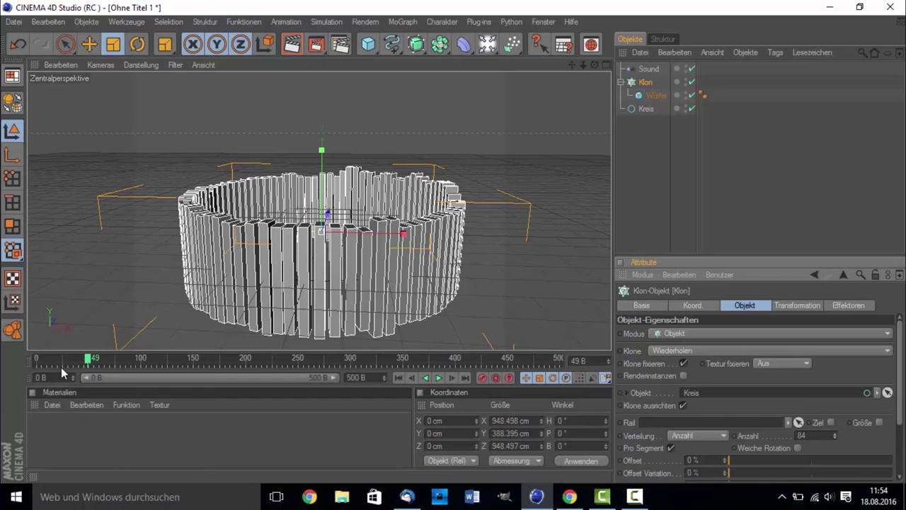
pyautogui.moveTo(41, 358); pyautogui.dragTo(36, 358)
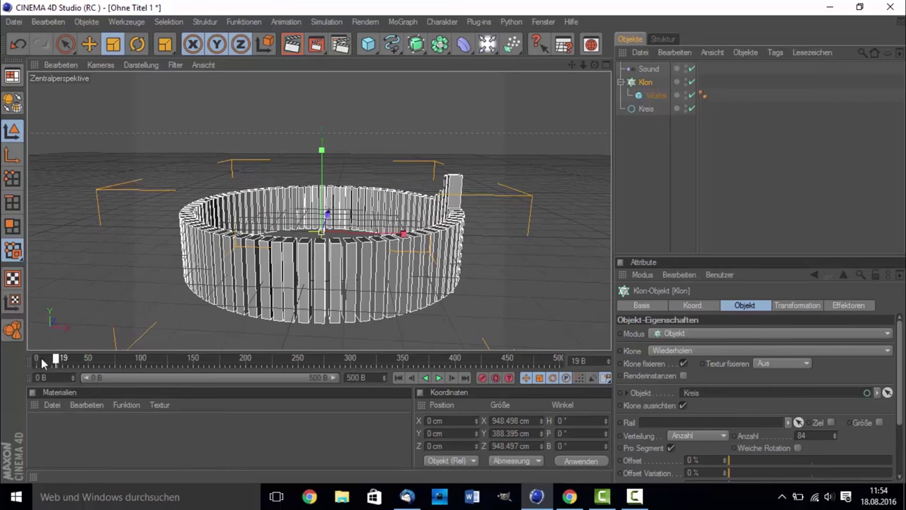
pyautogui.click(440, 378)
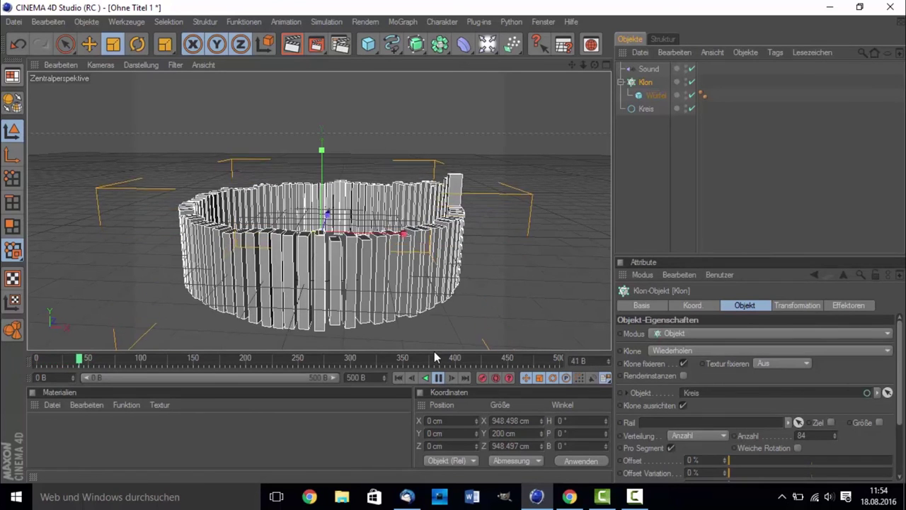
pyautogui.click(41, 360)
pyautogui.click(439, 377)
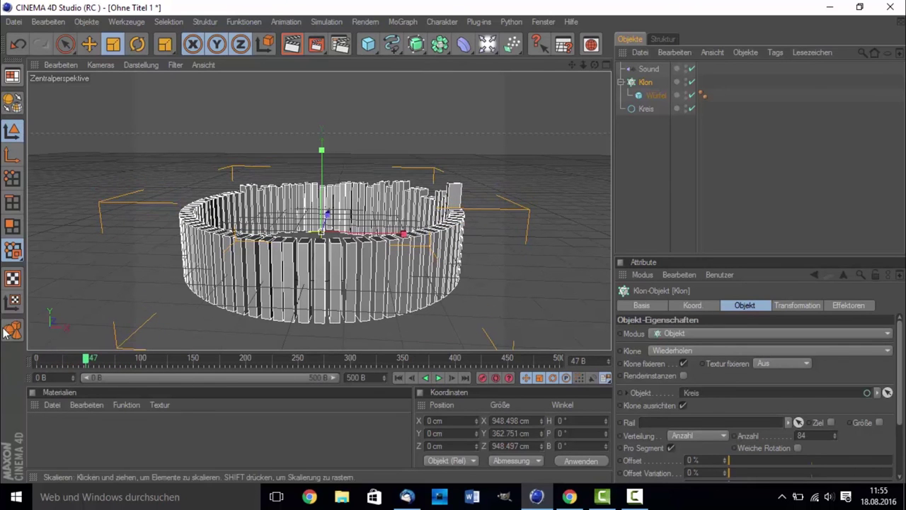
pyautogui.click(37, 360)
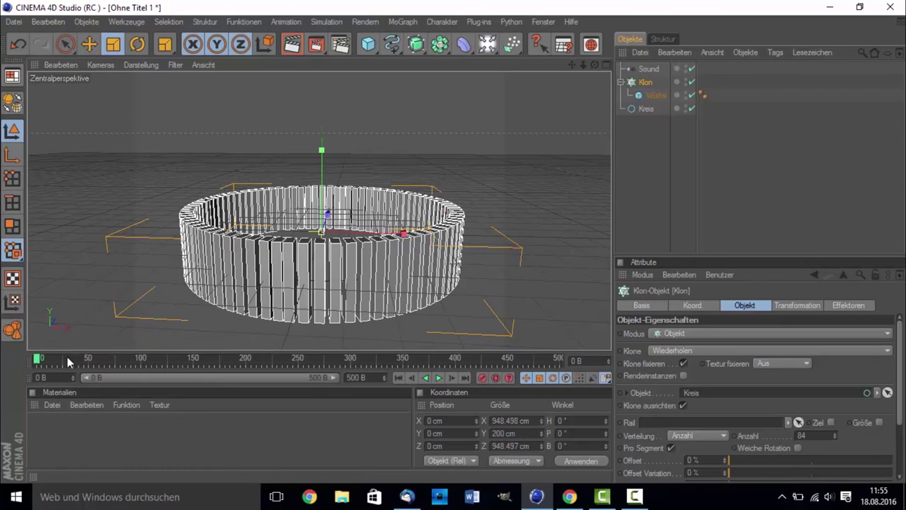
pyautogui.moveTo(50, 362); pyautogui.dragTo(1, 345)
# Select the Sound effector and look through its settings.
pyautogui.click(647, 70)
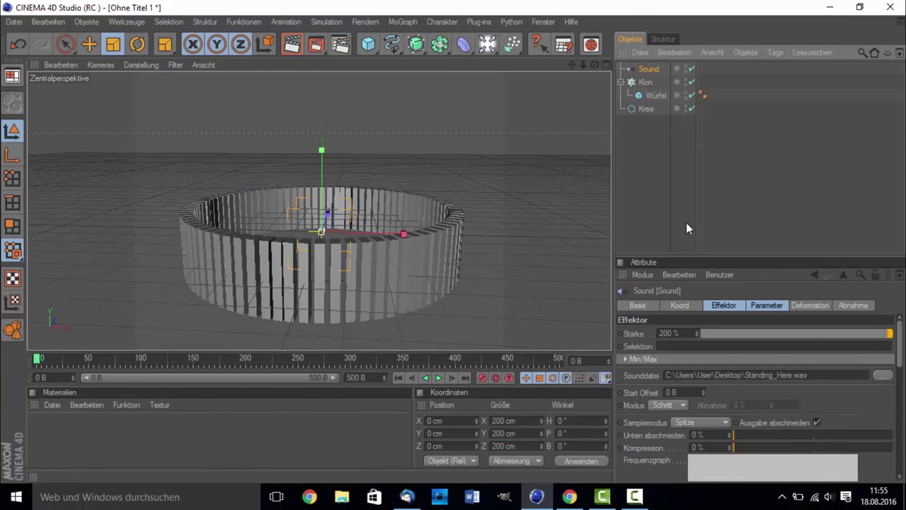
pyautogui.scroll(-3, 701, 404)
pyautogui.scroll(-2, 697, 410)
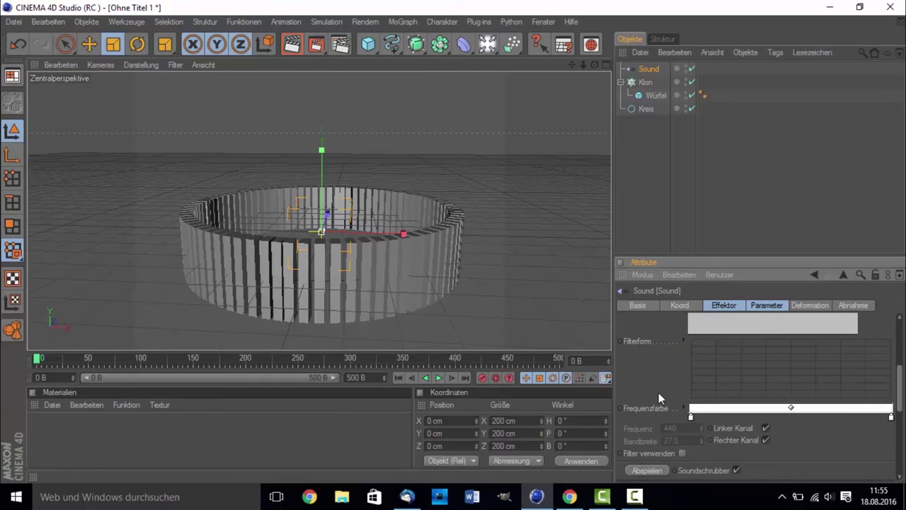
pyautogui.scroll(2, 655, 368)
pyautogui.scroll(1, 654, 367)
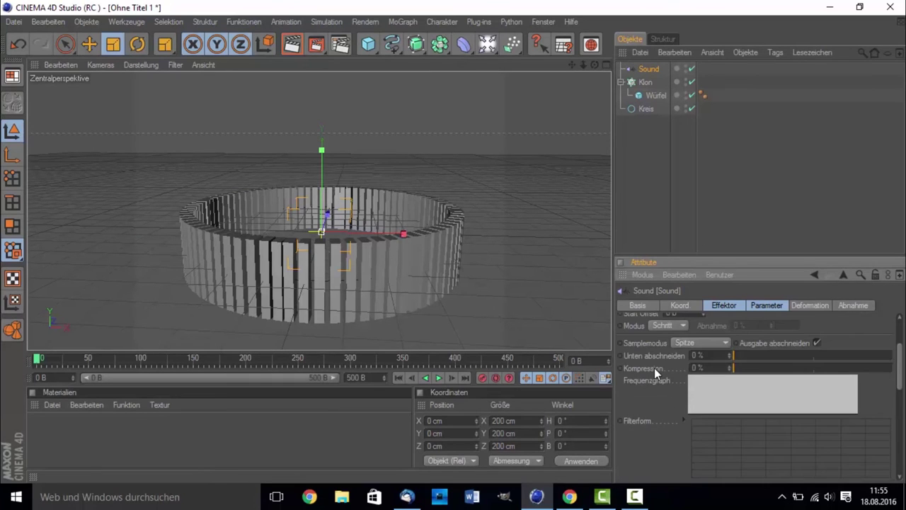
pyautogui.scroll(2, 654, 364)
pyautogui.scroll(-2, 654, 363)
pyautogui.scroll(-1, 654, 362)
pyautogui.scroll(1, 669, 365)
pyautogui.scroll(-2, 683, 378)
pyautogui.scroll(-2, 715, 369)
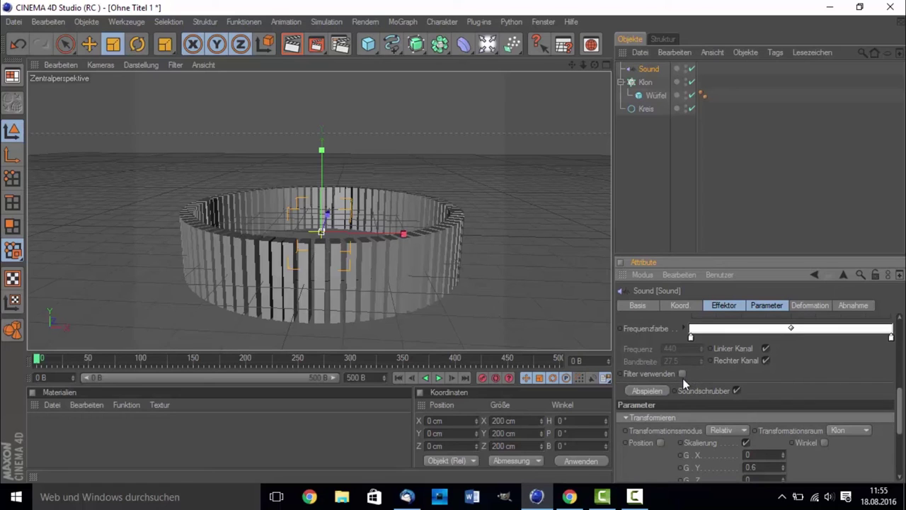
# Enable the frequency filter, test a frequency of 145, then undo back to 440.
pyautogui.click(682, 373)
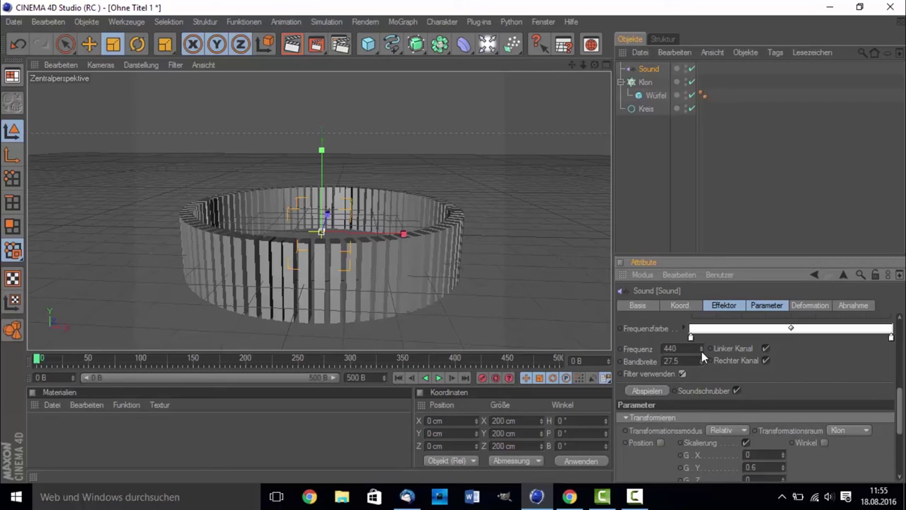
pyautogui.moveTo(702, 350)
pyautogui.mouseDown()
pyautogui.moveTo(701, 368)
pyautogui.moveTo(702, 358)
pyautogui.mouseUp()
pyautogui.moveTo(701, 350); pyautogui.dragTo(702, 356)
pyautogui.click(438, 378)
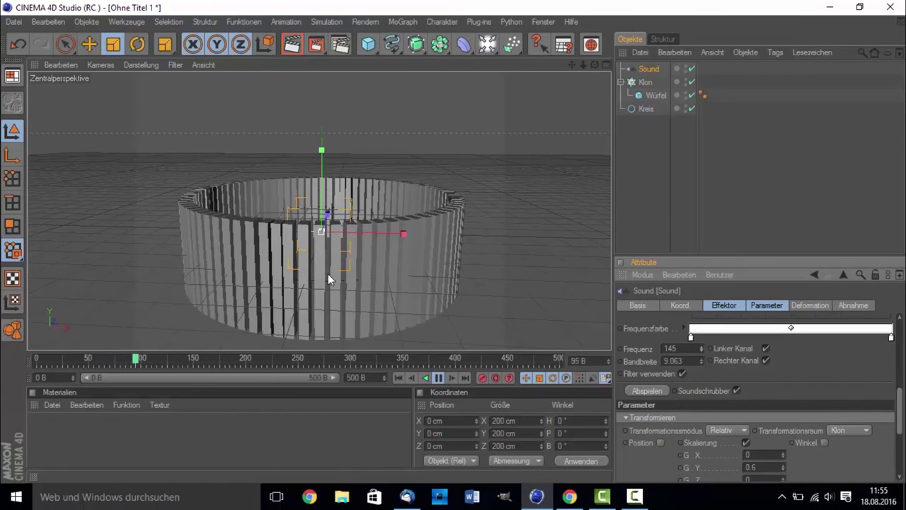
pyautogui.click(438, 378)
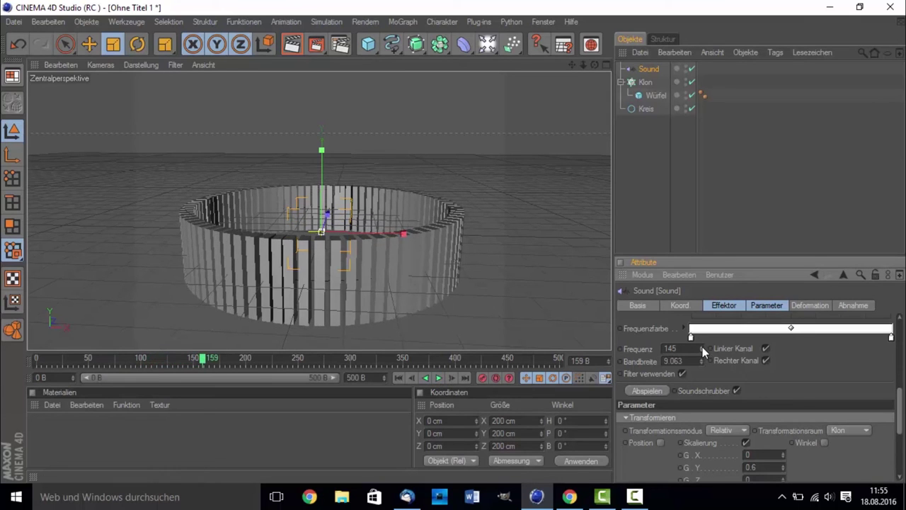
pyautogui.hotkey('ctrl', 'z')
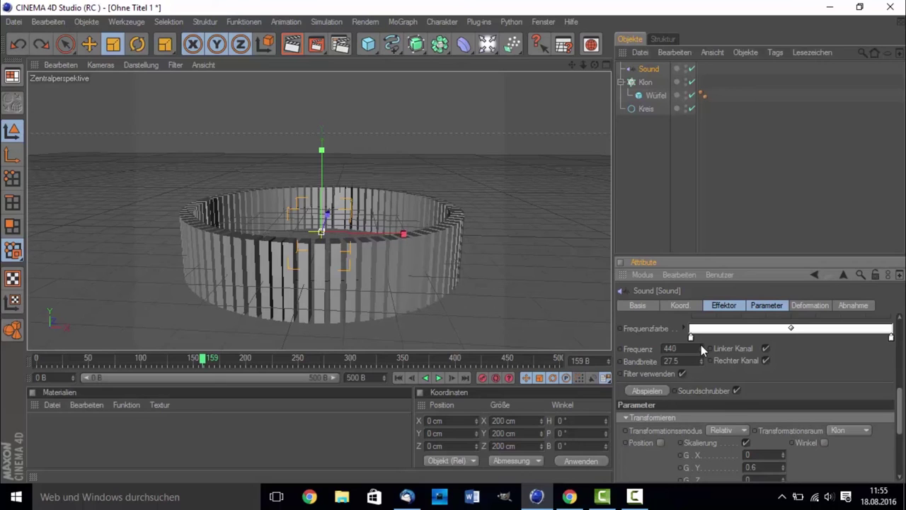
# Test a filter frequency of 572, then undo back to 440 and replay.
pyautogui.moveTo(701, 347); pyautogui.dragTo(701, 325)
pyautogui.click(440, 378)
pyautogui.click(440, 378)
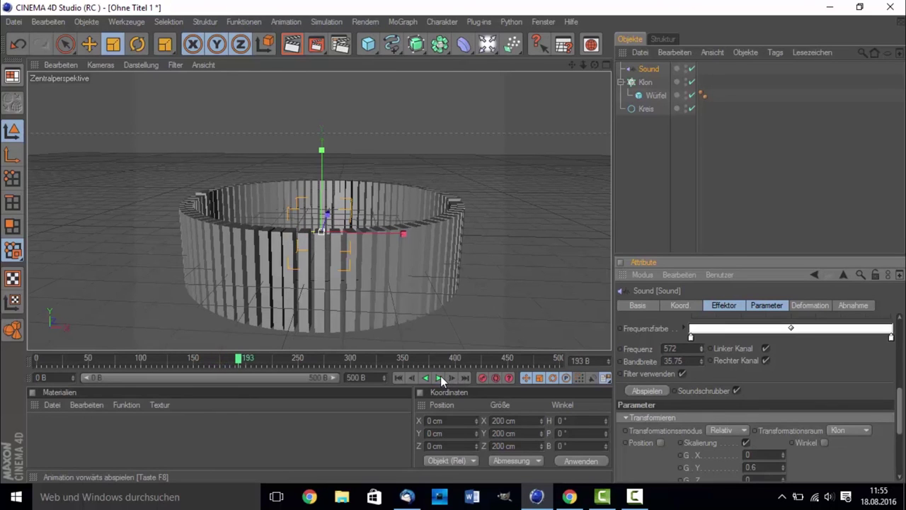
pyautogui.hotkey('ctrl', 'z')
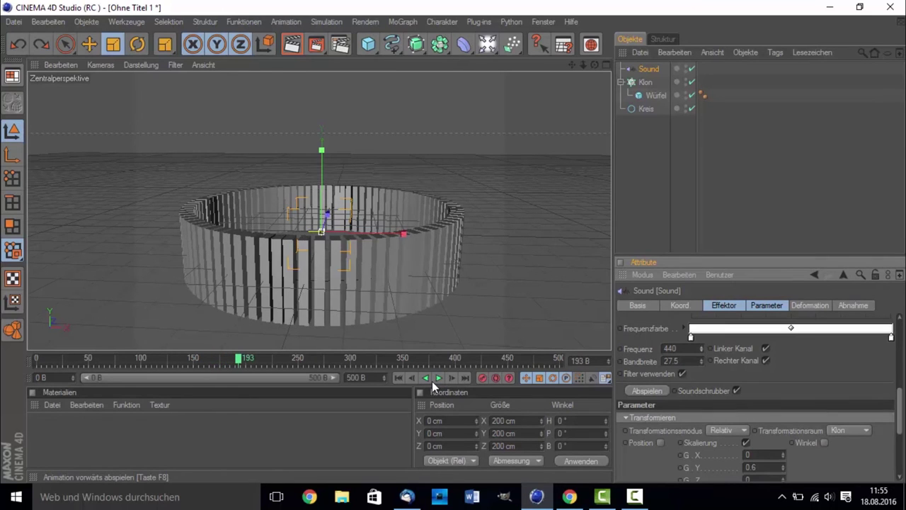
pyautogui.click(438, 378)
pyautogui.click(438, 378)
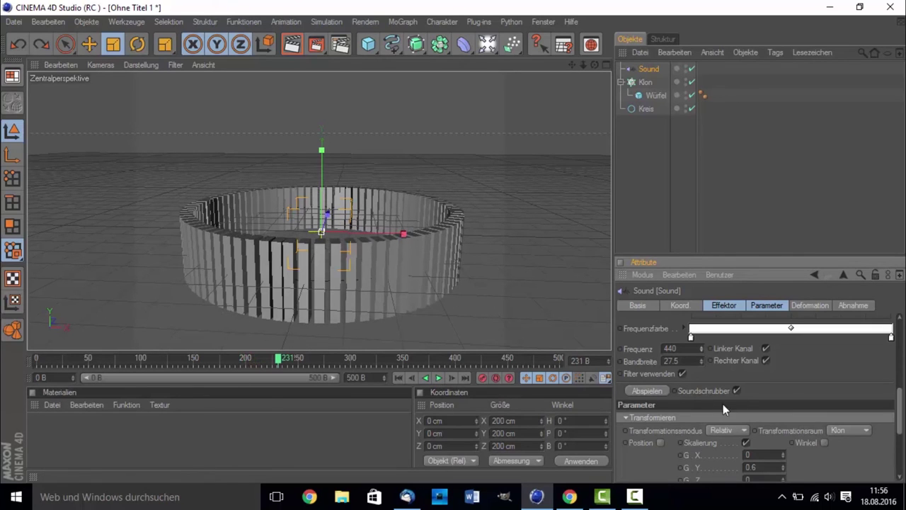
# Turn the Sound effector's frequency filter back off.
pyautogui.scroll(2, 789, 376)
pyautogui.scroll(2, 780, 383)
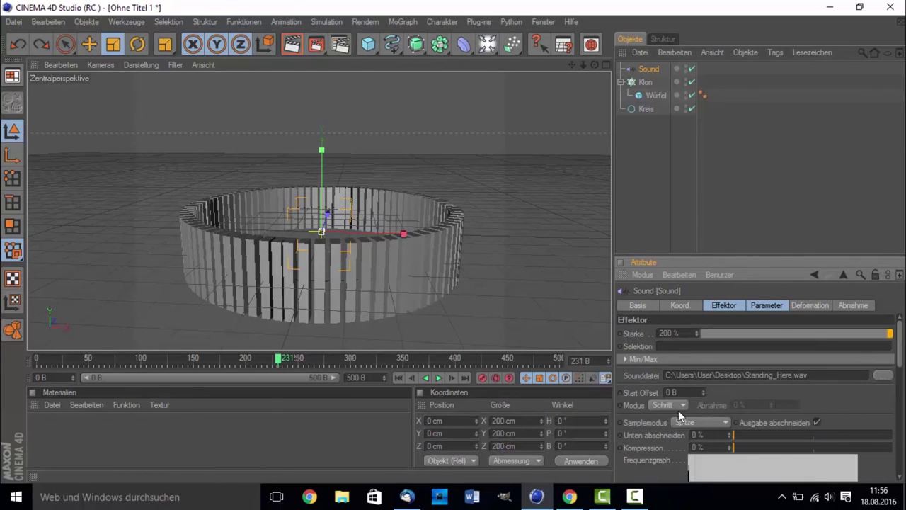
pyautogui.click(634, 496)
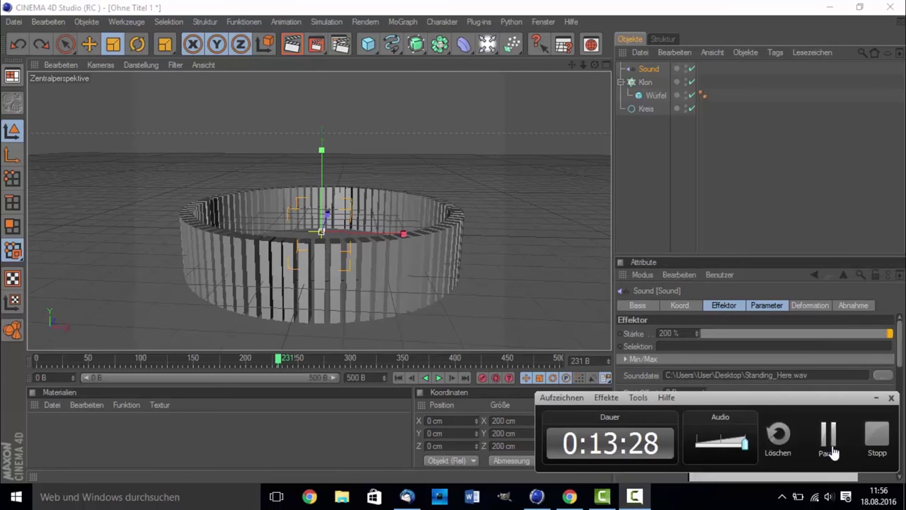
pyautogui.click(828, 443)
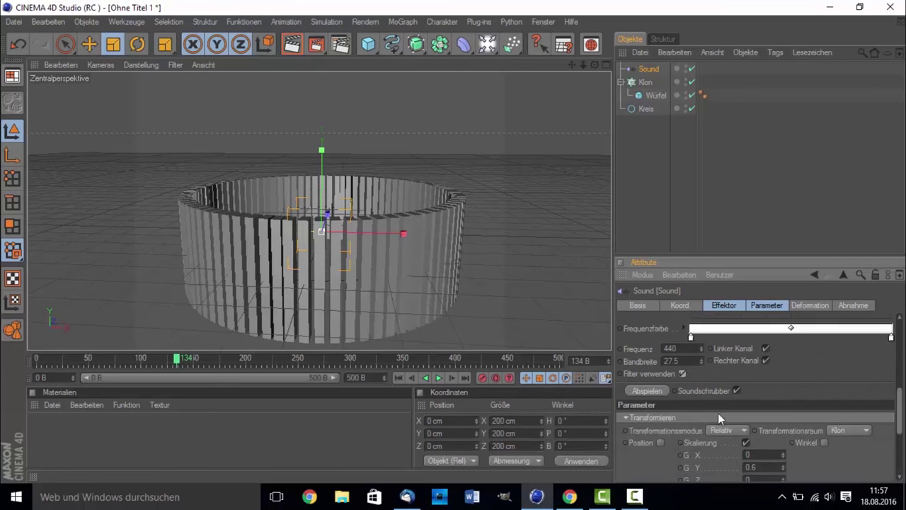
pyautogui.click(682, 374)
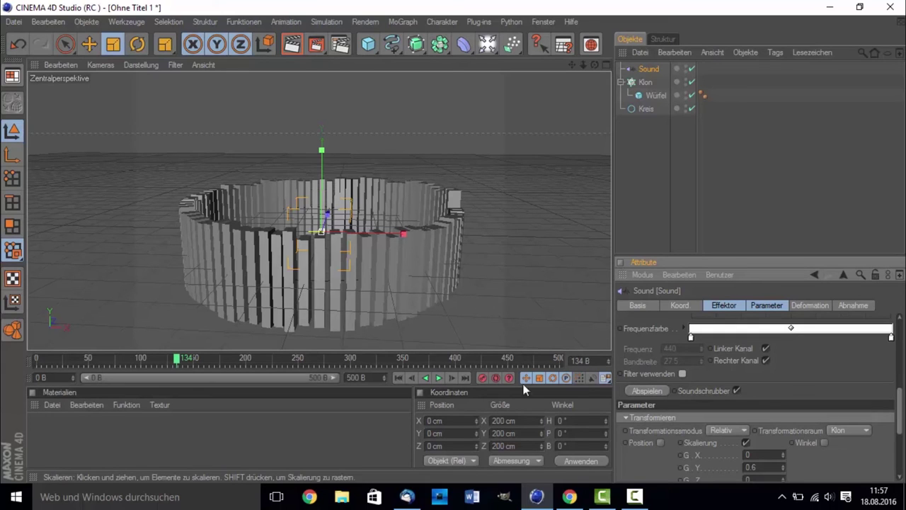
pyautogui.scroll(-3, 670, 435)
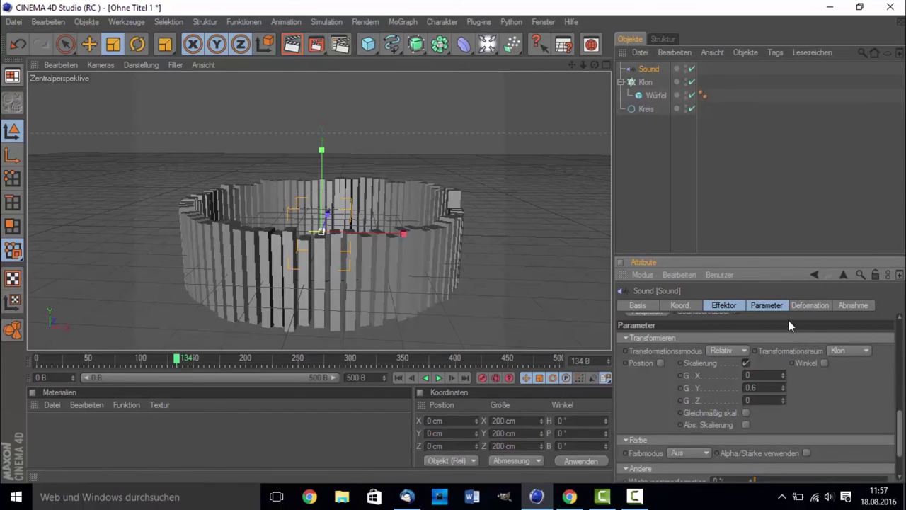
pyautogui.click(823, 363)
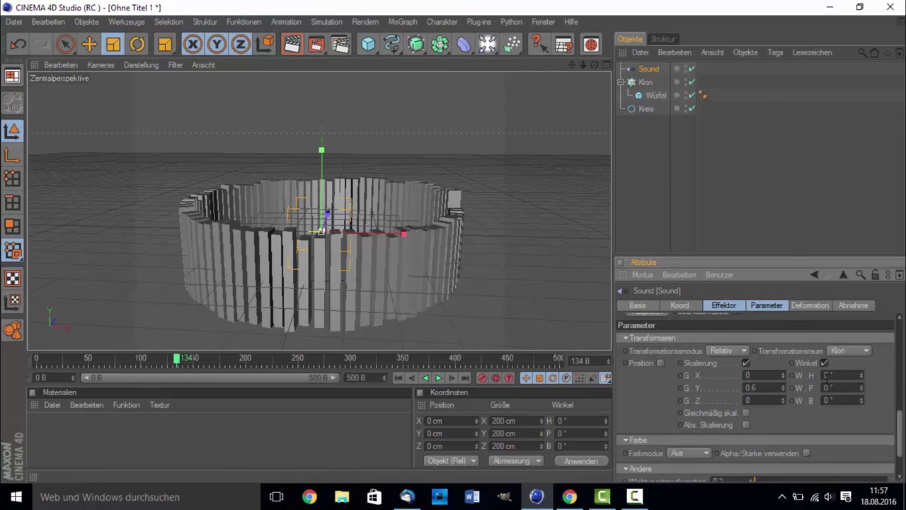
pyautogui.moveTo(862, 387); pyautogui.dragTo(862, 368)
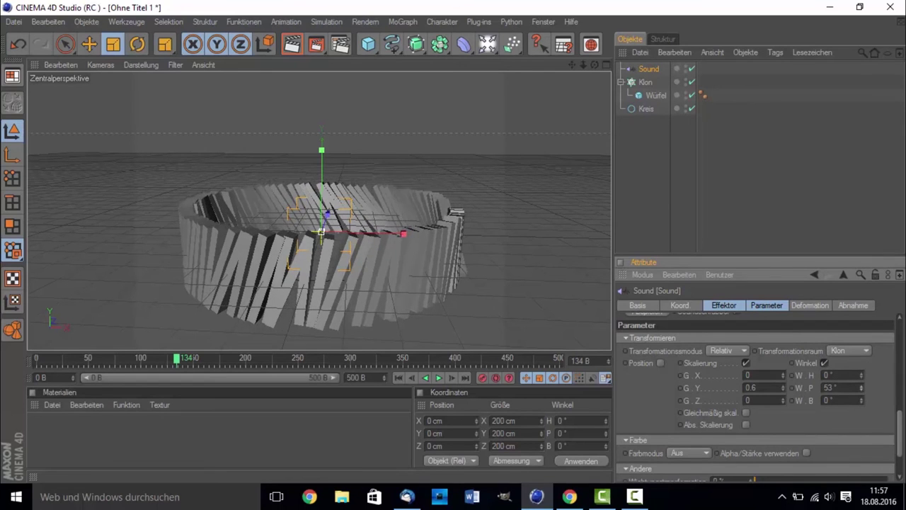
pyautogui.click(33, 357)
pyautogui.click(438, 377)
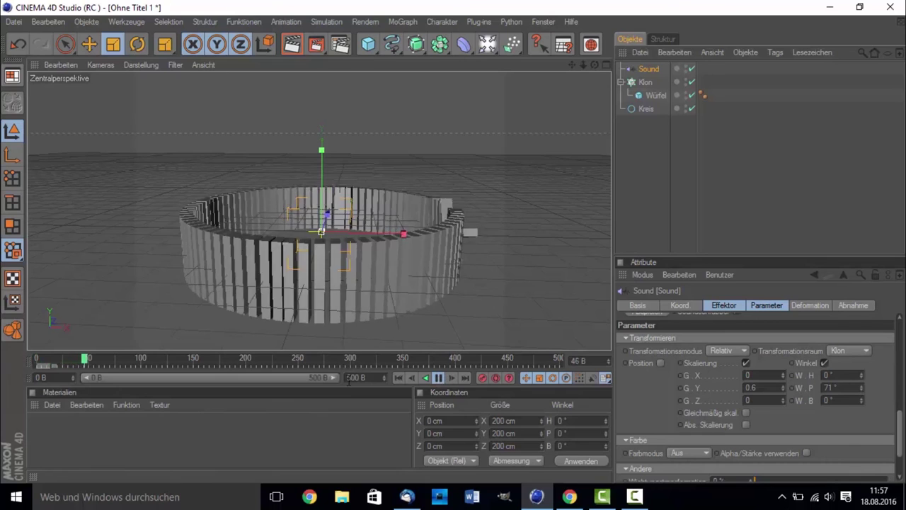
pyautogui.click(437, 379)
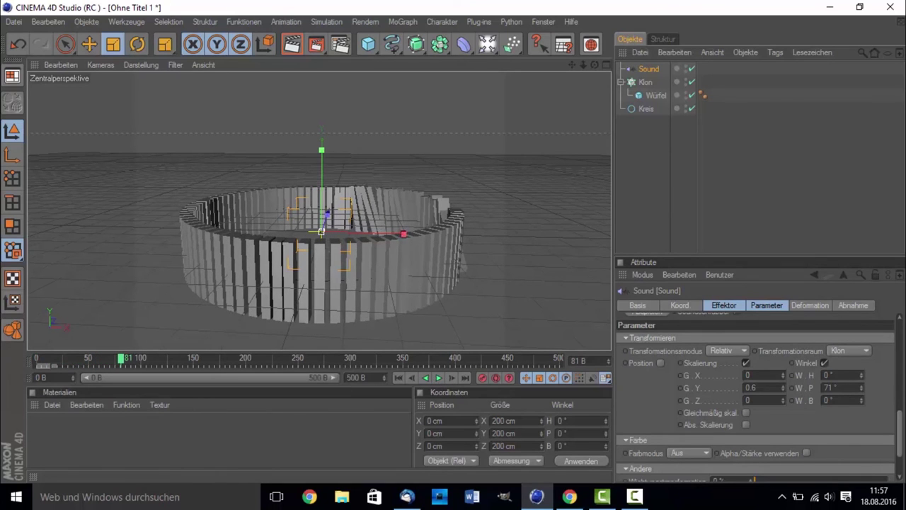
pyautogui.click(806, 389)
pyautogui.write('0')
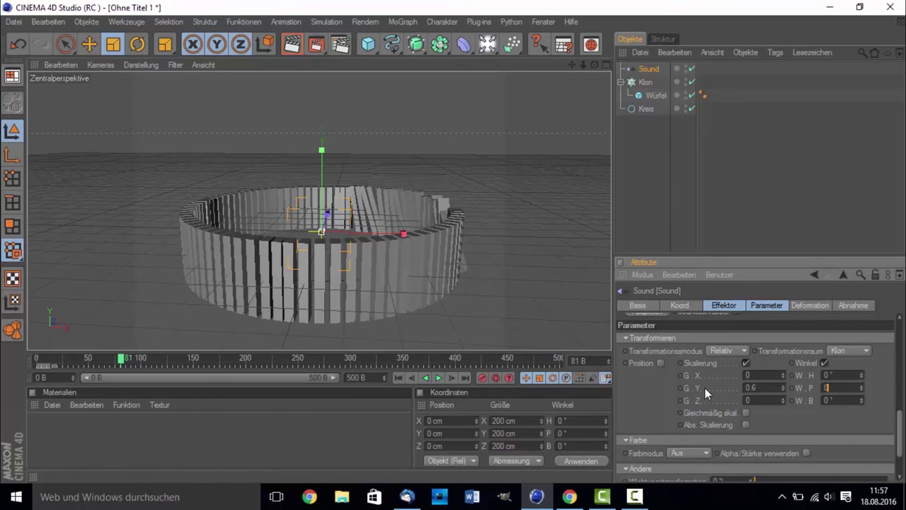
pyautogui.press('Return')
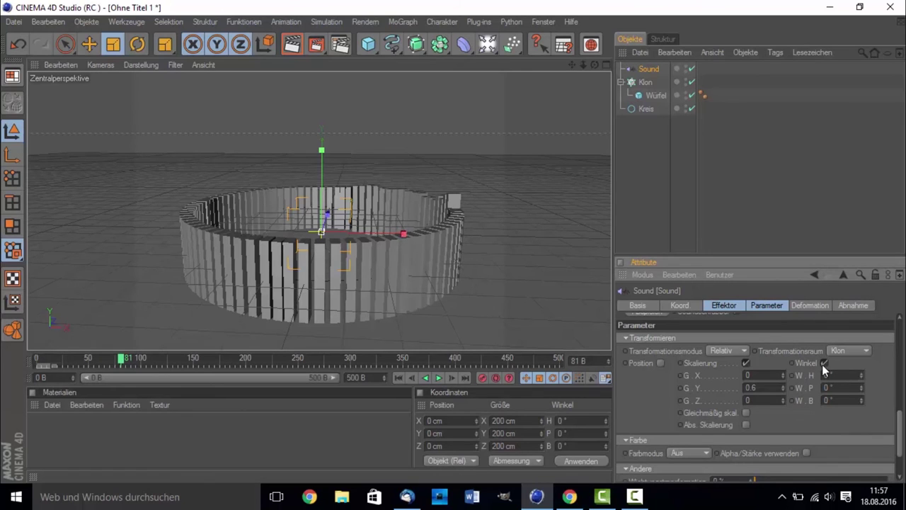
pyautogui.click(824, 362)
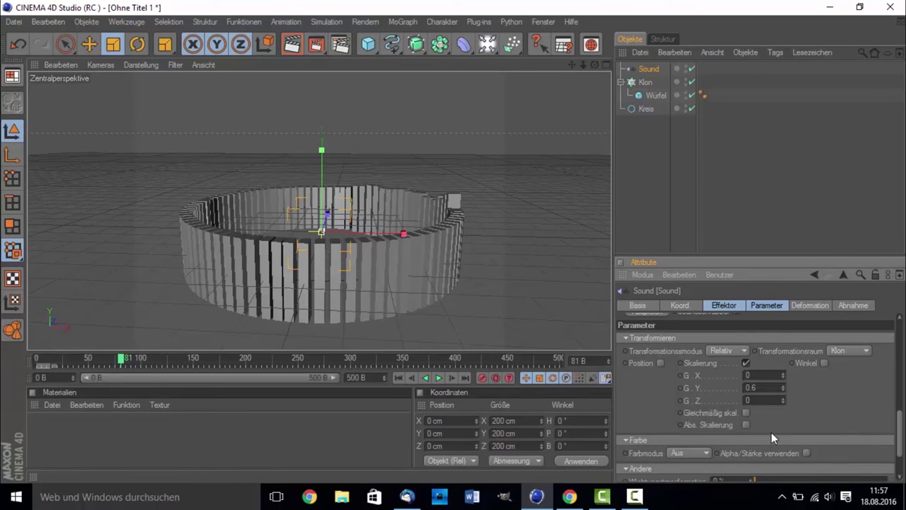
pyautogui.scroll(-2, 770, 432)
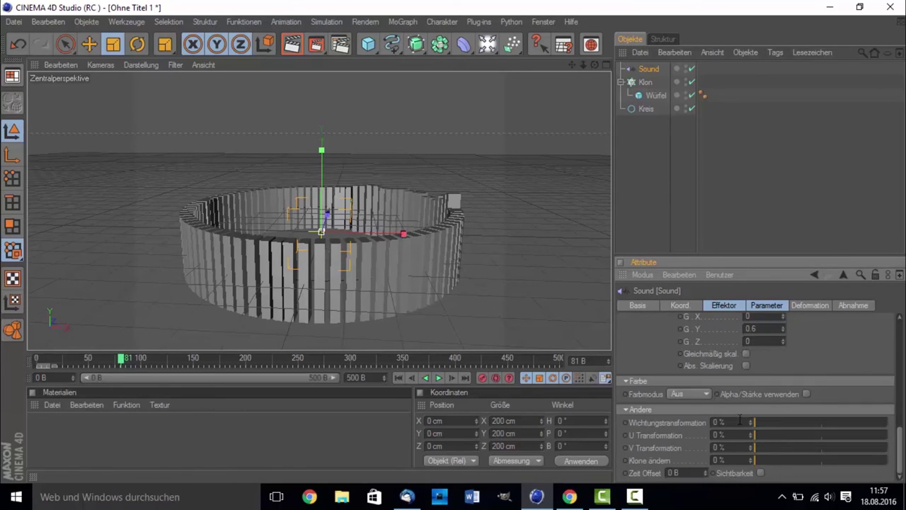
pyautogui.click(679, 393)
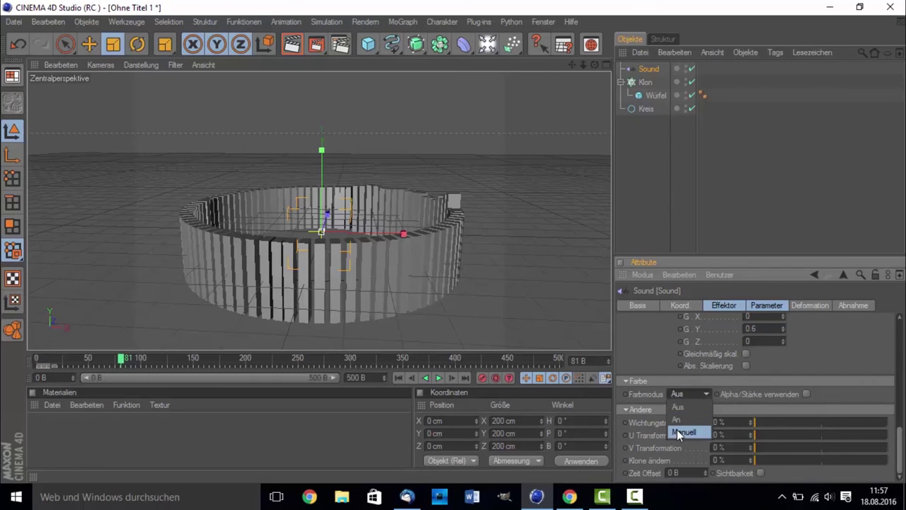
pyautogui.click(676, 430)
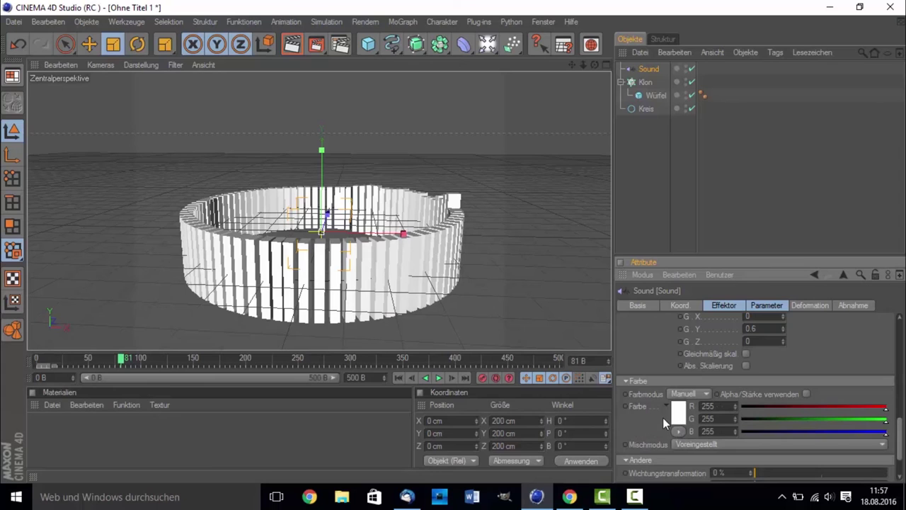
pyautogui.click(679, 414)
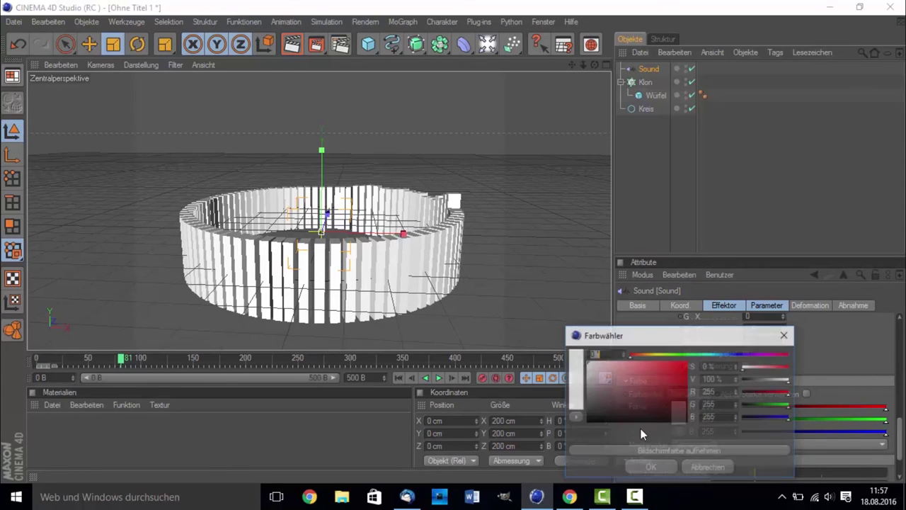
pyautogui.click(685, 363)
pyautogui.moveTo(709, 366); pyautogui.dragTo(703, 382)
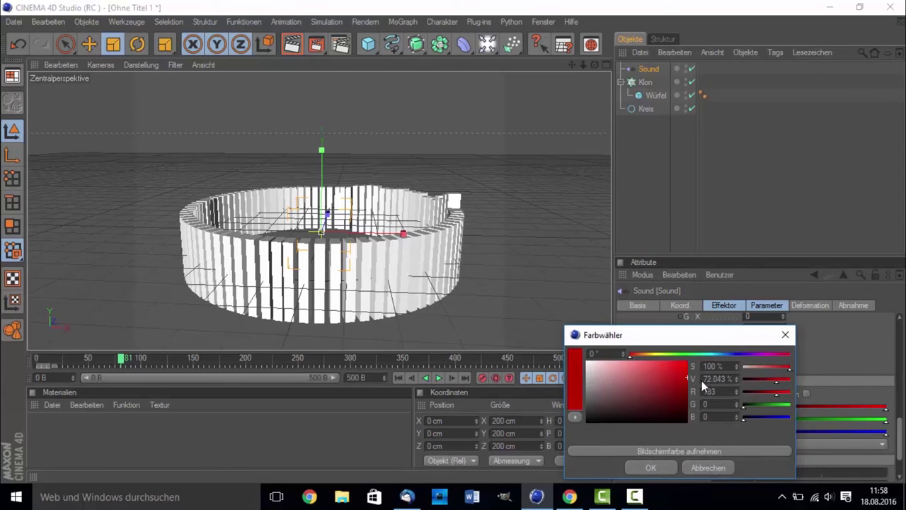
pyautogui.click(647, 467)
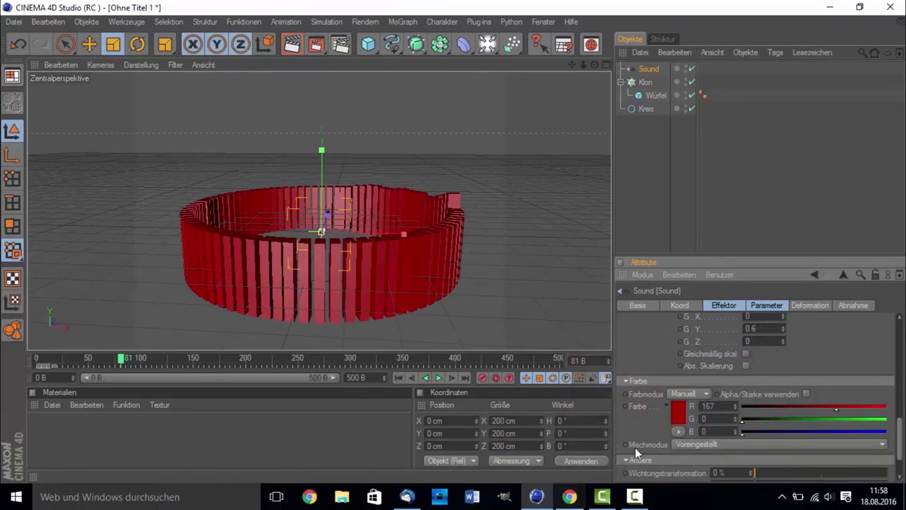
pyautogui.click(679, 412)
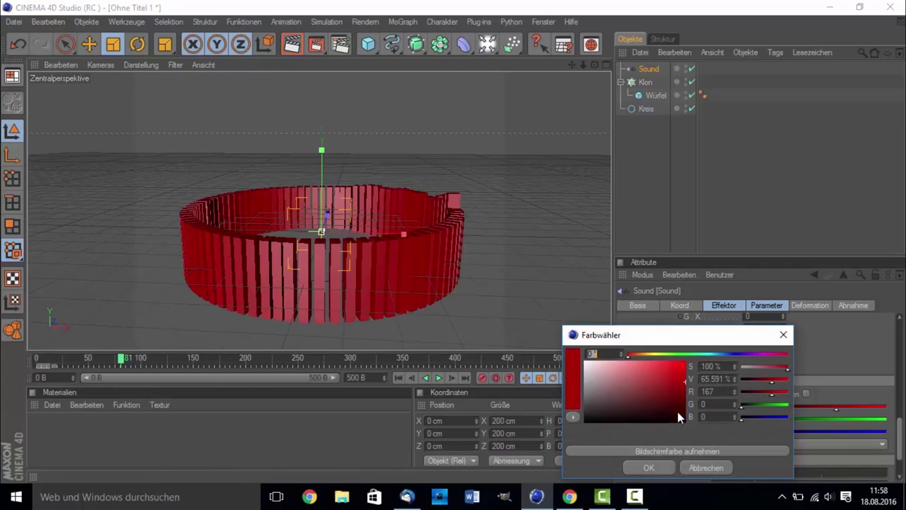
pyautogui.click(698, 469)
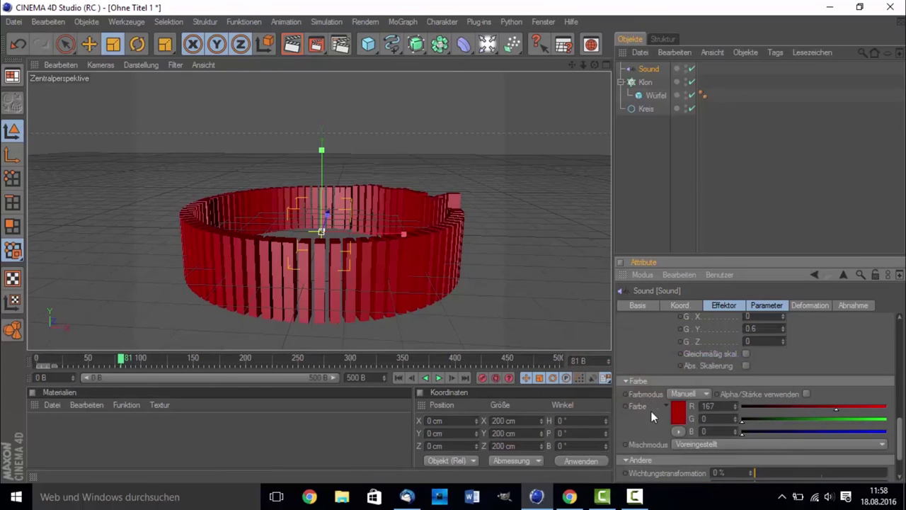
pyautogui.click(691, 393)
pyautogui.click(688, 410)
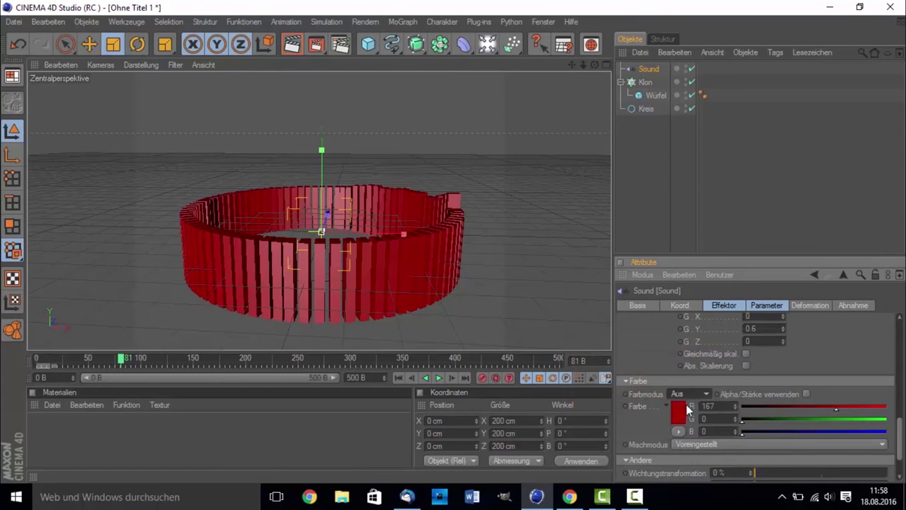
pyautogui.click(692, 393)
pyautogui.click(691, 414)
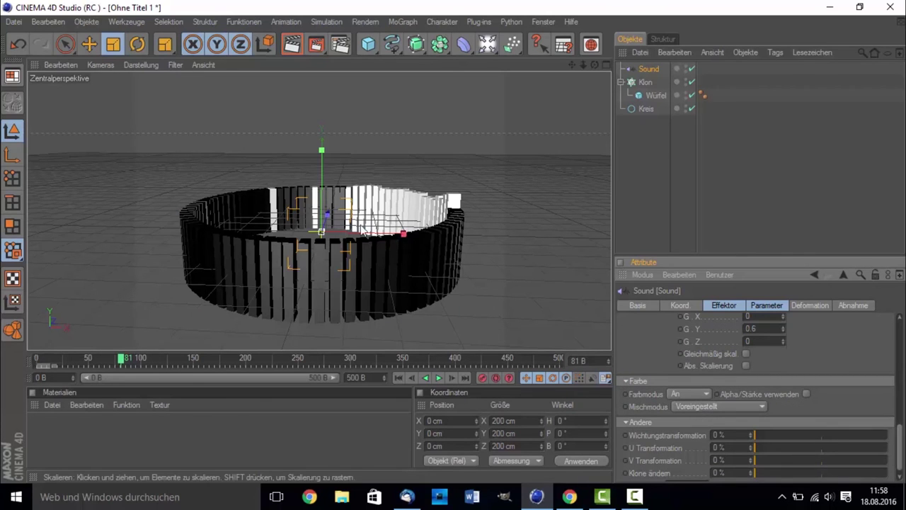
pyautogui.click(708, 405)
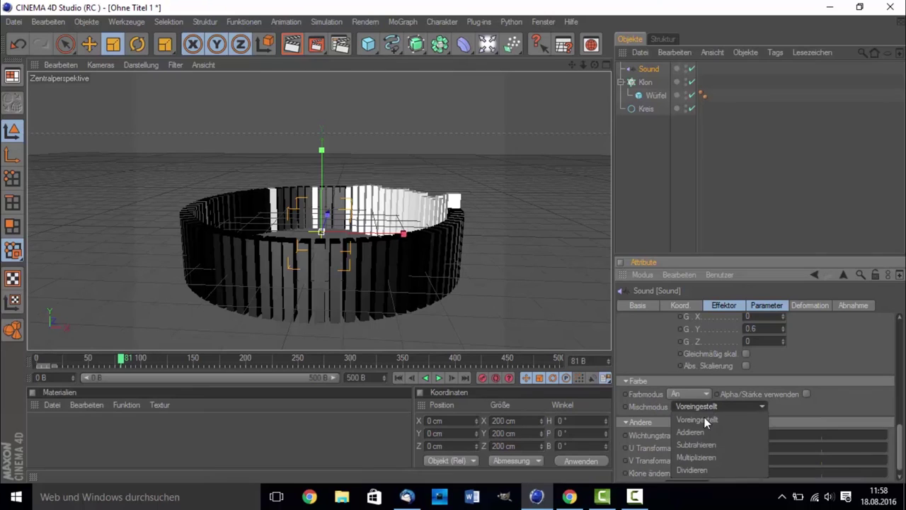
pyautogui.click(700, 427)
pyautogui.click(701, 410)
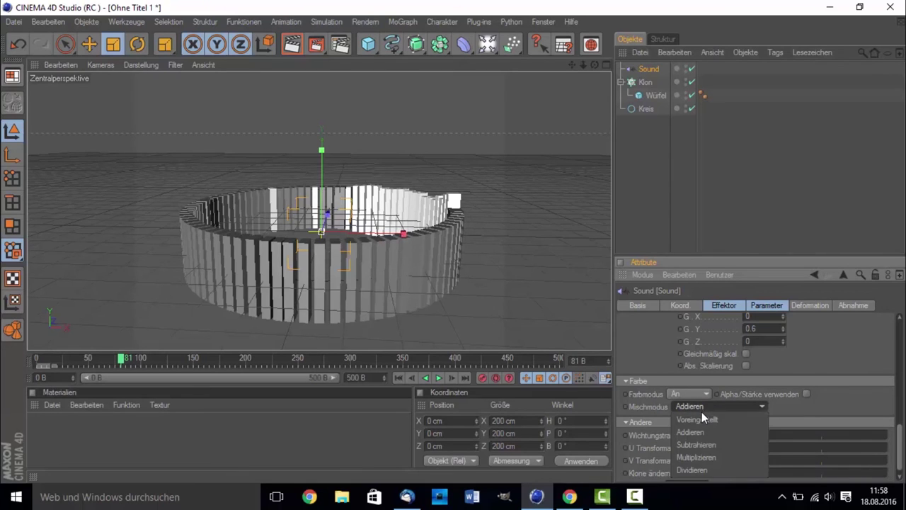
pyautogui.click(696, 441)
pyautogui.click(705, 410)
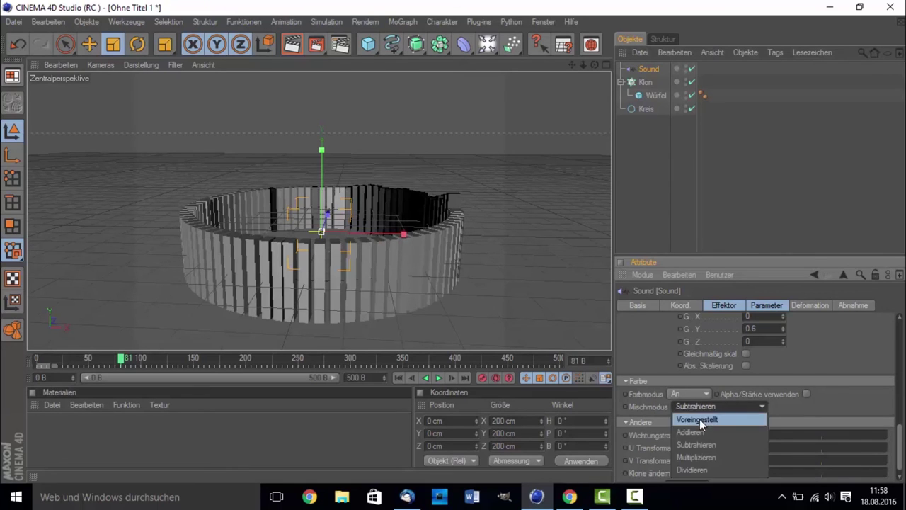
pyautogui.click(699, 419)
pyautogui.click(695, 388)
pyautogui.click(692, 407)
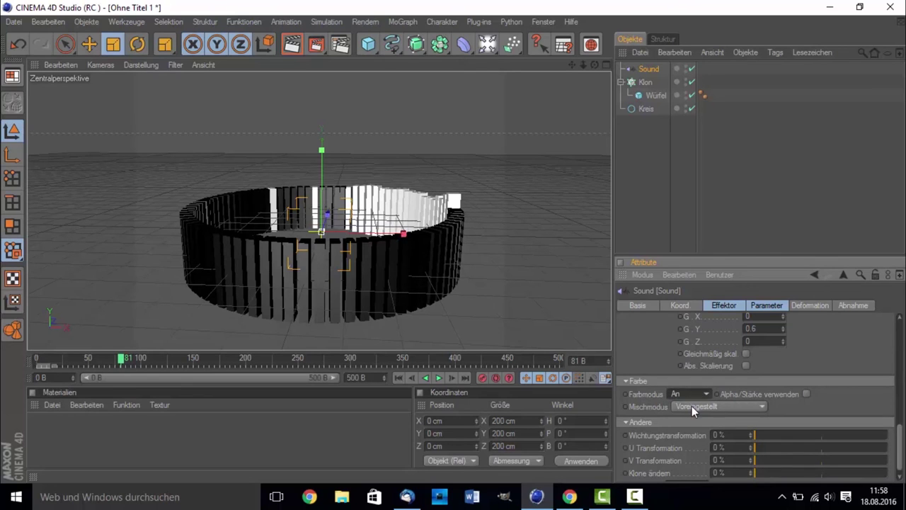
pyautogui.moveTo(667, 392); pyautogui.dragTo(661, 401)
pyautogui.scroll(-1, 664, 402)
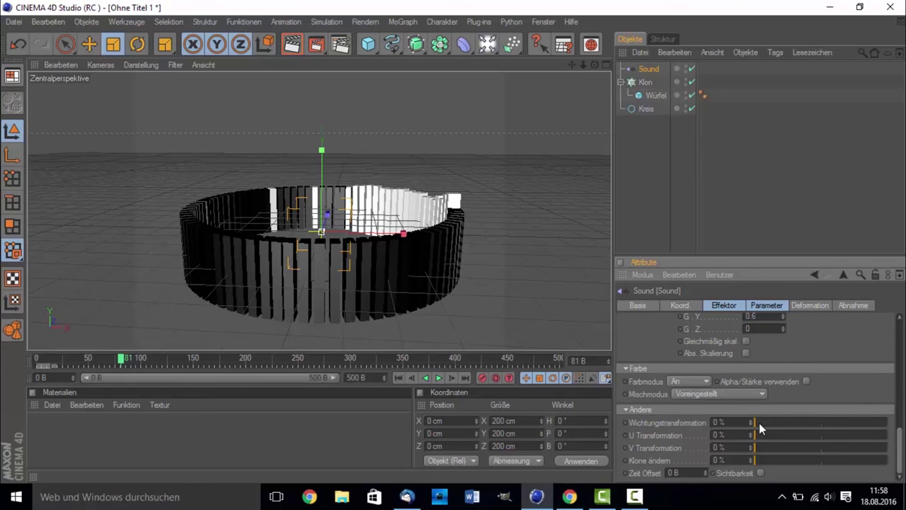
pyautogui.click(688, 381)
# Turn off effector colouring, enable visibility control, and set weight 59% and modification 72%.
pyautogui.click(689, 393)
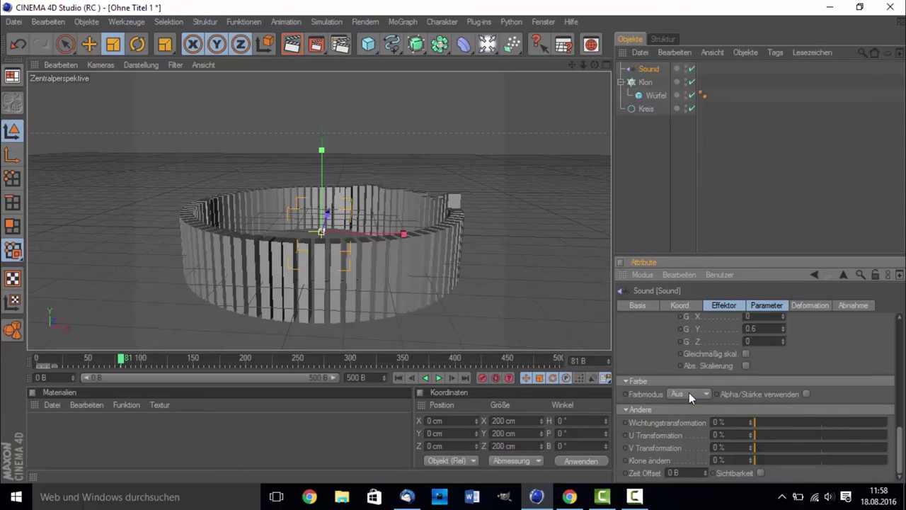
pyautogui.click(760, 472)
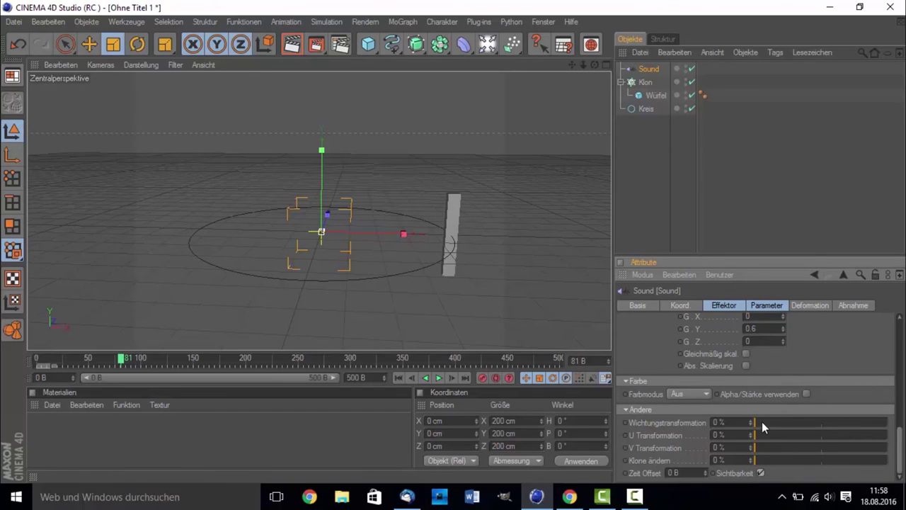
pyautogui.moveTo(763, 421); pyautogui.dragTo(833, 422)
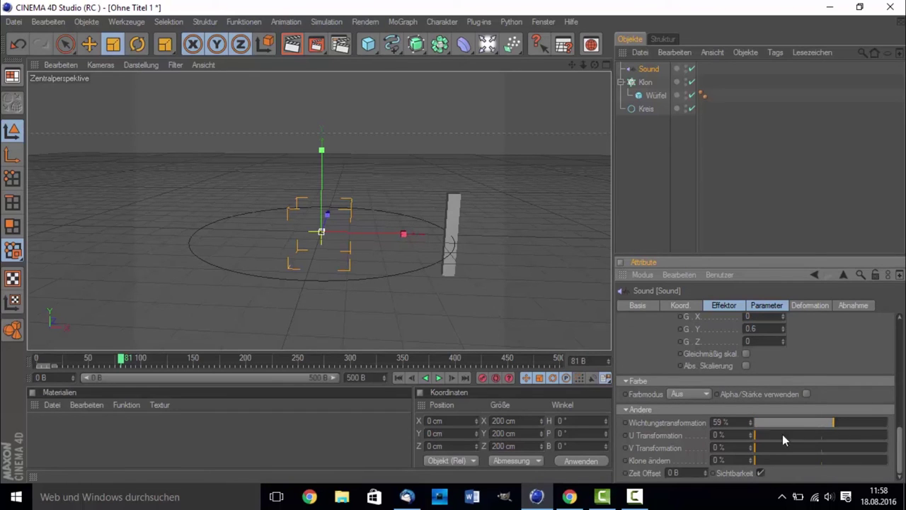
pyautogui.moveTo(780, 450)
pyautogui.mouseDown()
pyautogui.moveTo(864, 449)
pyautogui.moveTo(826, 459)
pyautogui.moveTo(851, 459)
pyautogui.mouseUp()
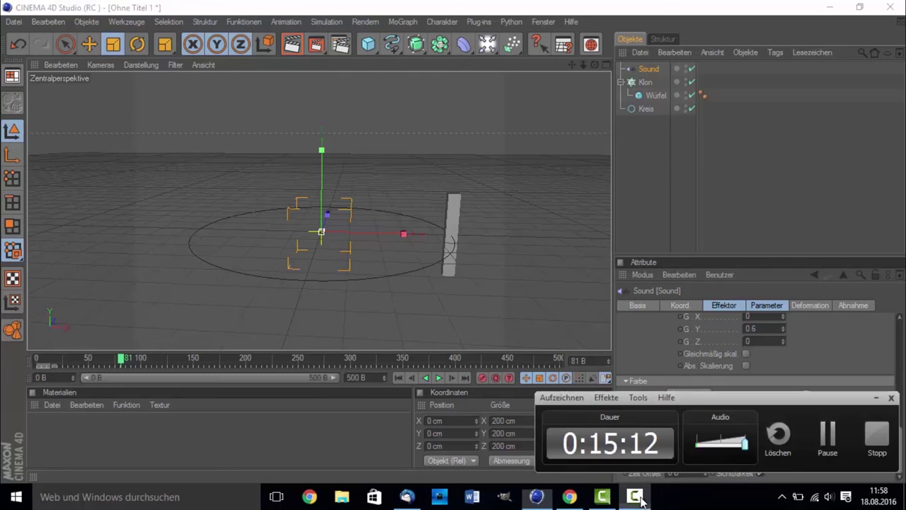
# Preview the visibility effect from frame 0, then disable visibility control and readjust the parameter values.
pyautogui.click(41, 359)
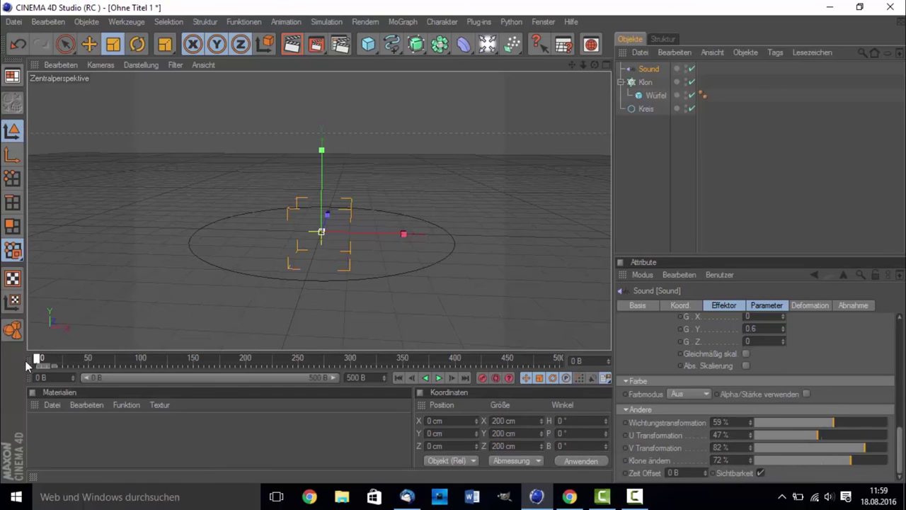
pyautogui.click(437, 378)
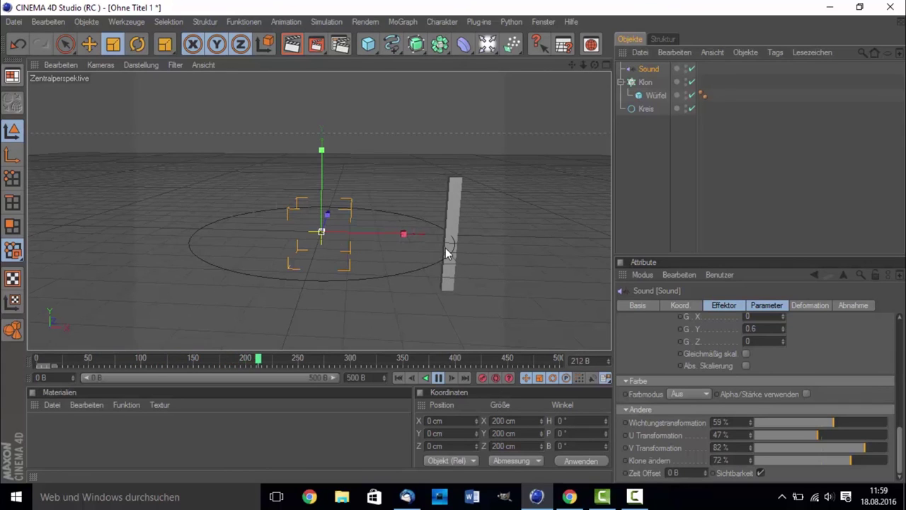
pyautogui.click(760, 473)
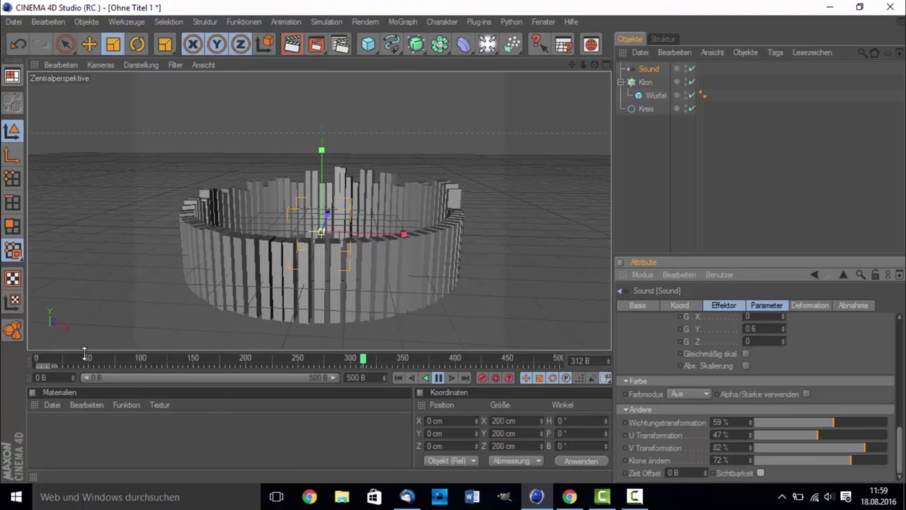
pyautogui.moveTo(72, 358); pyautogui.dragTo(0, 358)
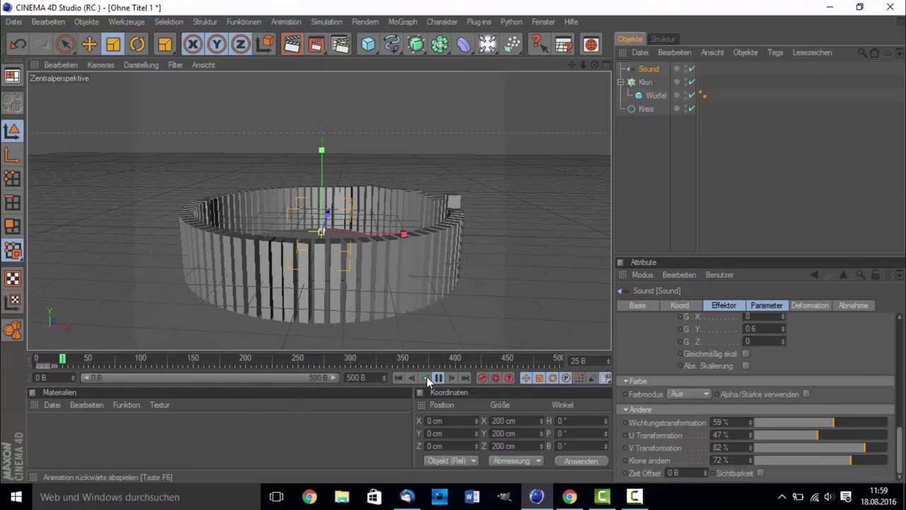
pyautogui.press('F8')
pyautogui.click(40, 354)
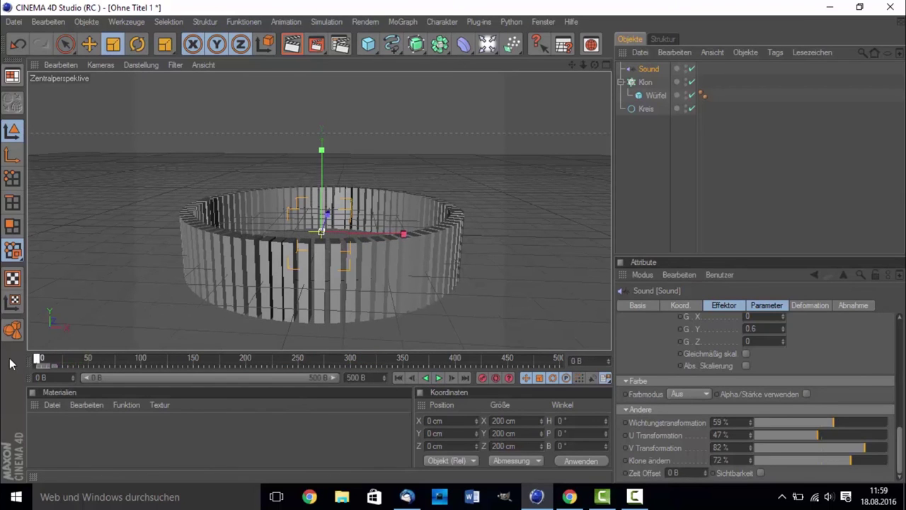
pyautogui.moveTo(764, 446); pyautogui.dragTo(757, 447)
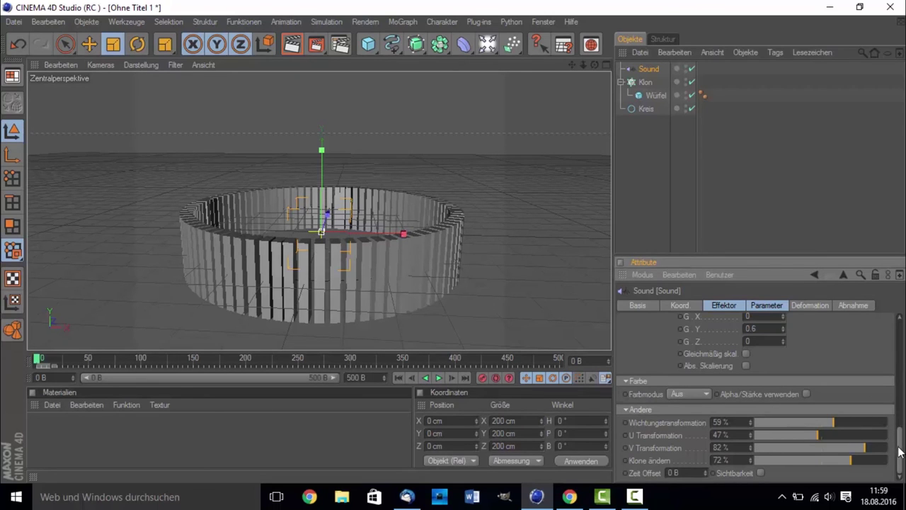
pyautogui.moveTo(900, 452)
pyautogui.mouseDown()
pyautogui.moveTo(899, 337)
pyautogui.moveTo(888, 418)
pyautogui.moveTo(871, 453)
pyautogui.moveTo(885, 332)
pyautogui.mouseUp()
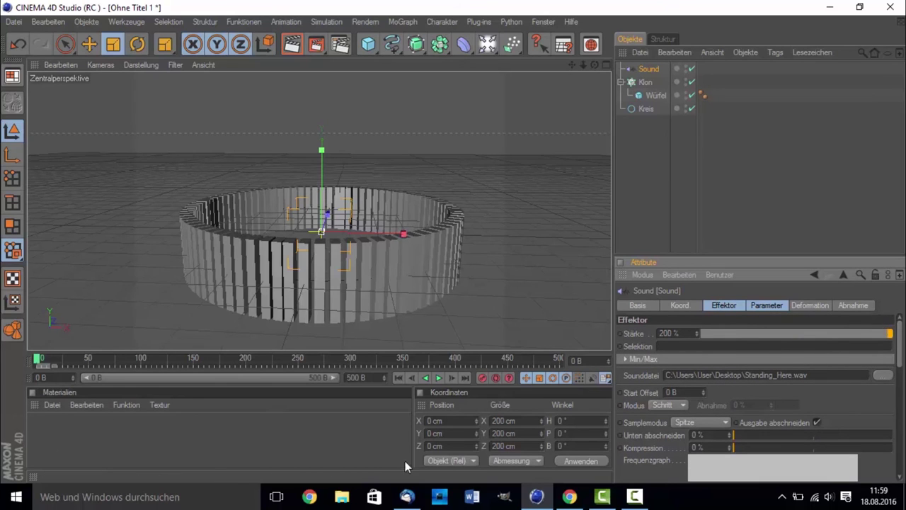
# Play and stop the sound-driven animation, then select the Klon cloner to show its settings.
pyautogui.click(425, 378)
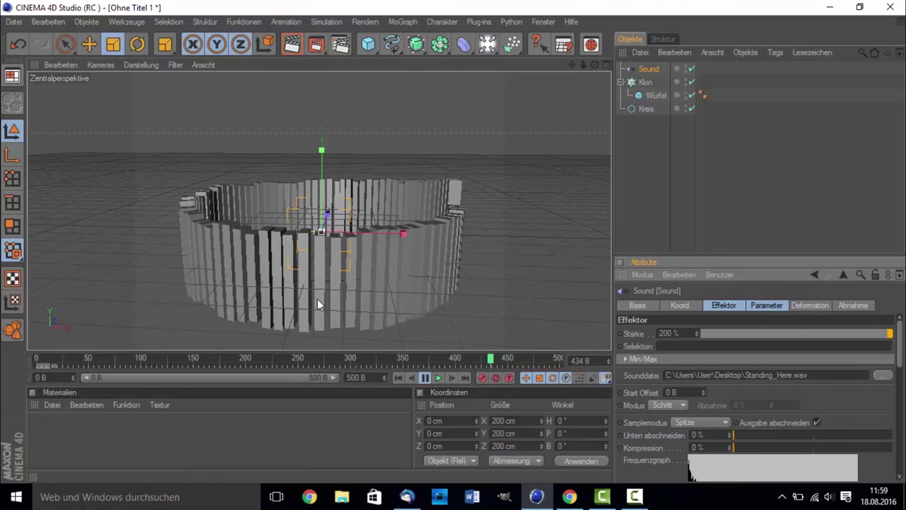
pyautogui.click(436, 378)
pyautogui.click(437, 378)
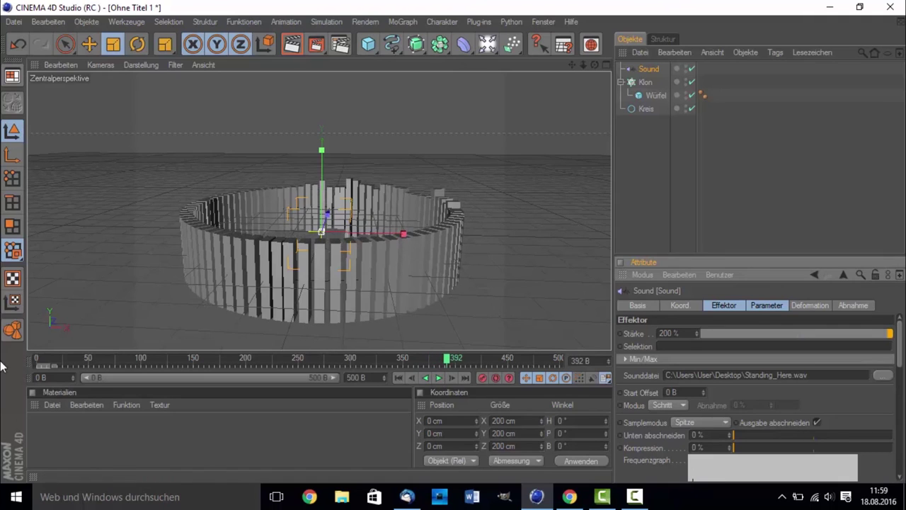
pyautogui.click(647, 84)
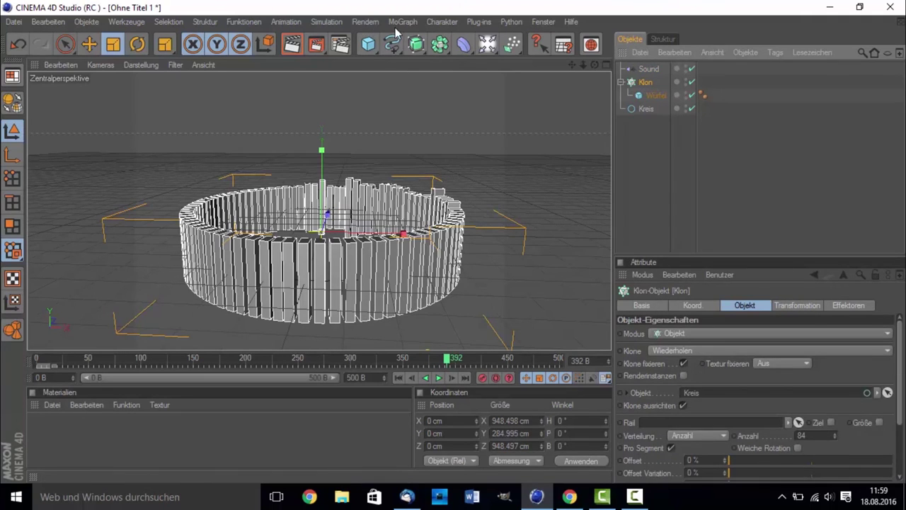
# Add a Verzögerung delay effector to Klon and play the animation from frame 0.
pyautogui.click(403, 22)
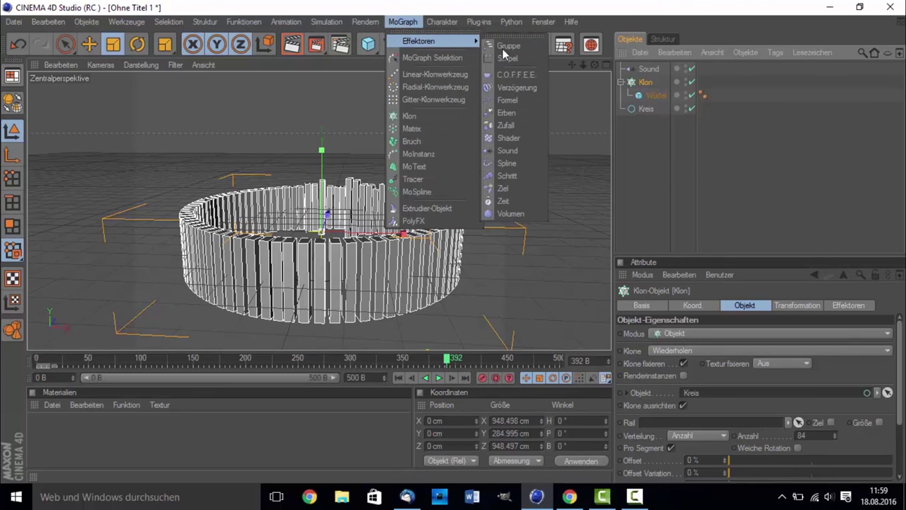
pyautogui.moveTo(418, 41)
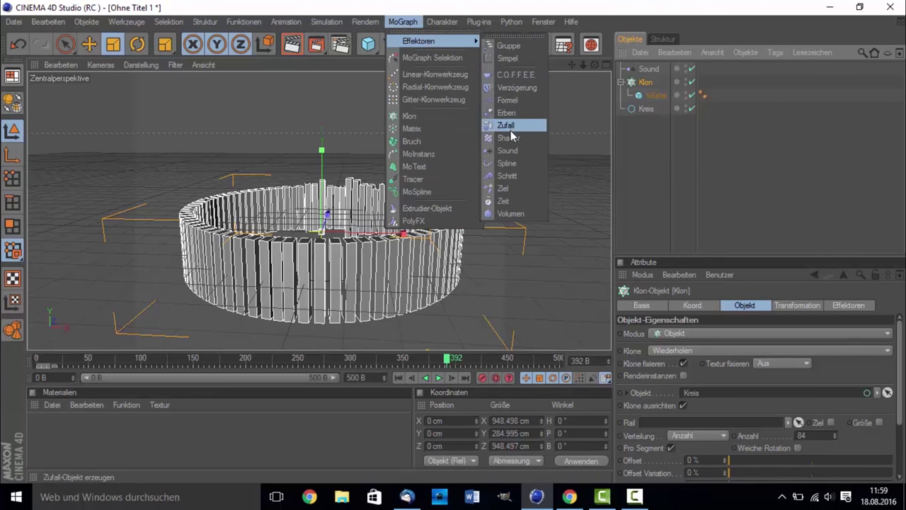
pyautogui.click(517, 86)
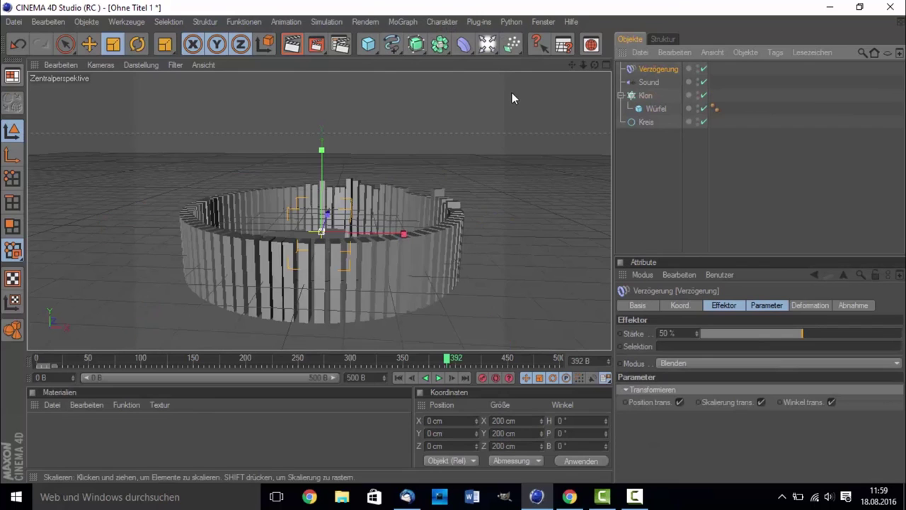
pyautogui.moveTo(63, 361); pyautogui.dragTo(37, 360)
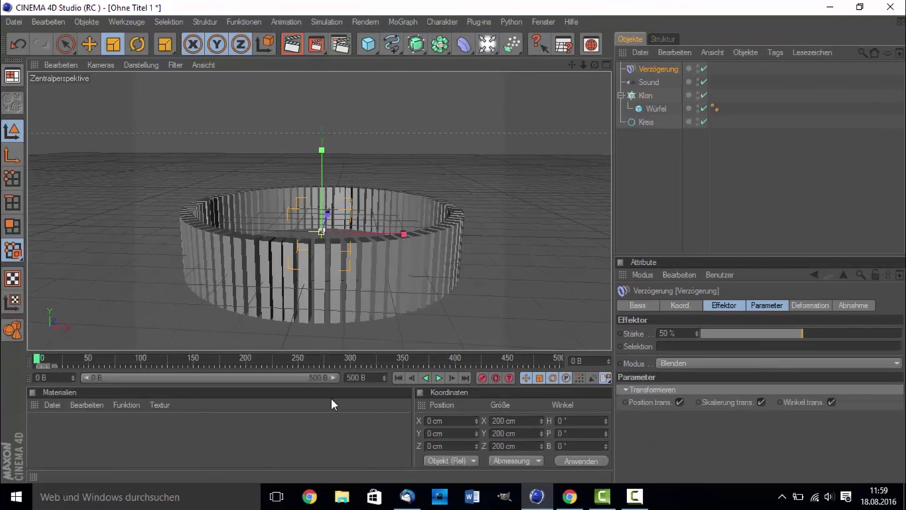
pyautogui.click(438, 378)
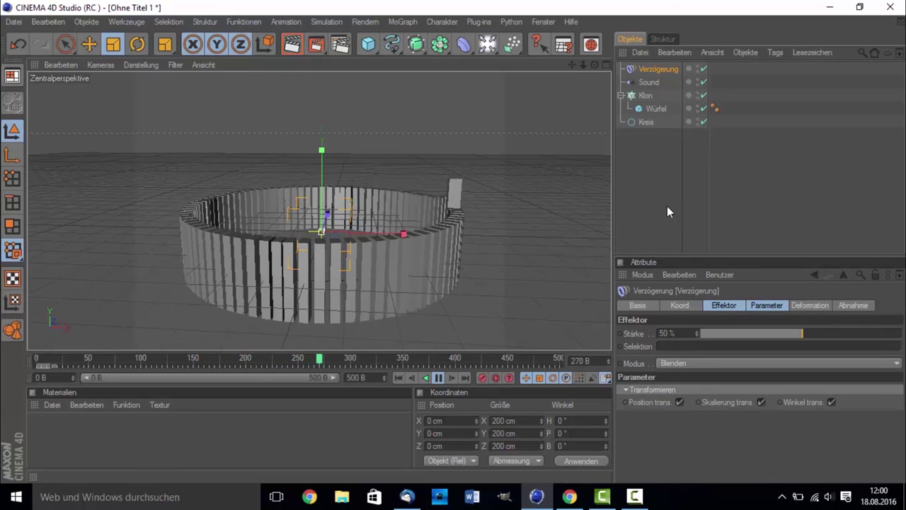
pyautogui.click(438, 377)
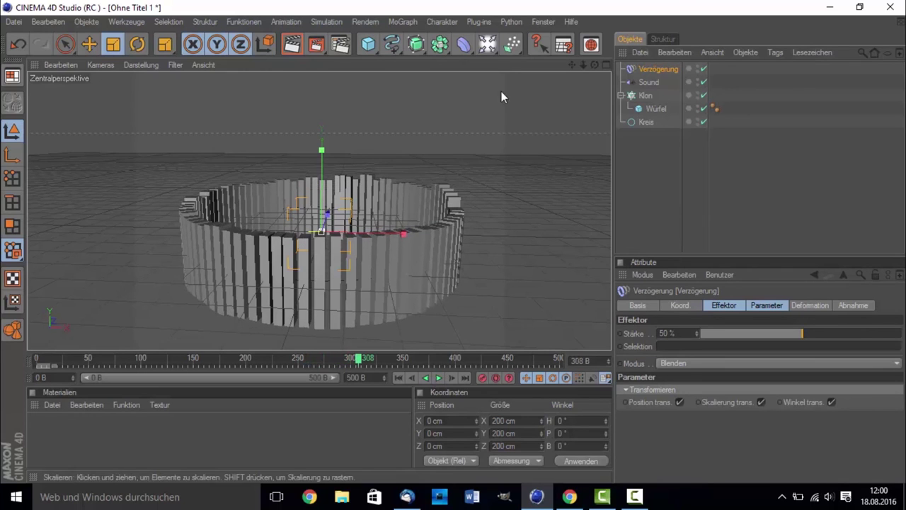
pyautogui.click(487, 46)
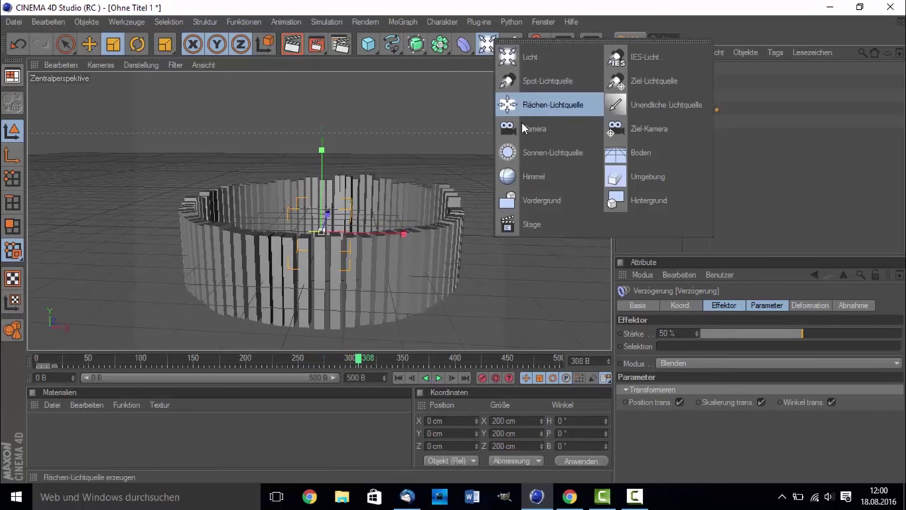
# Add a Boden floor object and lower it to Y −53.765 cm beneath the clone ring.
pyautogui.click(662, 152)
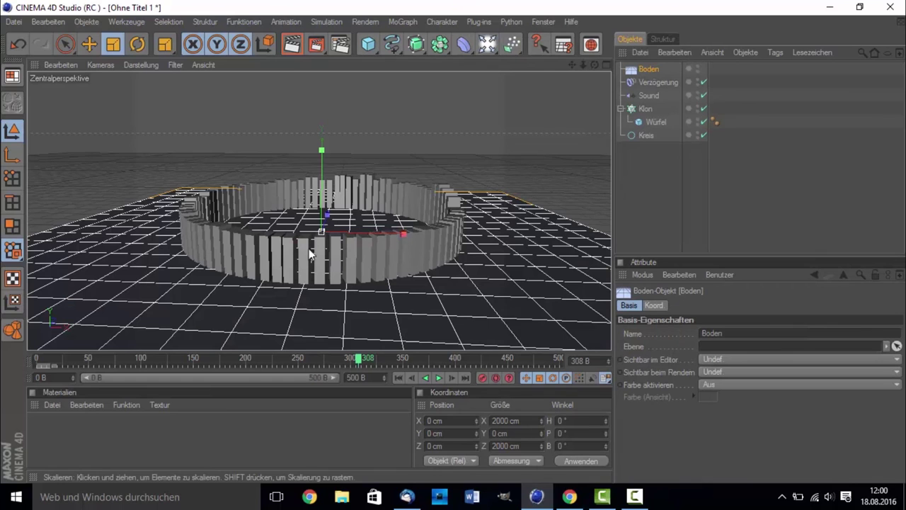
pyautogui.click(65, 44)
pyautogui.moveTo(319, 168)
pyautogui.mouseDown()
pyautogui.moveTo(321, 276)
pyautogui.moveTo(321, 164)
pyautogui.mouseUp()
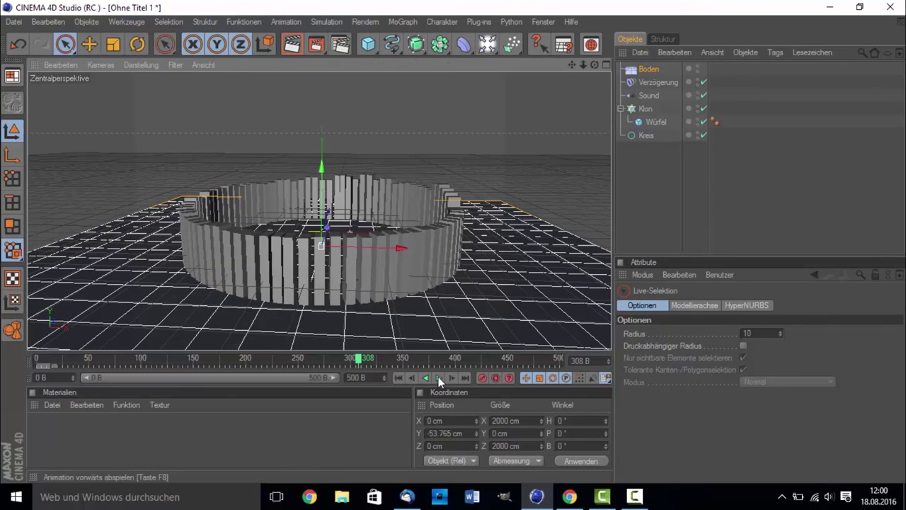
# Create a new material Mat and set its Farbe colour to saturated bright green.
pyautogui.doubleClick(139, 428)
pyautogui.doubleClick(43, 428)
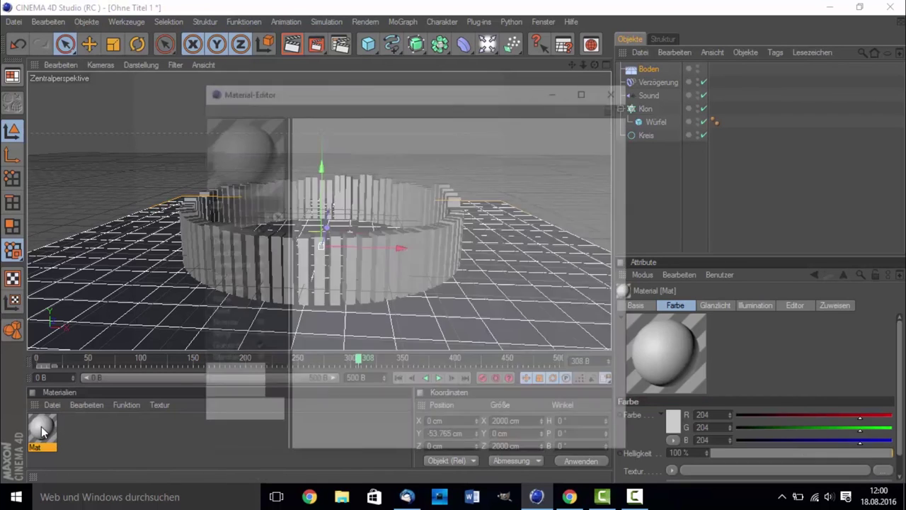
pyautogui.click(345, 141)
pyautogui.click(368, 92)
pyautogui.moveTo(367, 94); pyautogui.dragTo(337, 99)
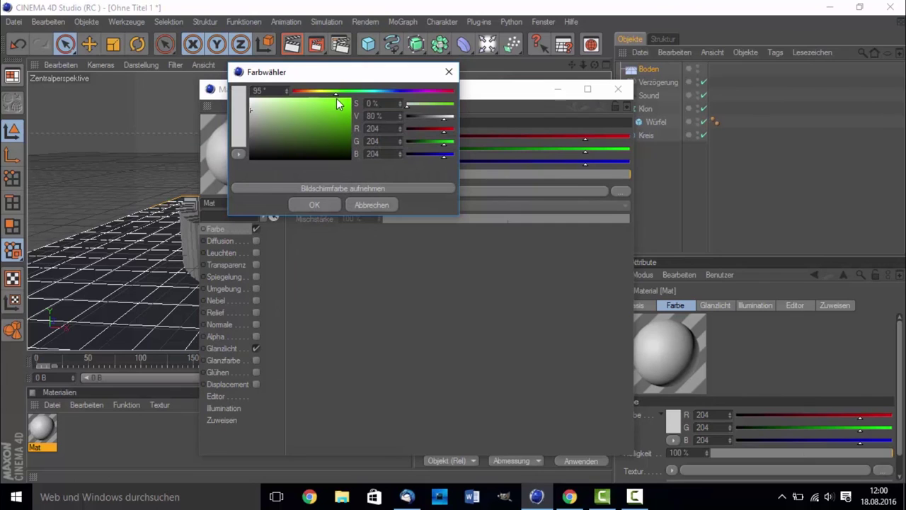
pyautogui.moveTo(318, 142)
pyautogui.mouseDown()
pyautogui.moveTo(350, 99)
pyautogui.moveTo(343, 91)
pyautogui.mouseUp()
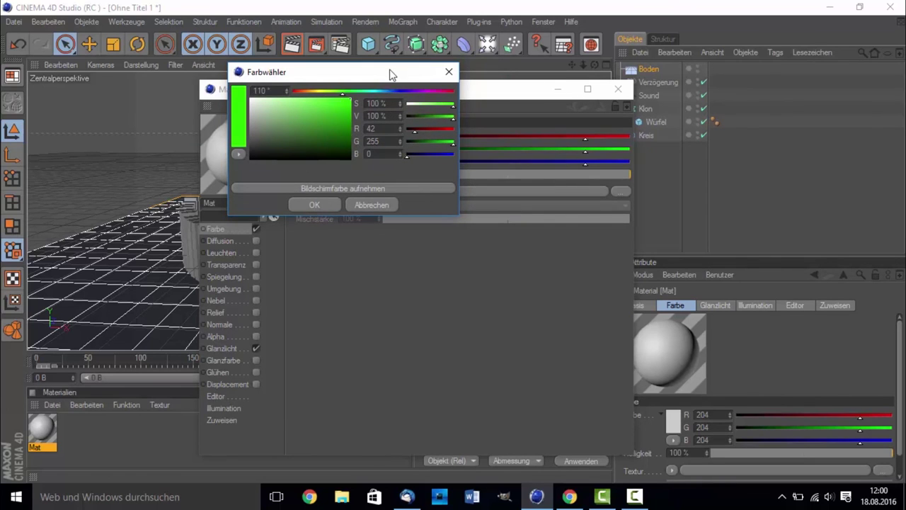
pyautogui.click(313, 205)
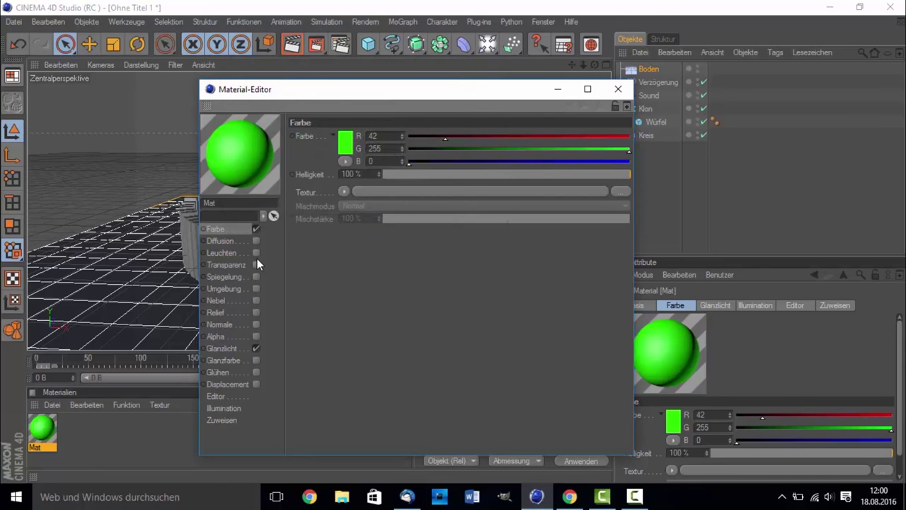
# Enable Mat's Leuchten channel with a bright green glow and apply Mat to Klon.
pyautogui.click(256, 253)
pyautogui.click(346, 144)
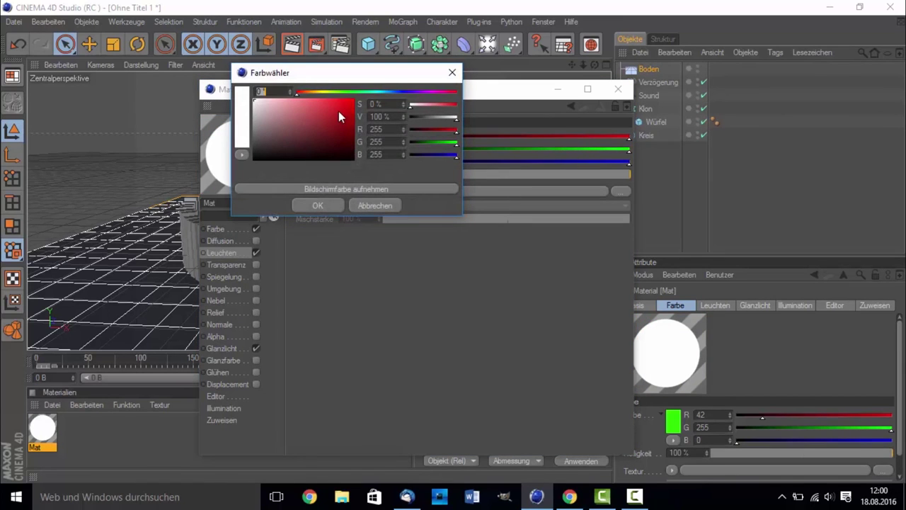
pyautogui.moveTo(353, 93); pyautogui.dragTo(351, 93)
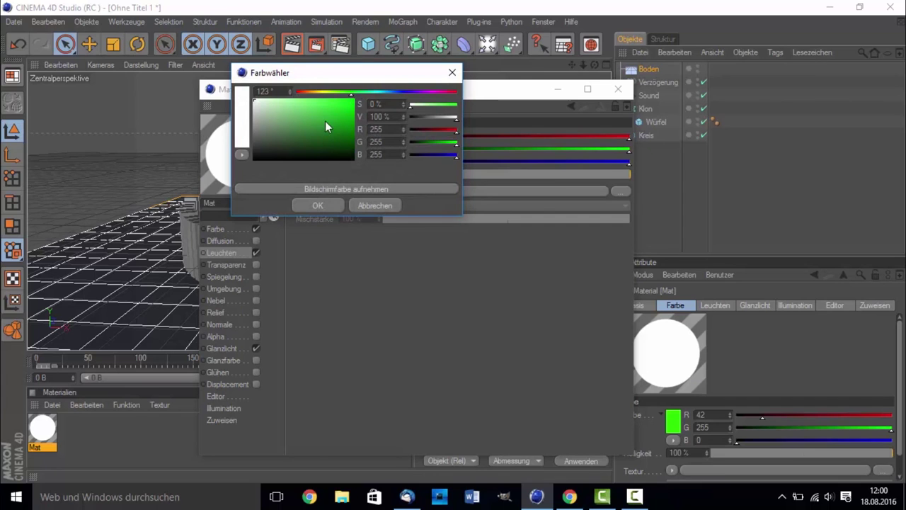
pyautogui.moveTo(325, 126); pyautogui.dragTo(408, 65)
pyautogui.click(317, 205)
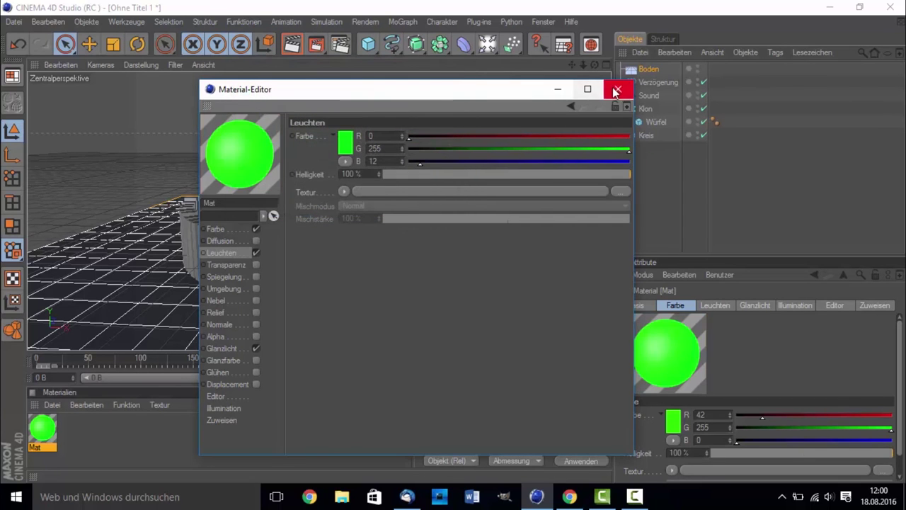
pyautogui.click(618, 88)
pyautogui.moveTo(56, 423); pyautogui.dragTo(650, 111)
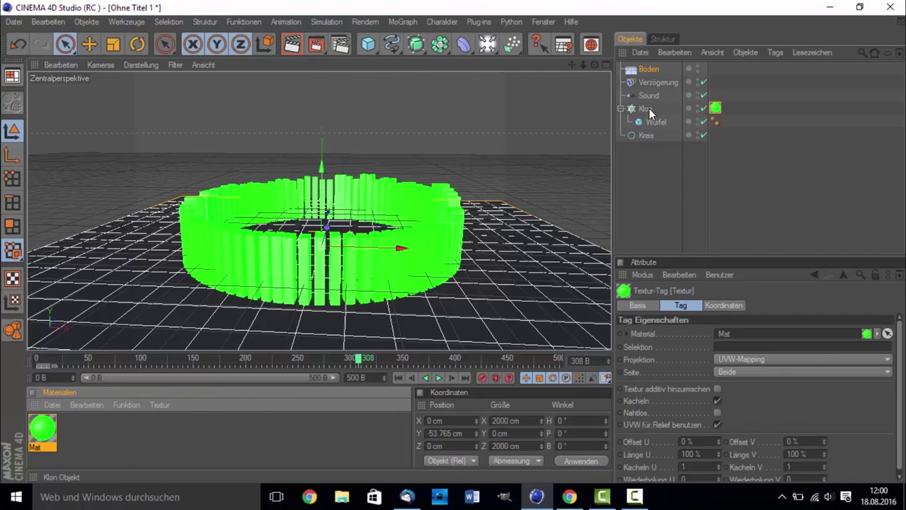
# Create a second material, Mat.1, and set its Farbe colour to pure white.
pyautogui.doubleClick(88, 447)
pyautogui.doubleClick(42, 428)
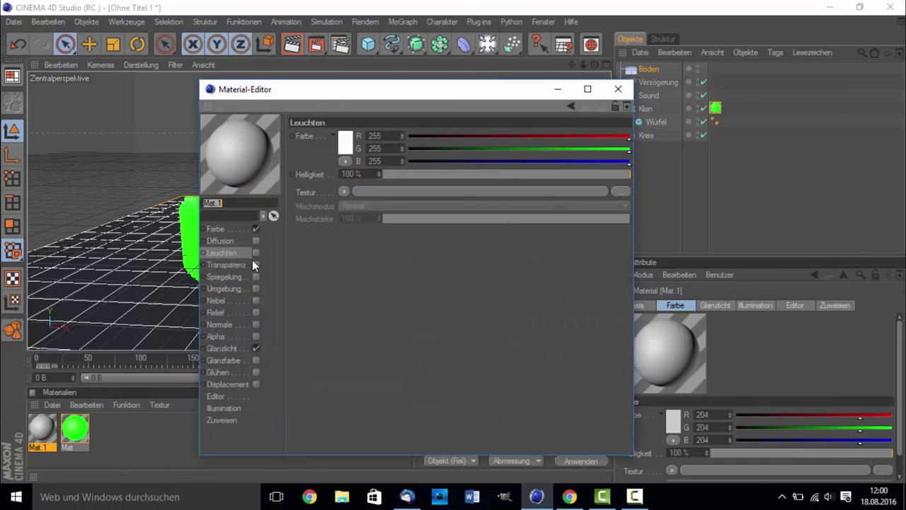
pyautogui.click(240, 229)
pyautogui.click(345, 142)
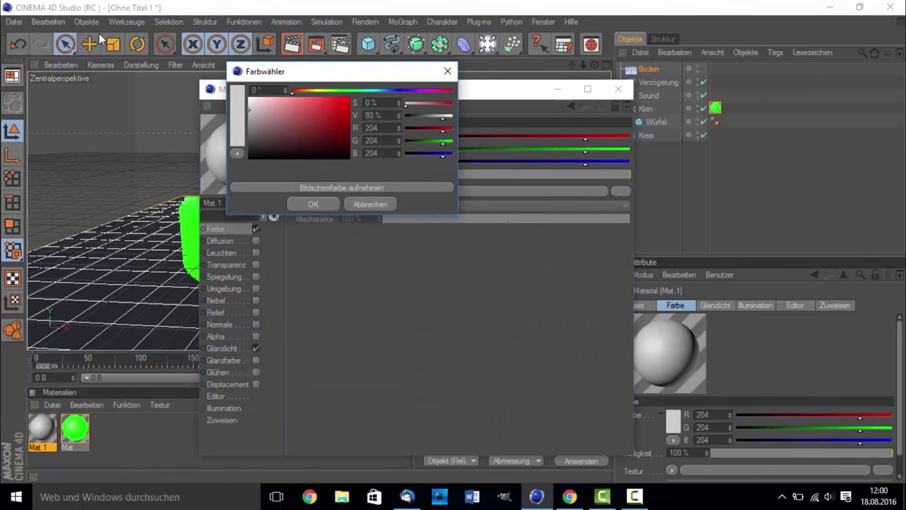
pyautogui.moveTo(272, 101); pyautogui.dragTo(248, 95)
pyautogui.click(290, 204)
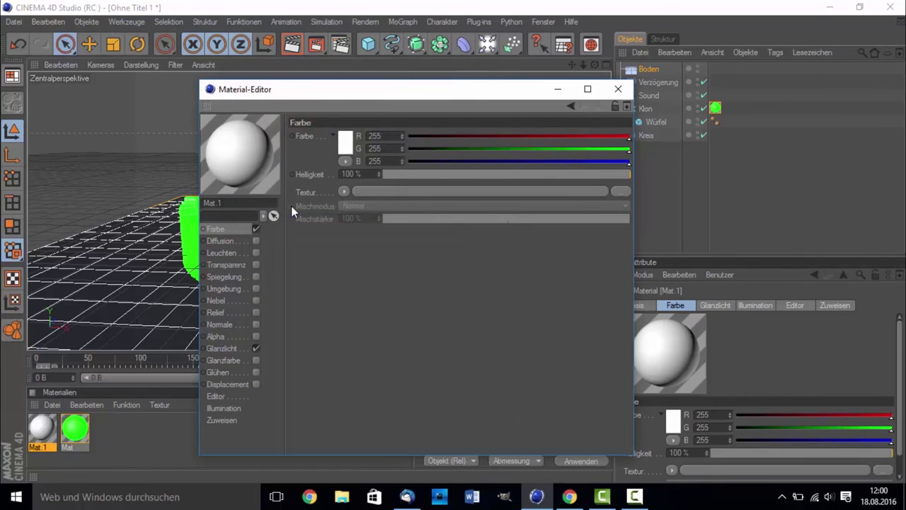
# Enable Spiegelung on Mat.1 at 8% Helligkeit and apply it to the Boden floor.
pyautogui.click(255, 278)
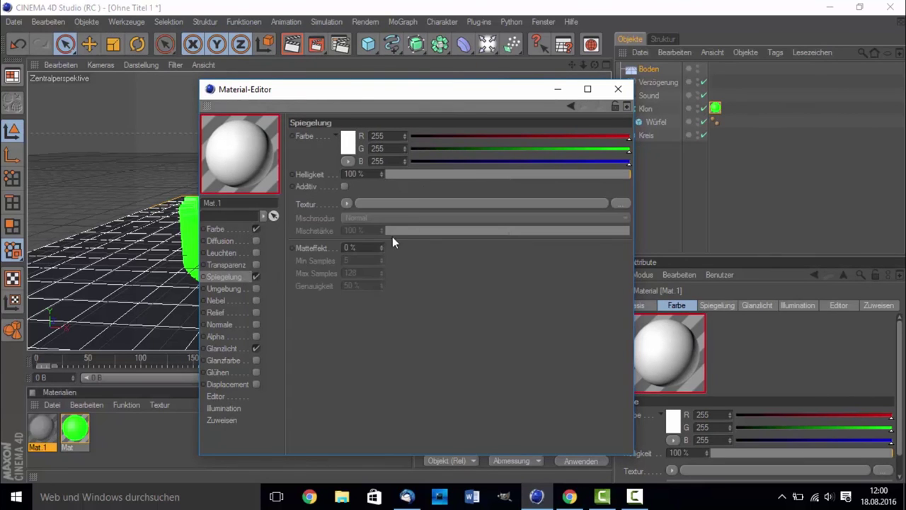
pyautogui.click(345, 204)
pyautogui.click(412, 164)
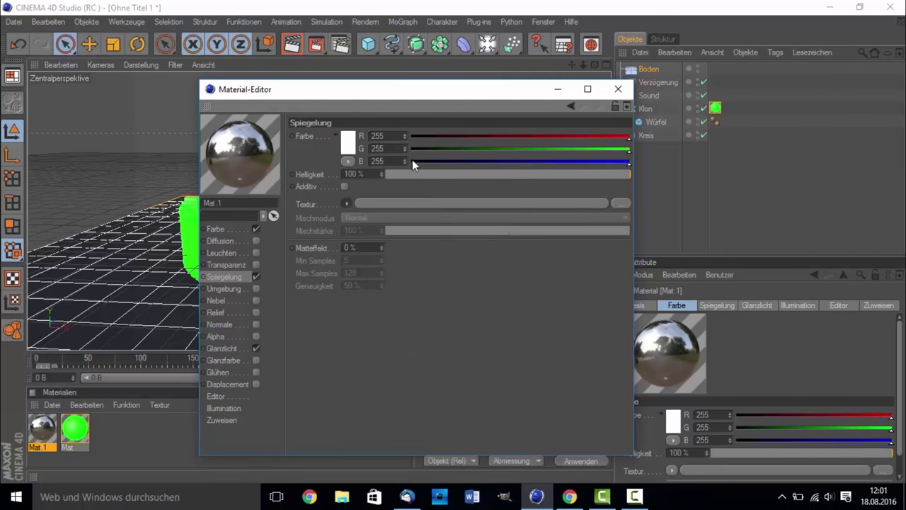
pyautogui.moveTo(412, 177); pyautogui.dragTo(406, 177)
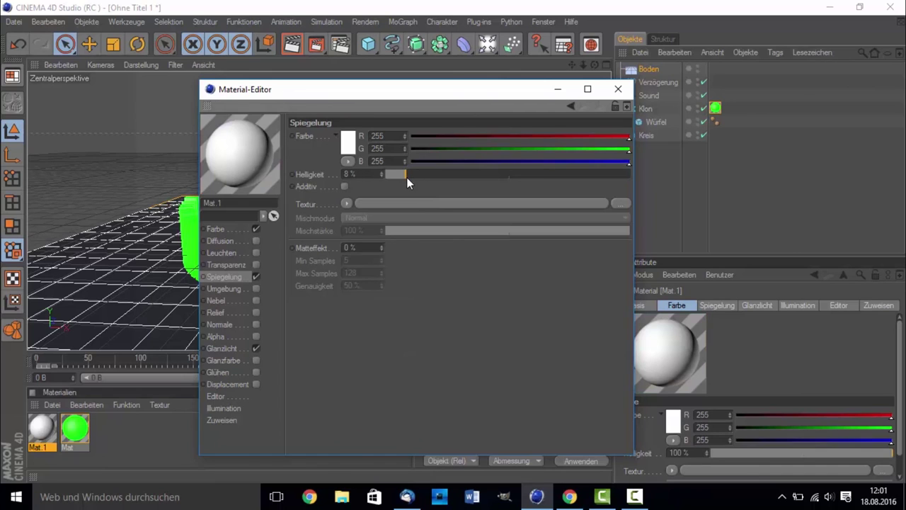
pyautogui.click(618, 90)
pyautogui.moveTo(43, 428); pyautogui.dragTo(73, 324)
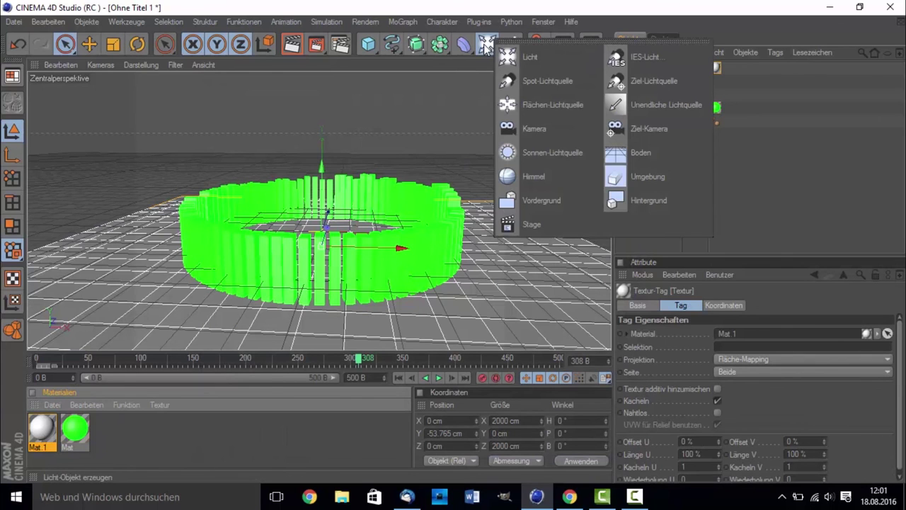
# Add a light raised above the clone ring and place a copy off to the side.
pyautogui.moveTo(486, 48); pyautogui.dragTo(521, 57)
pyautogui.moveTo(322, 152); pyautogui.dragTo(324, 81)
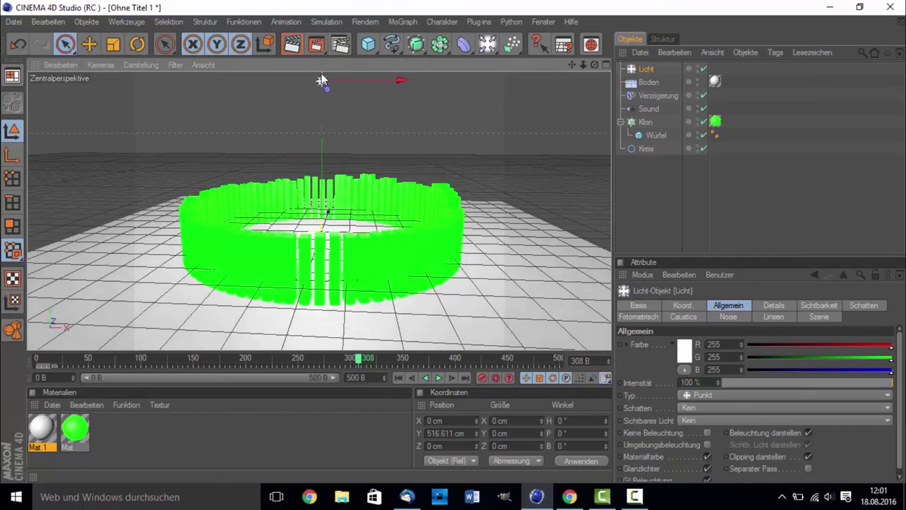
pyautogui.moveTo(324, 82); pyautogui.dragTo(323, 75)
pyautogui.scroll(-3, 346, 122)
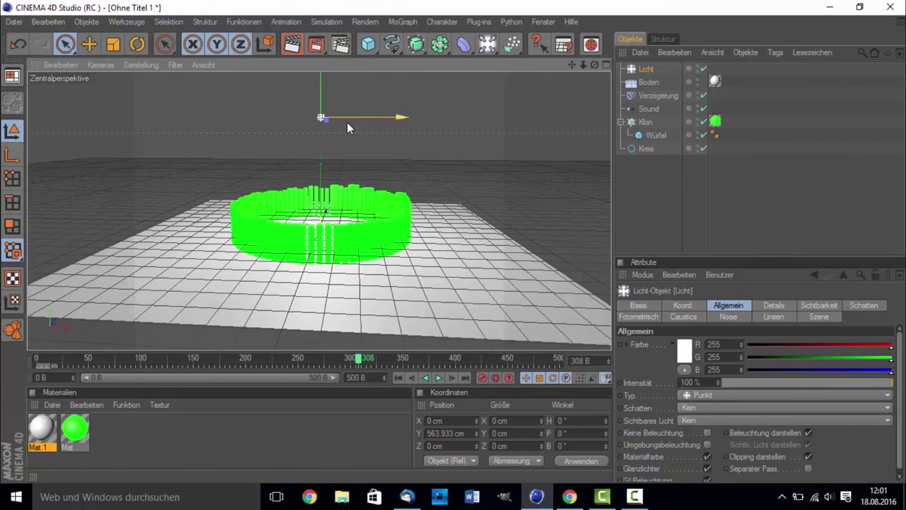
pyautogui.moveTo(322, 116); pyautogui.dragTo(322, 101)
pyautogui.moveTo(349, 104)
pyautogui.keyDown('ctrl'); pyautogui.mouseDown()
pyautogui.moveTo(486, 104)
pyautogui.moveTo(100, 104)
pyautogui.mouseUp(); pyautogui.keyUp('ctrl')
pyautogui.keyDown('ctrl'); pyautogui.click(486, 102); pyautogui.keyUp('ctrl')
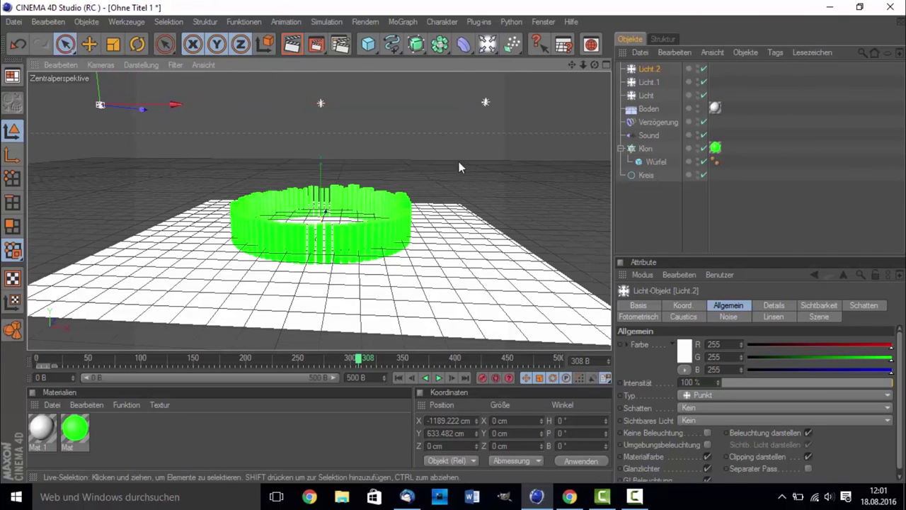
# Set Licht.2's Intensität to 70% and Licht.1's Intensität to 50%.
pyautogui.click(690, 382)
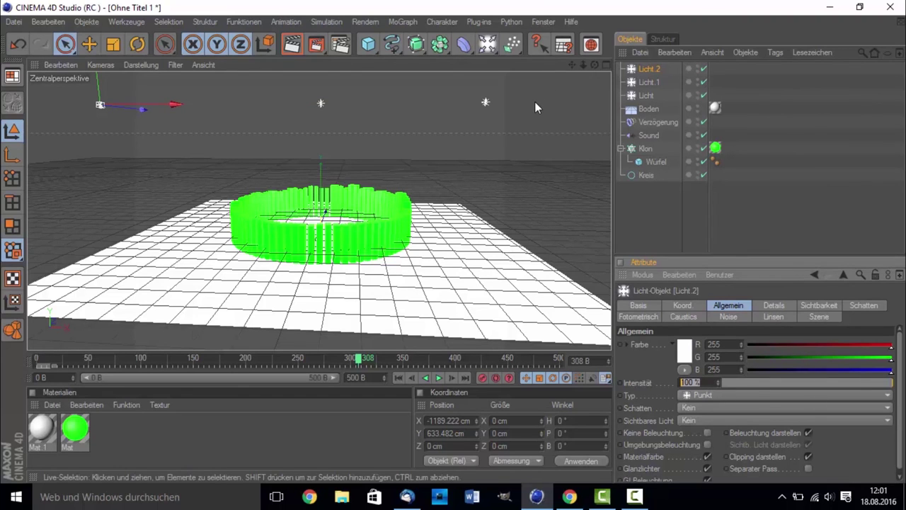
pyautogui.write('70')
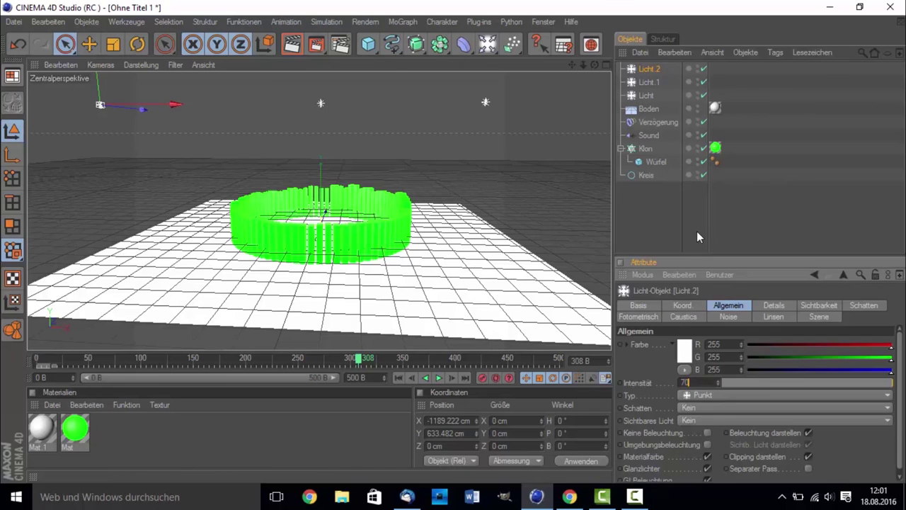
pyautogui.click(697, 231)
pyautogui.click(484, 103)
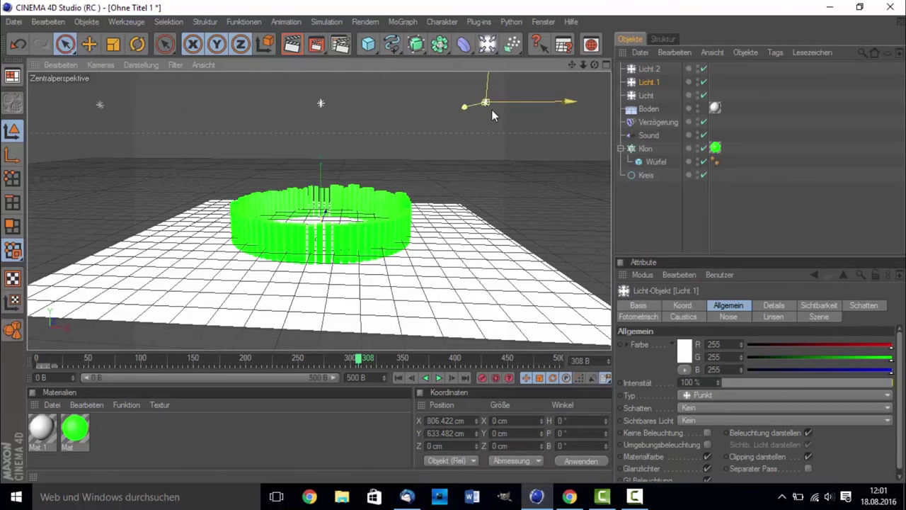
pyautogui.click(708, 382)
pyautogui.write('50')
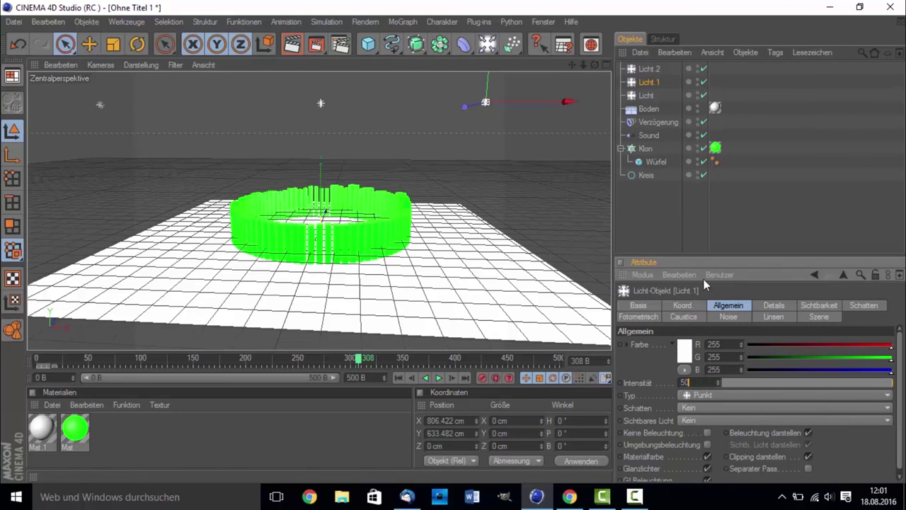
pyautogui.press('Return')
pyautogui.click(702, 228)
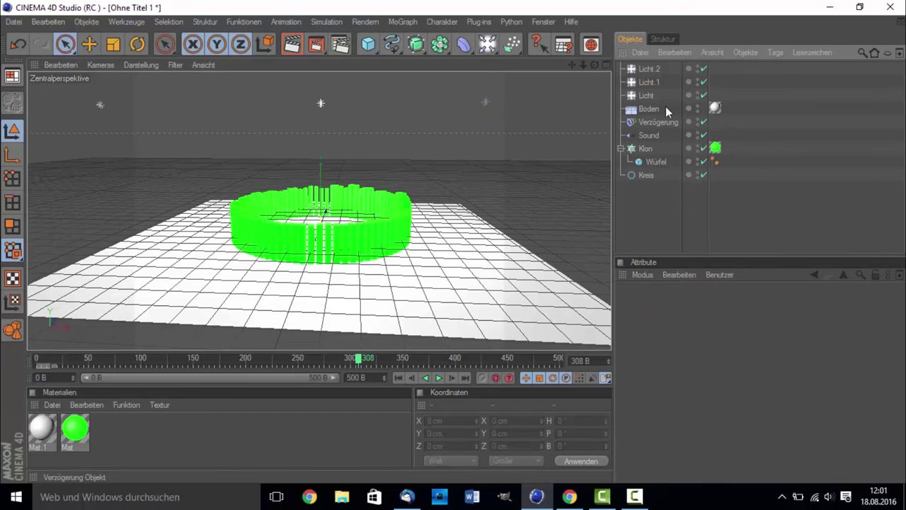
# Set Licht, Licht.1 and Licht.2 to Shad.-Maps (Weich) soft shadows.
pyautogui.moveTo(735, 101); pyautogui.dragTo(634, 63)
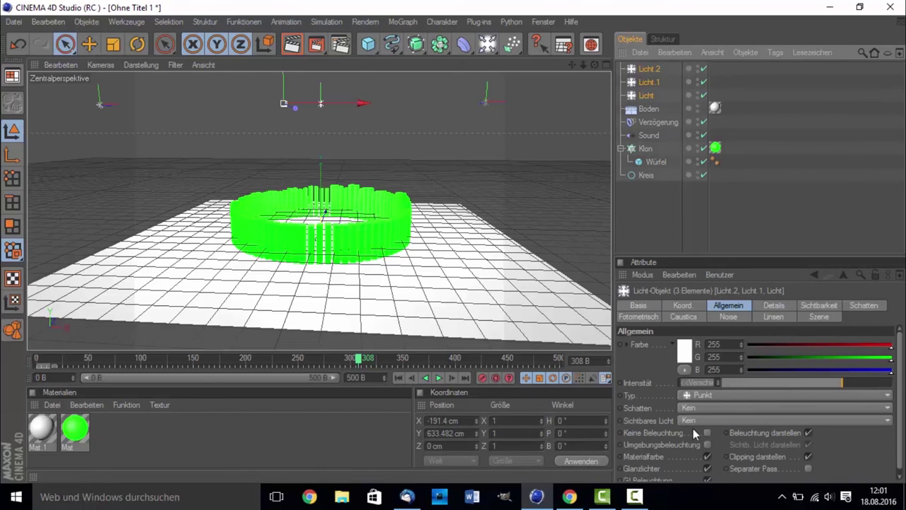
pyautogui.click(695, 407)
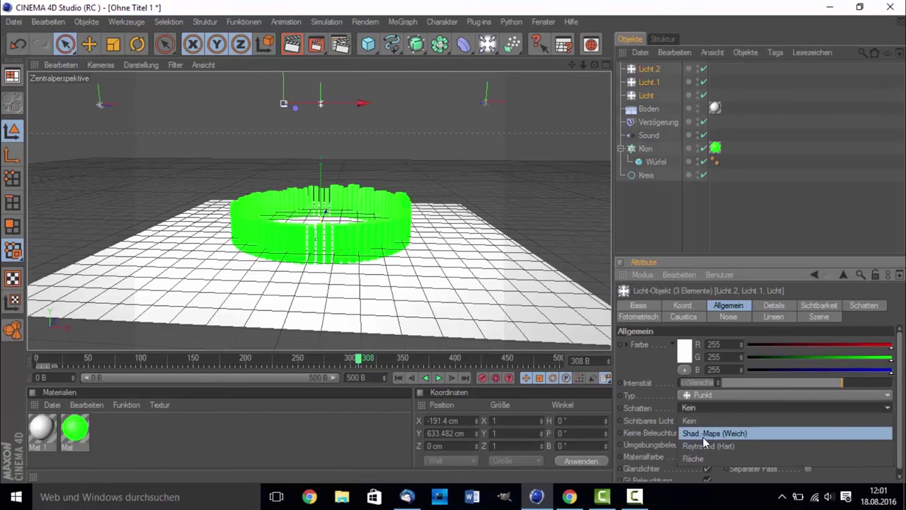
pyautogui.click(703, 436)
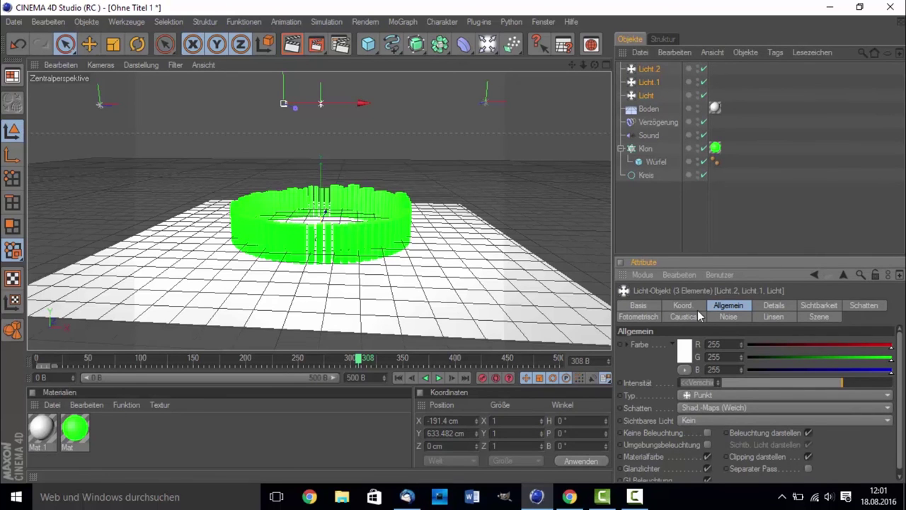
pyautogui.click(669, 225)
pyautogui.moveTo(595, 64); pyautogui.dragTo(434, 147)
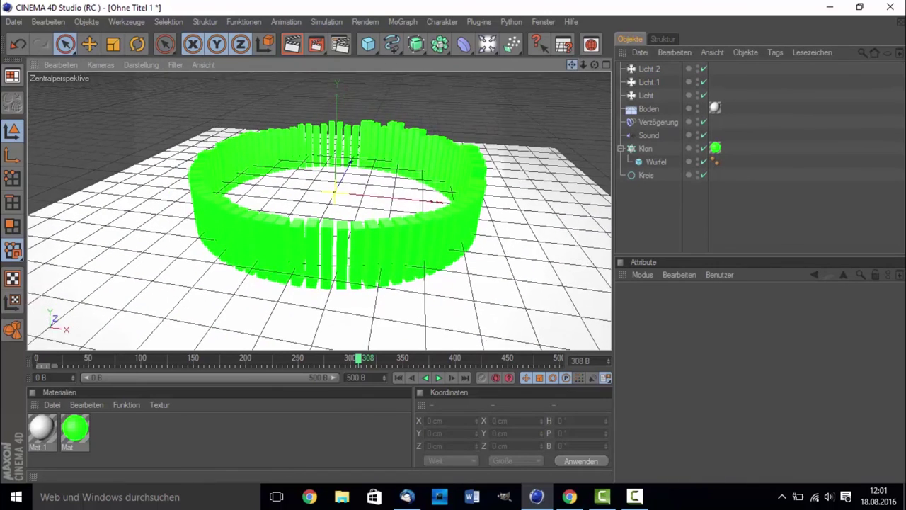
# Replay the ring animation from frame 0, stop it, and park the timeline at frame 32.
pyautogui.click(123, 359)
pyautogui.moveTo(124, 359); pyautogui.dragTo(98, 354)
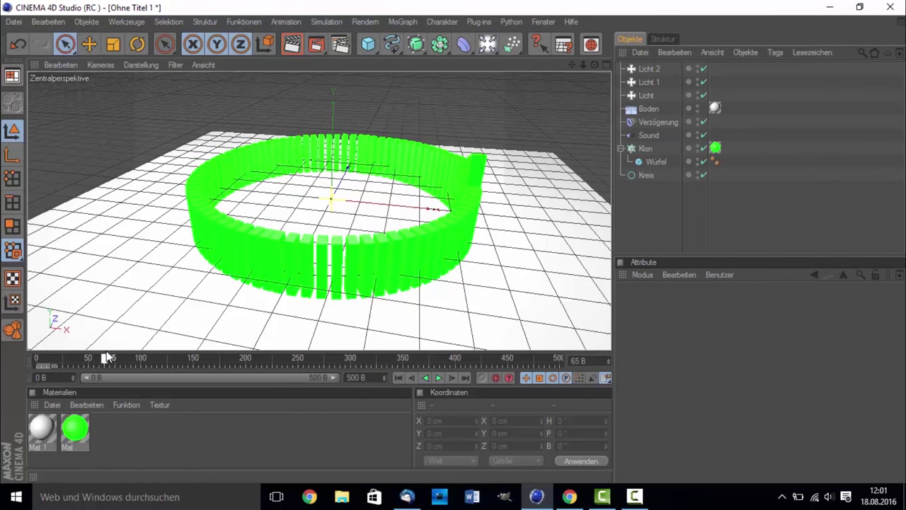
pyautogui.hotkey('shift', 'f')
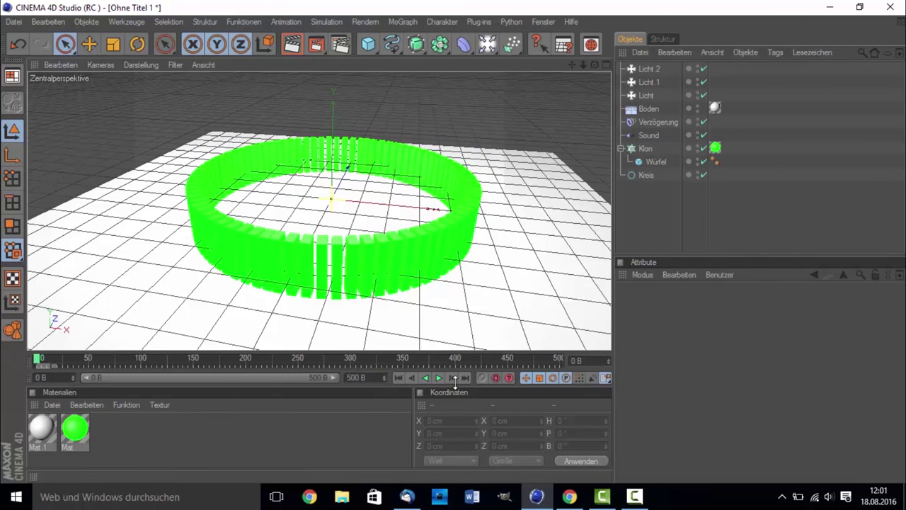
pyautogui.click(438, 377)
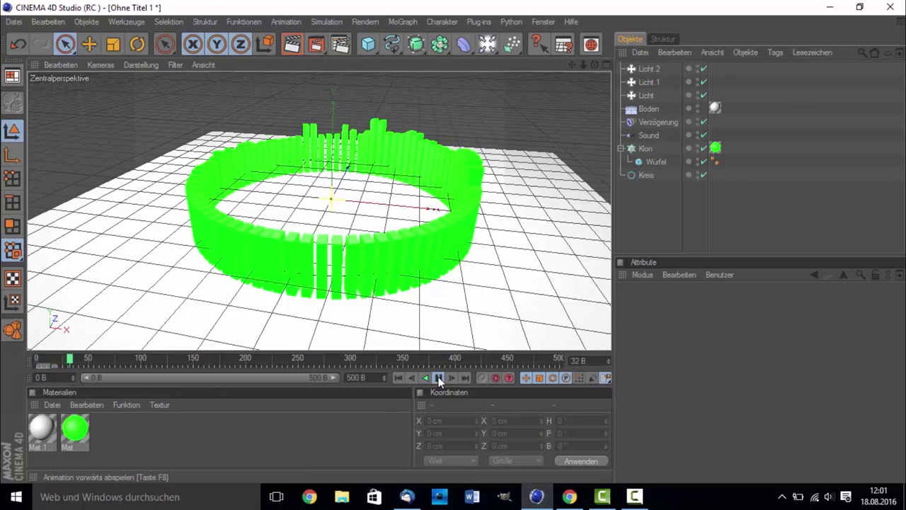
pyautogui.click(439, 378)
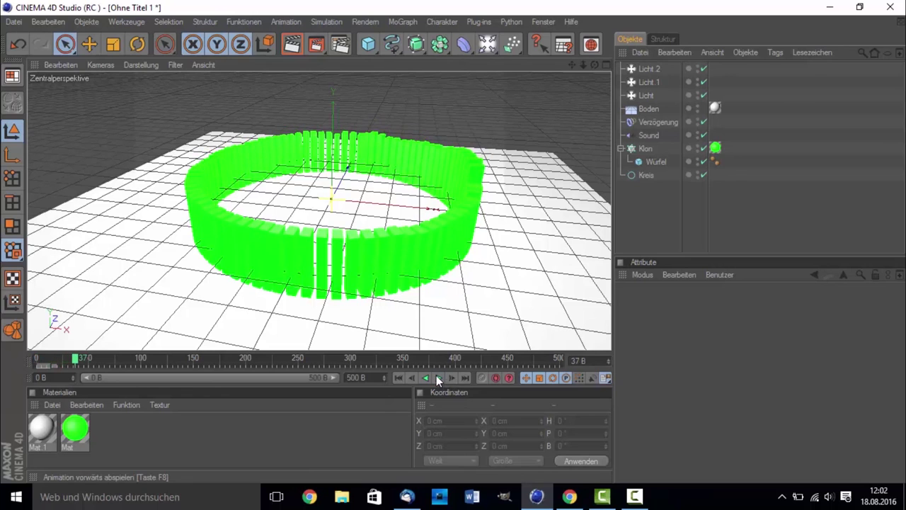
pyautogui.click(69, 360)
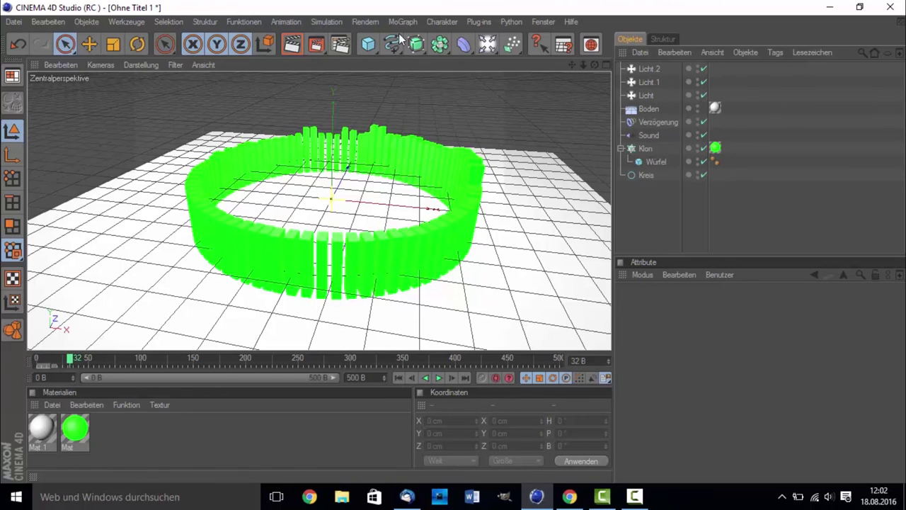
# Add an Ambient Occlusion effect in Render Settings and run a quick test render.
pyautogui.click(340, 46)
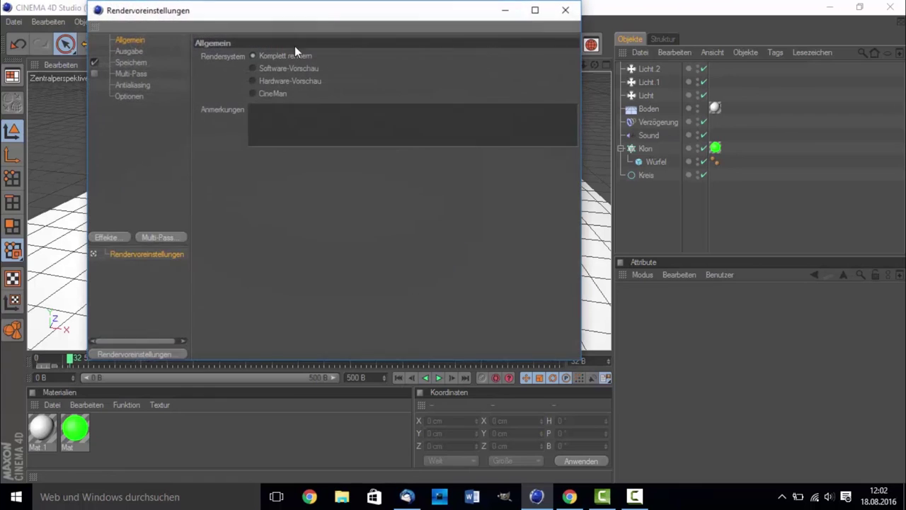
pyautogui.click(101, 237)
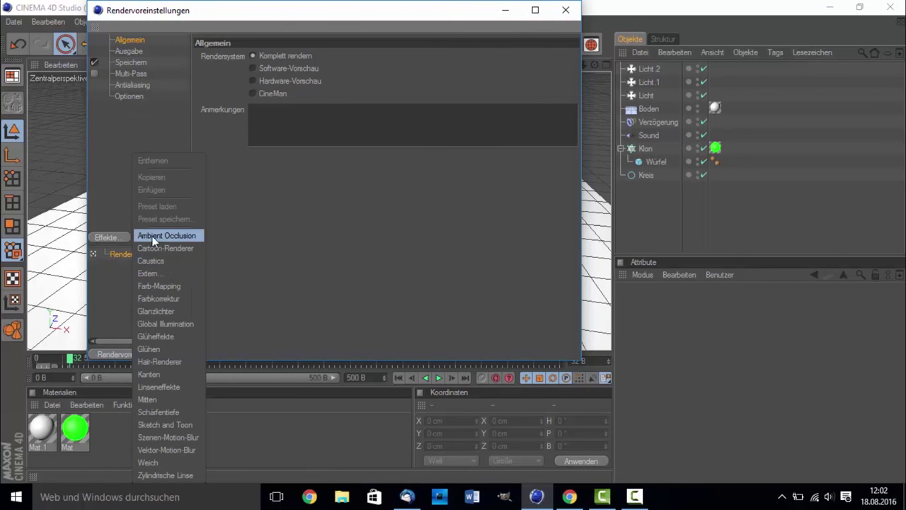
pyautogui.click(154, 236)
pyautogui.click(98, 235)
pyautogui.press('Escape')
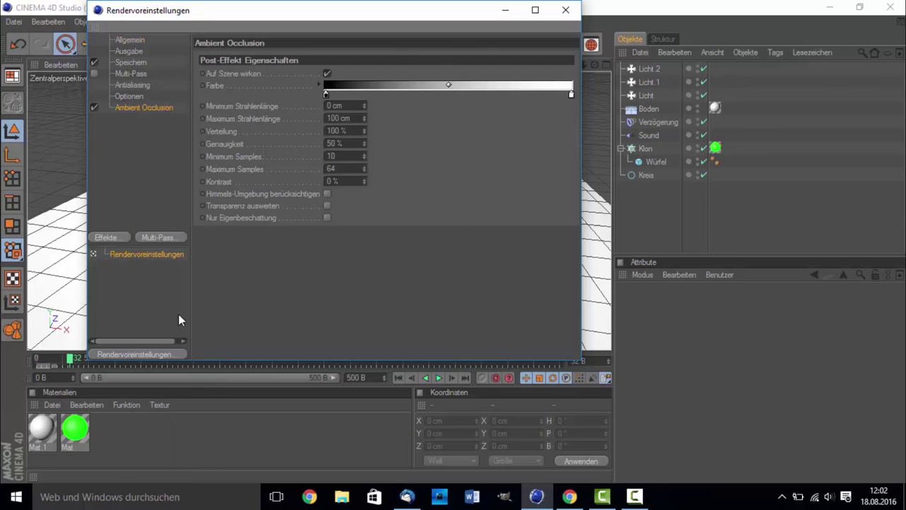
pyautogui.click(565, 10)
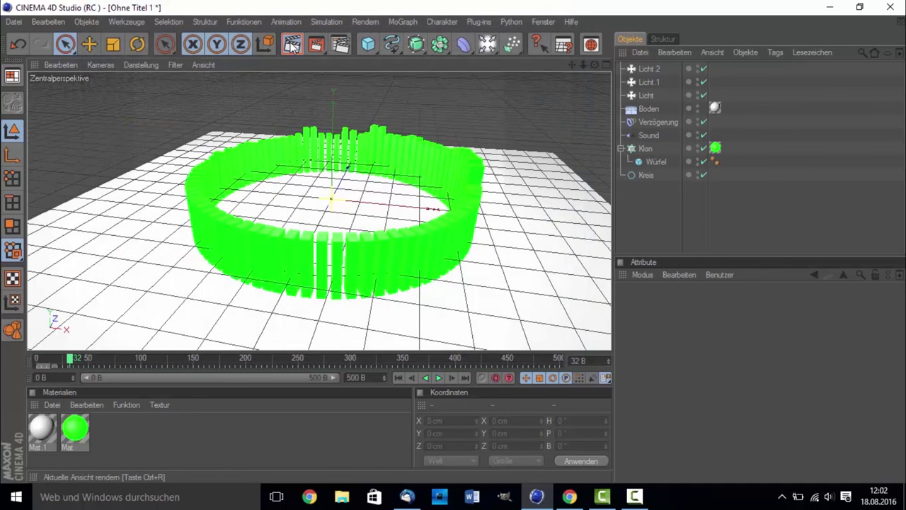
pyautogui.click(292, 44)
pyautogui.click(283, 188)
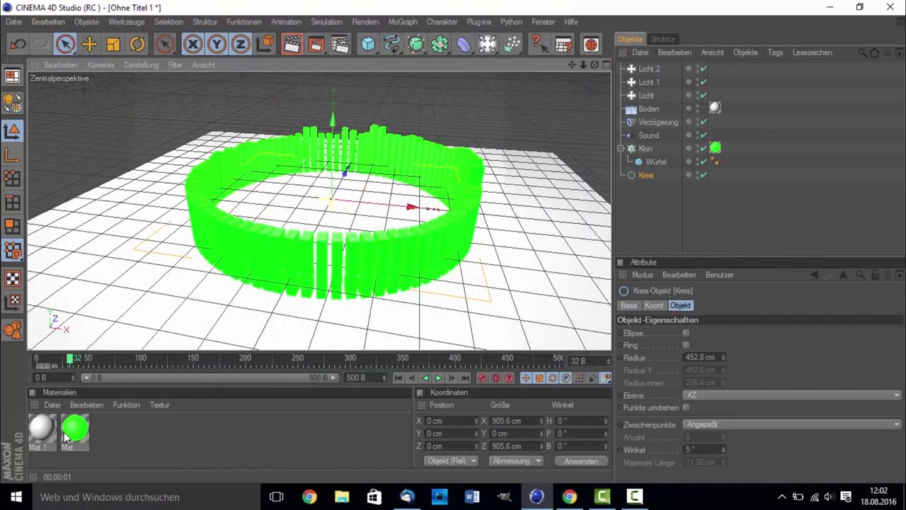
# Turn on the Spiegelung channel at 50% Helligkeit for the green Mat material, then render the viewport.
pyautogui.doubleClick(67, 435)
pyautogui.click(255, 277)
pyautogui.moveTo(428, 177); pyautogui.dragTo(430, 176)
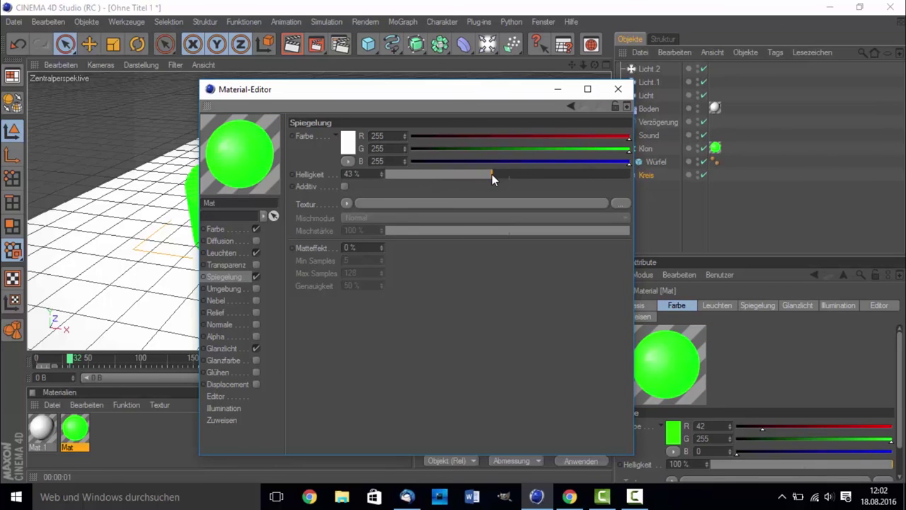
pyautogui.click(618, 89)
pyautogui.click(288, 46)
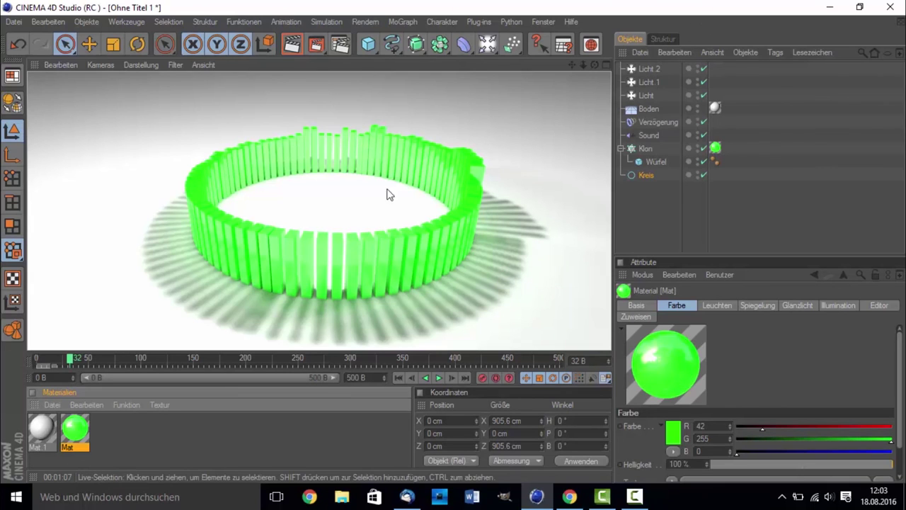
pyautogui.click(635, 498)
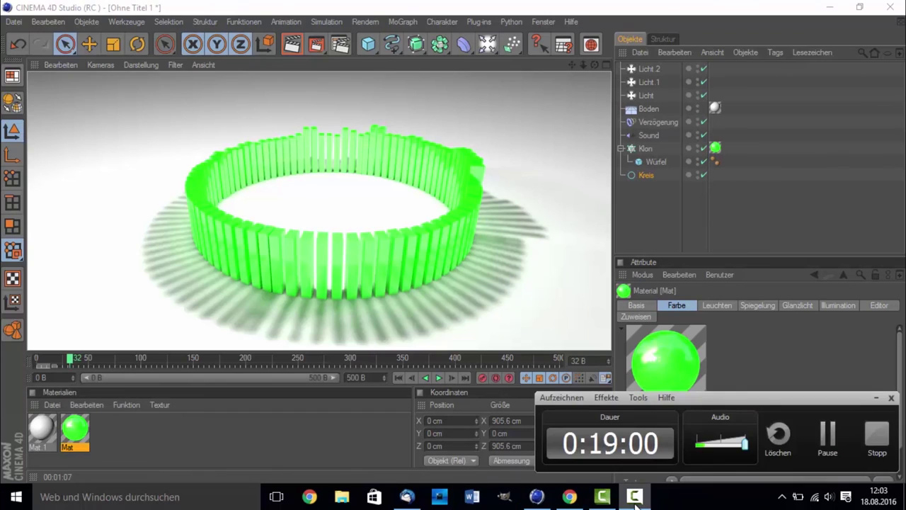
pyautogui.click(635, 497)
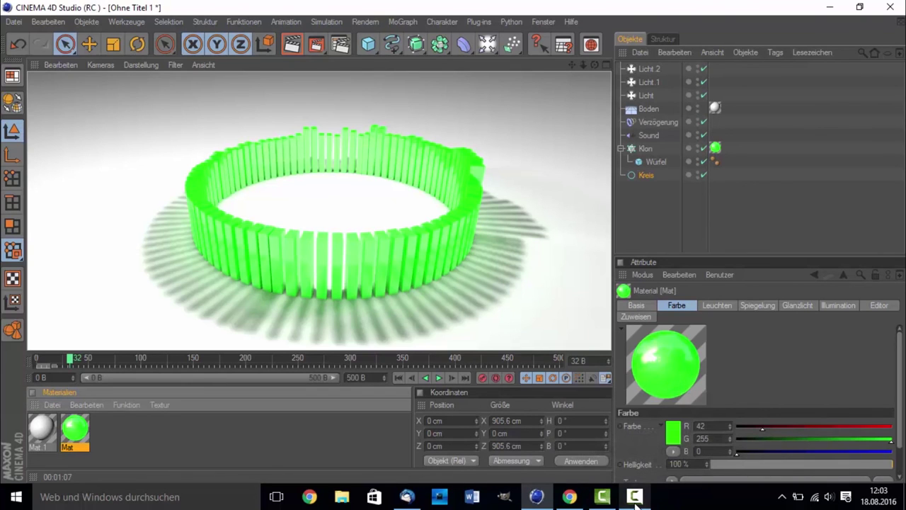